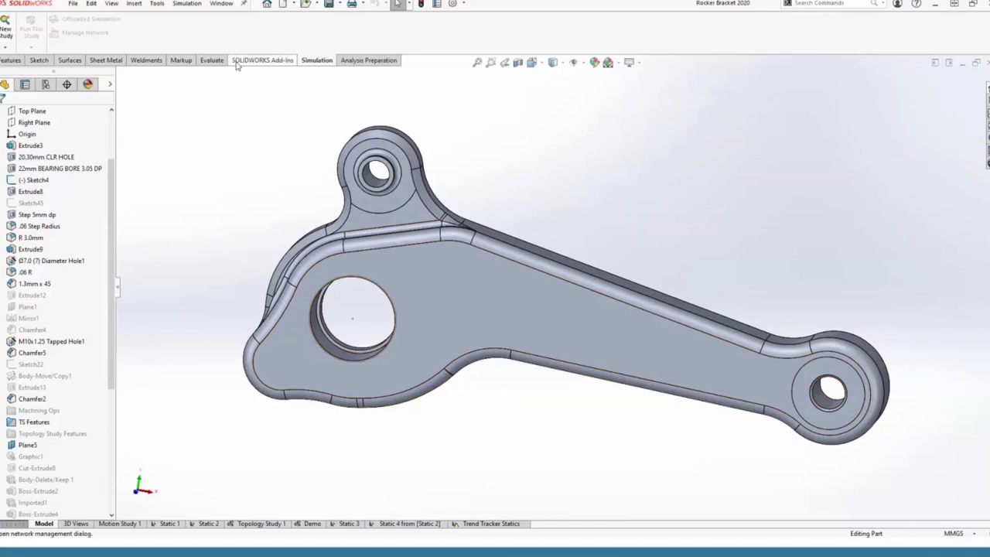
Step: Create a new static simulation study named "Static Demo"
{"action": "left_click", "coordinate": [256, 60]}
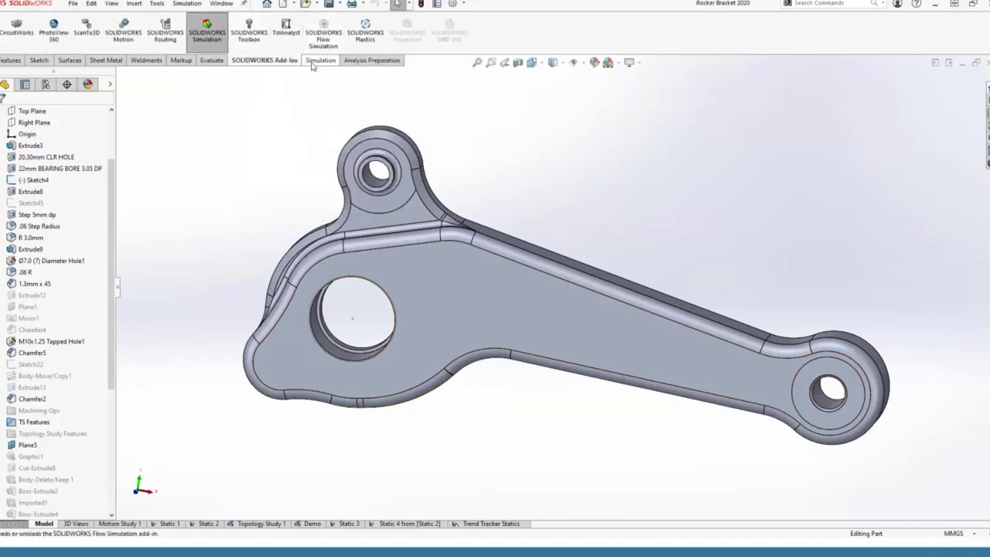
{"action": "left_click", "coordinate": [313, 64]}
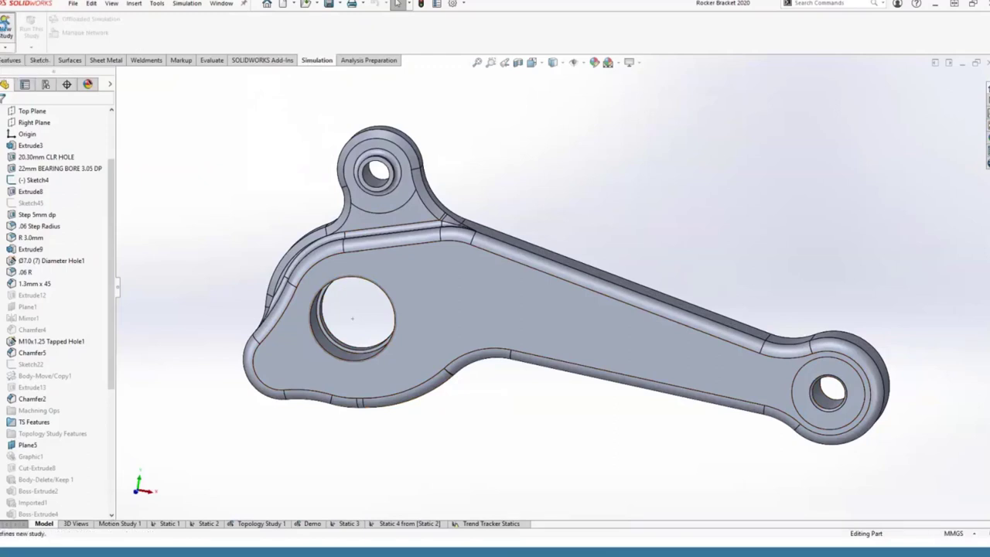
{"action": "left_click", "coordinate": [5, 28]}
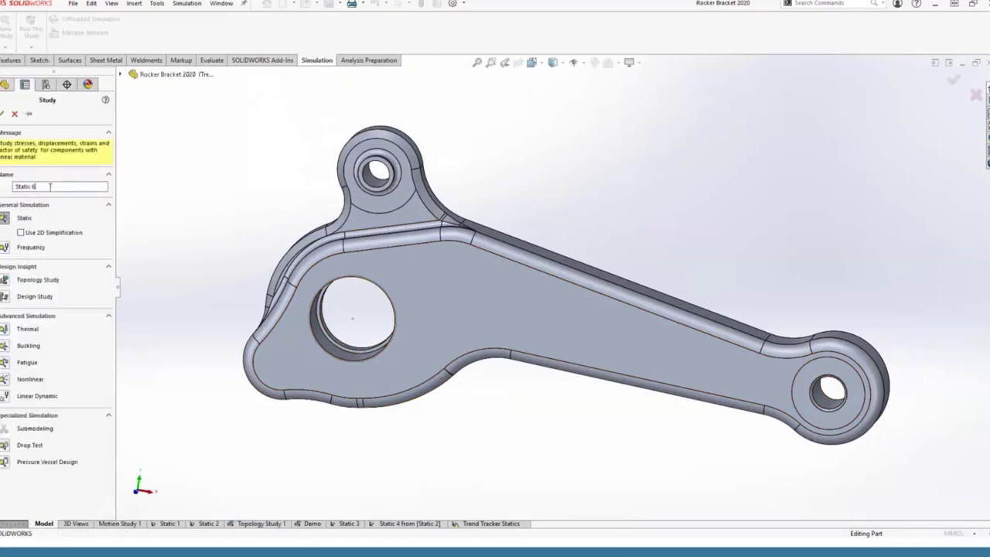
{"action": "key", "text": "BackSpace"}
{"action": "type", "text": "Demo"}
{"action": "left_click", "coordinate": [3, 113]}
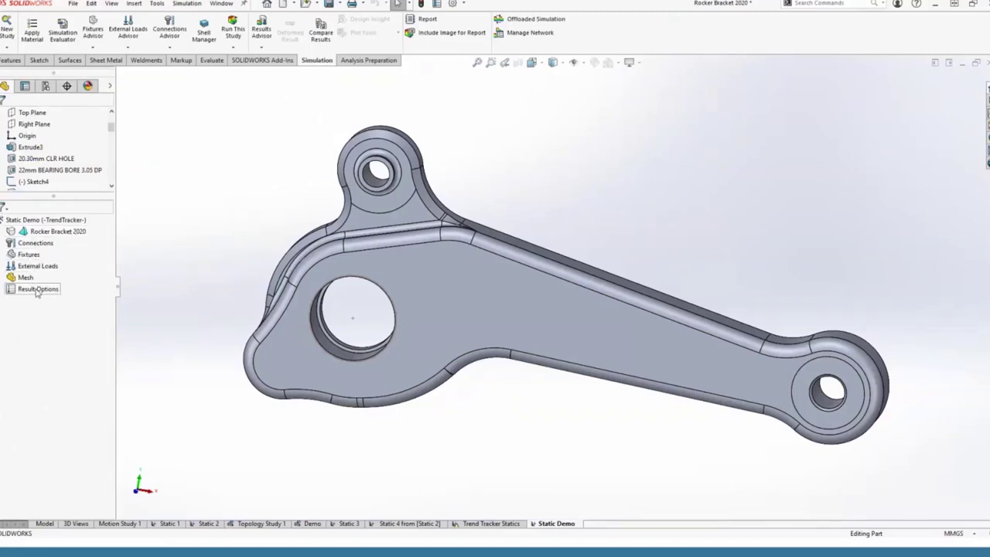
Step: Assign Alloy Steel as the study material for the Rocker Bracket 2020 body
{"action": "right_click", "coordinate": [41, 233]}
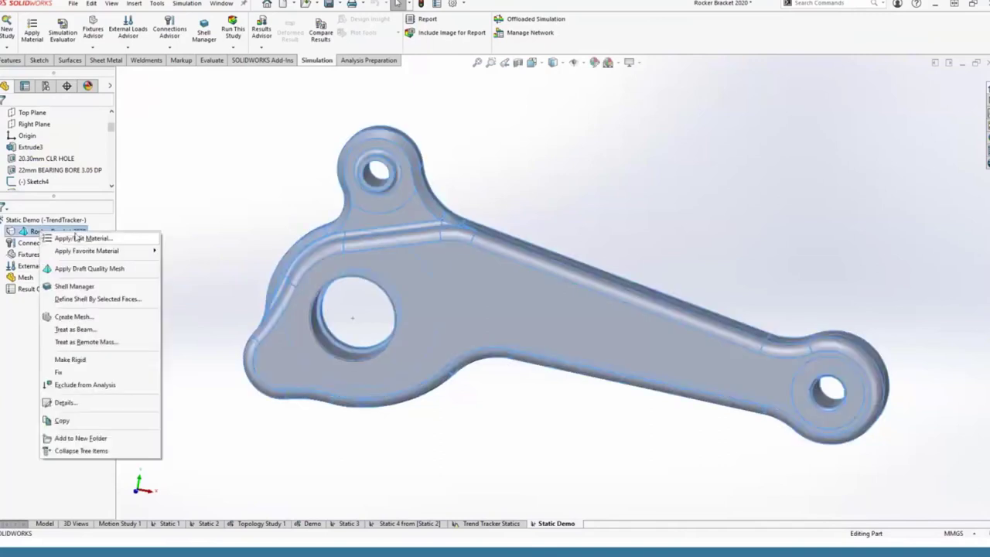
{"action": "left_click", "coordinate": [77, 239]}
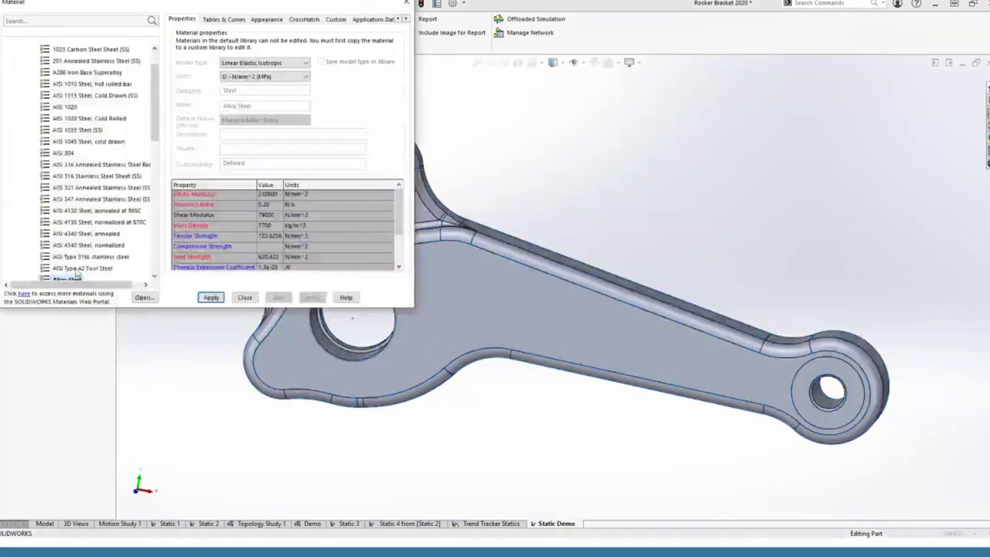
{"action": "left_click", "coordinate": [250, 296]}
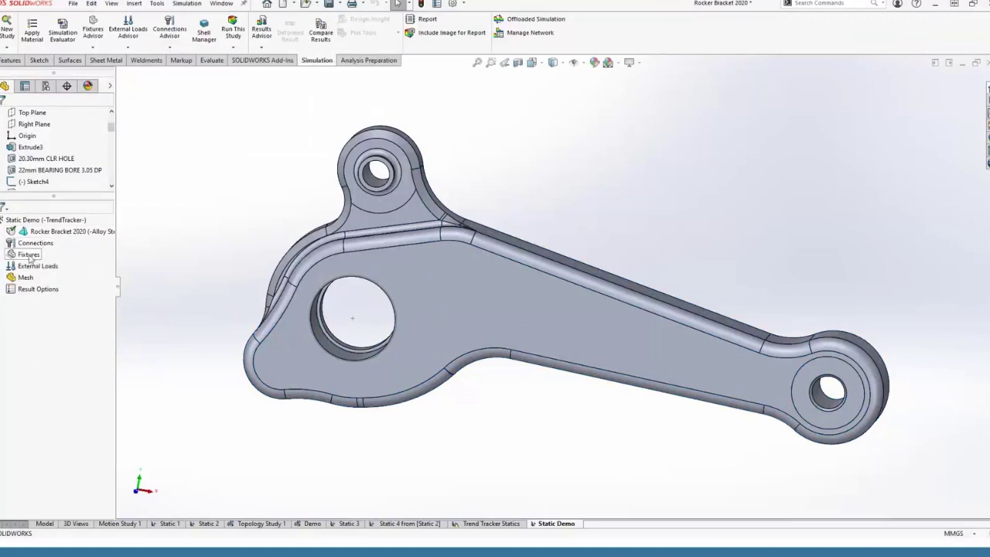
Step: Add rigid, self-aligning bearing fixtures to the upper lug's hole face and the large bore's cylindrical face
{"action": "right_click", "coordinate": [30, 257]}
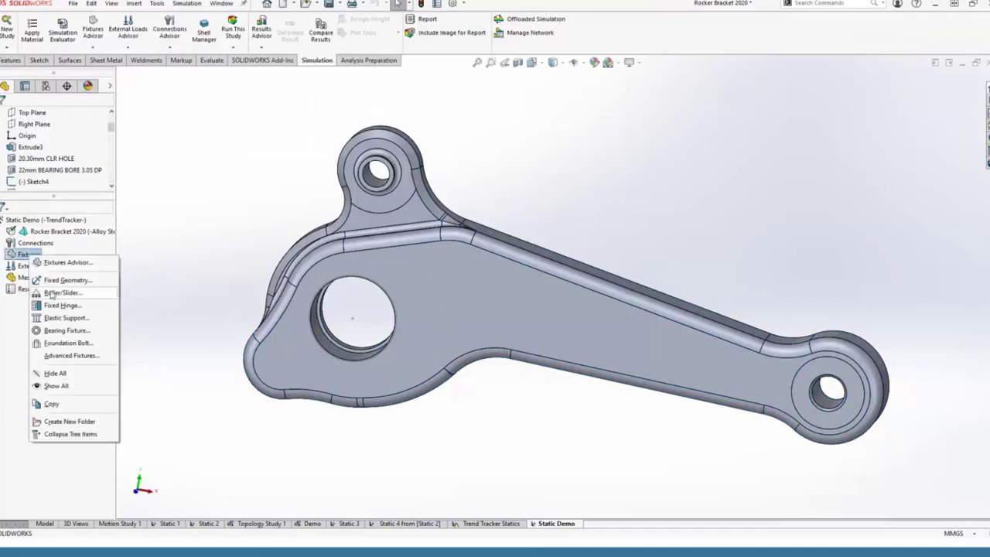
{"action": "key", "text": "Escape"}
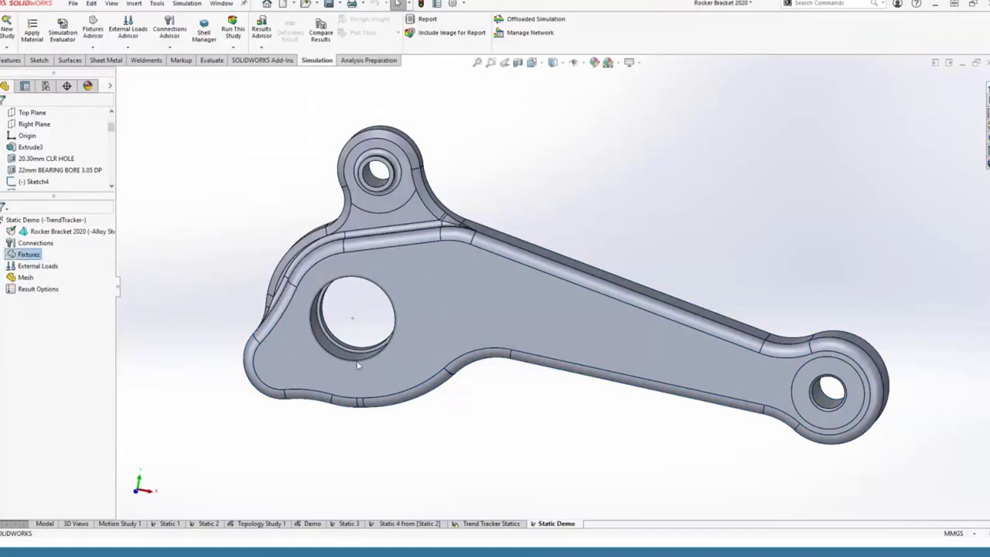
{"action": "left_click", "coordinate": [351, 358]}
{"action": "middle_click_drag", "start_coordinate": [351, 358], "coordinate": [359, 331]}
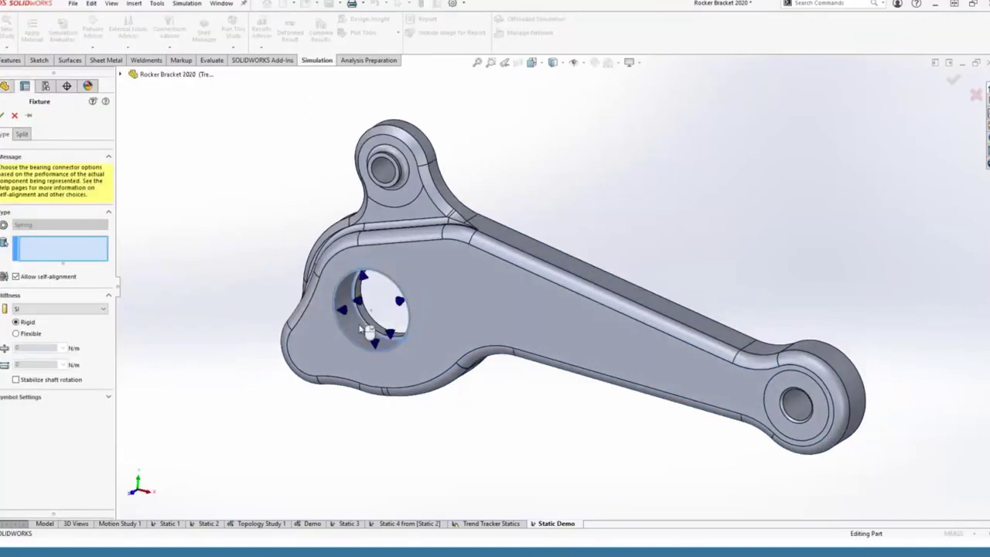
{"action": "left_click", "coordinate": [383, 170]}
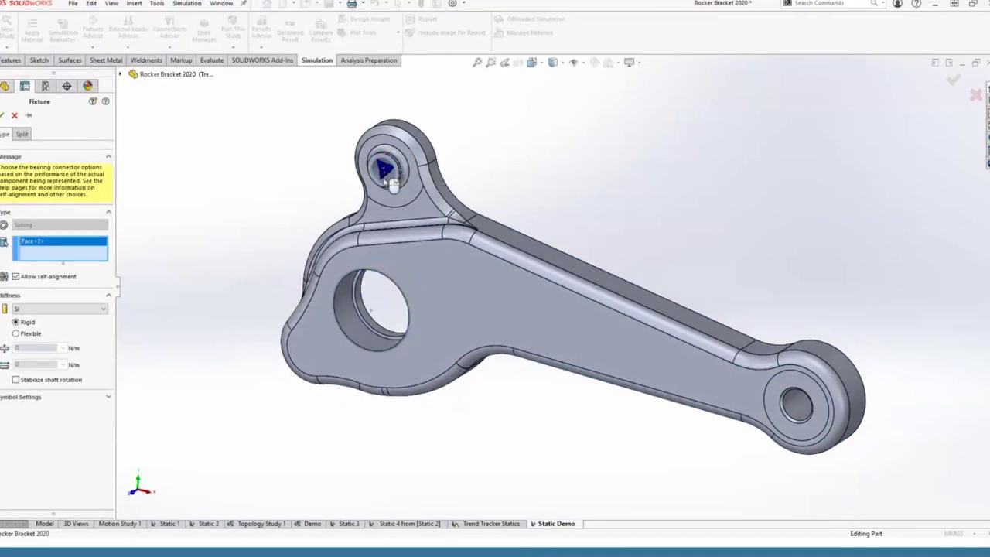
{"action": "left_click", "coordinate": [29, 115]}
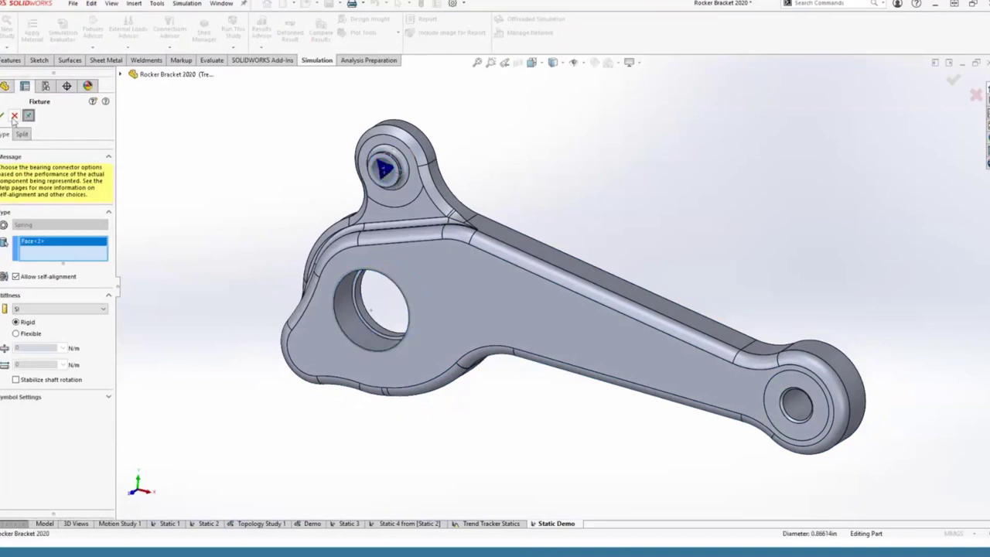
{"action": "left_click", "coordinate": [373, 344]}
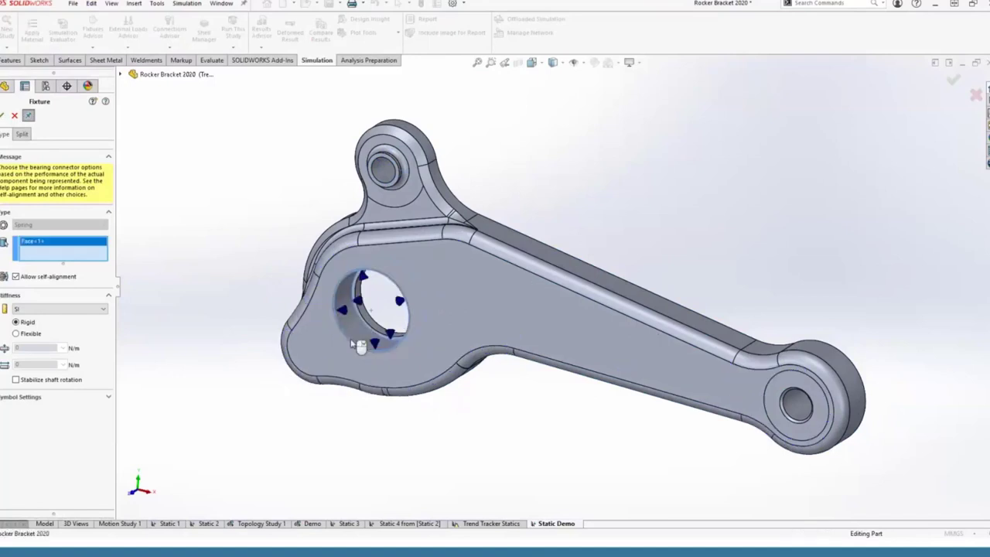
{"action": "left_click", "coordinate": [3, 116]}
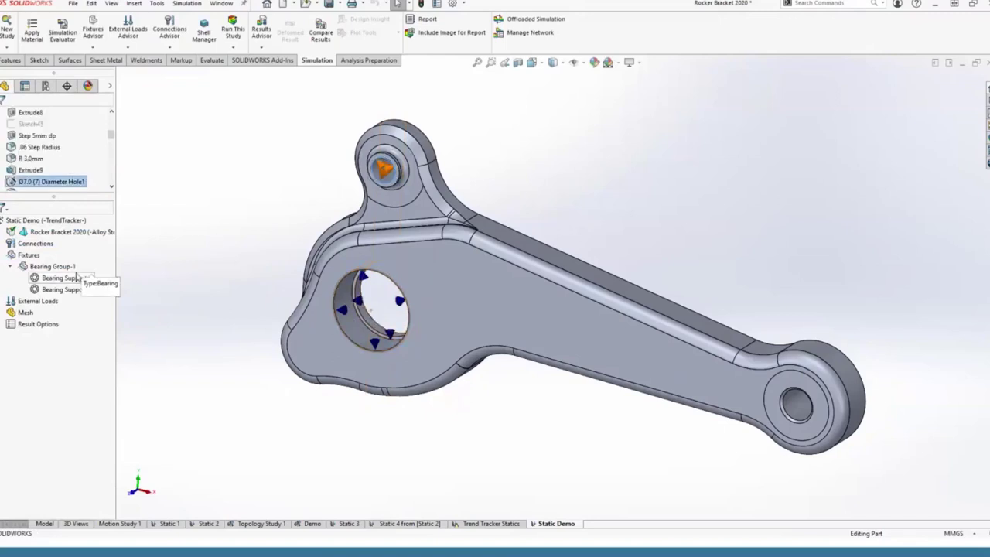
Step: Add a fixed hinge fixture to the inner cylindrical lip face of the large bore
{"action": "right_click", "coordinate": [30, 254]}
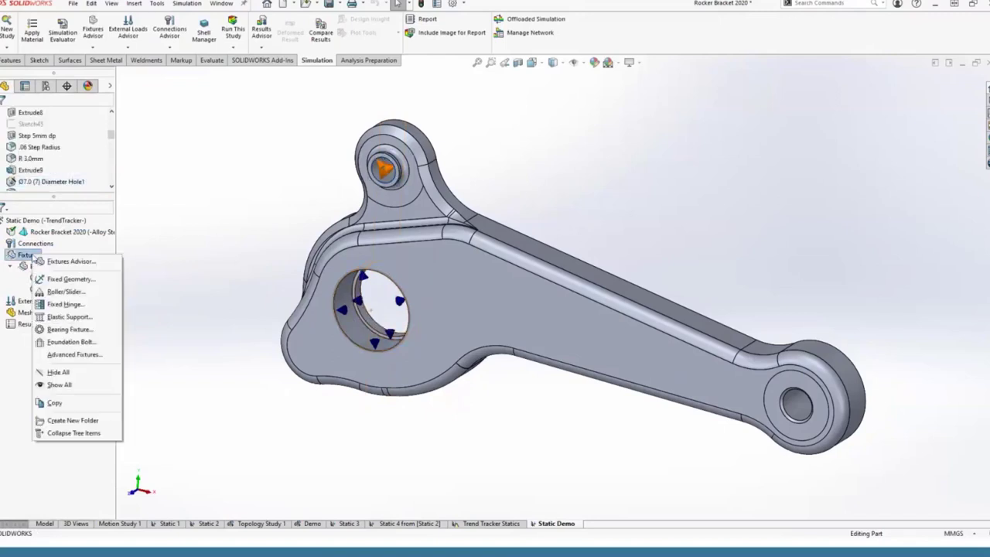
{"action": "left_click", "coordinate": [65, 303]}
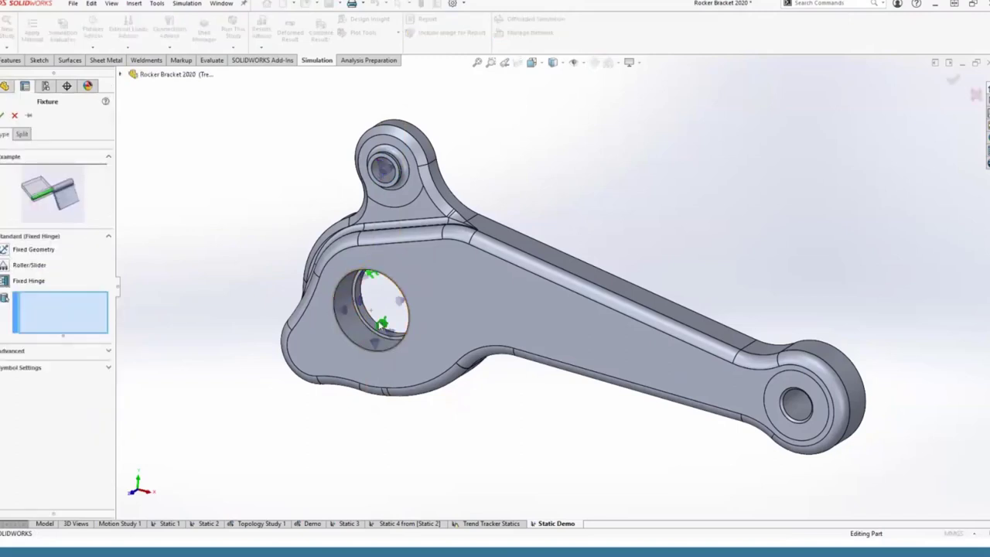
{"action": "left_click", "coordinate": [379, 328]}
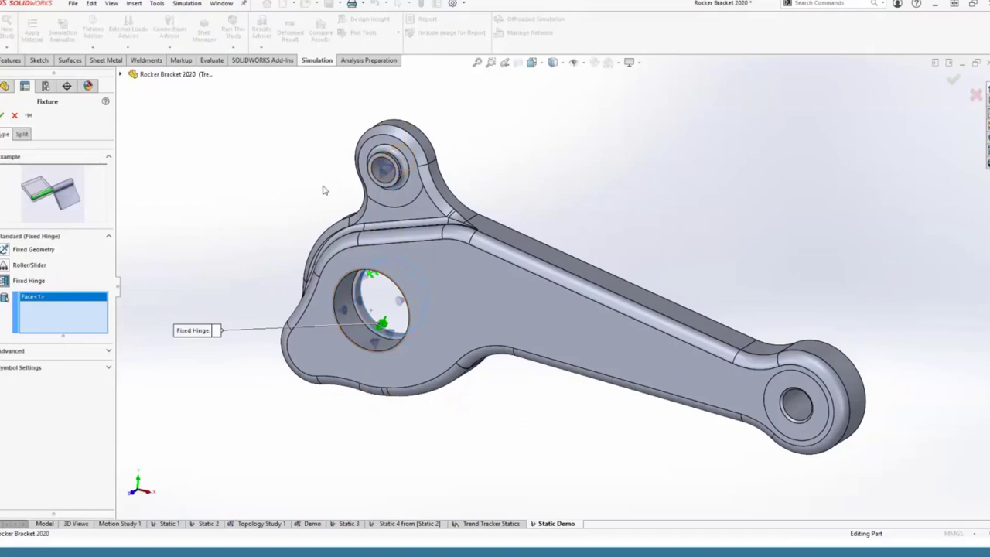
{"action": "left_click", "coordinate": [2, 117]}
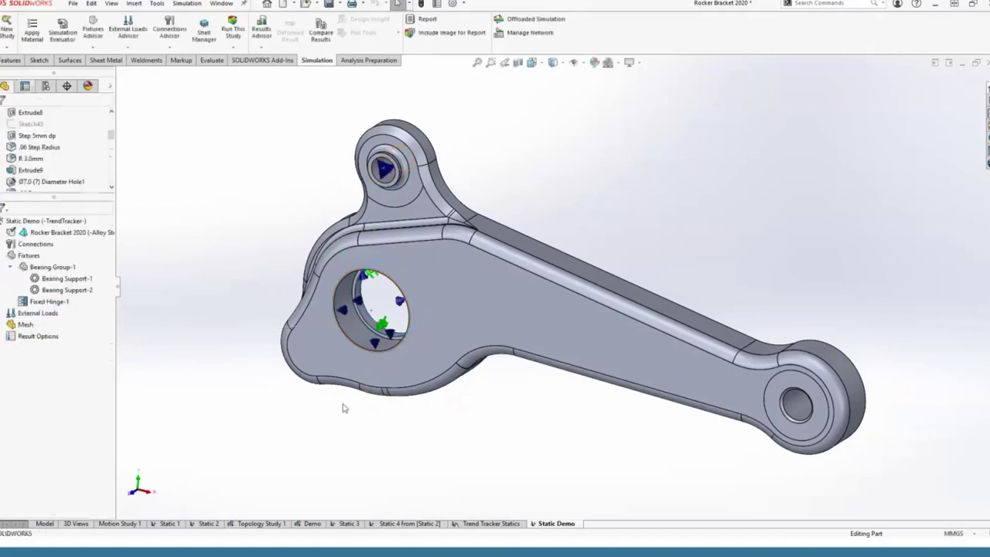
Step: Apply a 200 N force to the hole face at the long arm's end, normal to Plane5 and in the reversed direction
{"action": "right_click", "coordinate": [36, 313]}
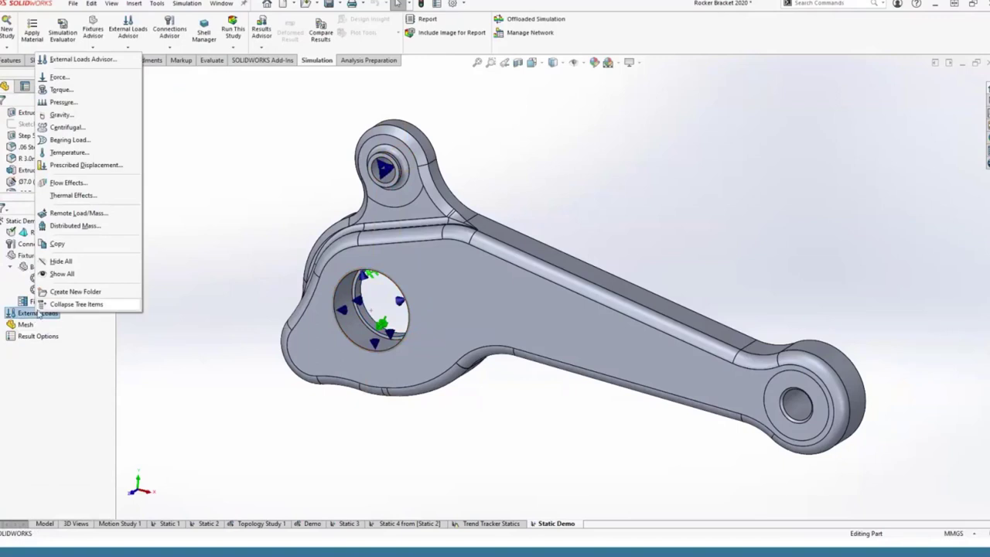
{"action": "key", "text": "Escape"}
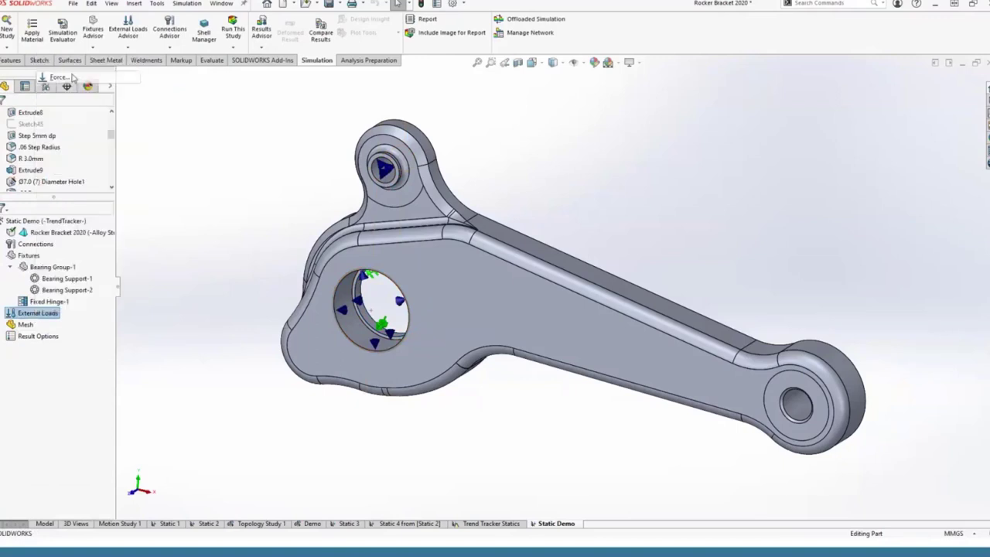
{"action": "left_click", "coordinate": [799, 409]}
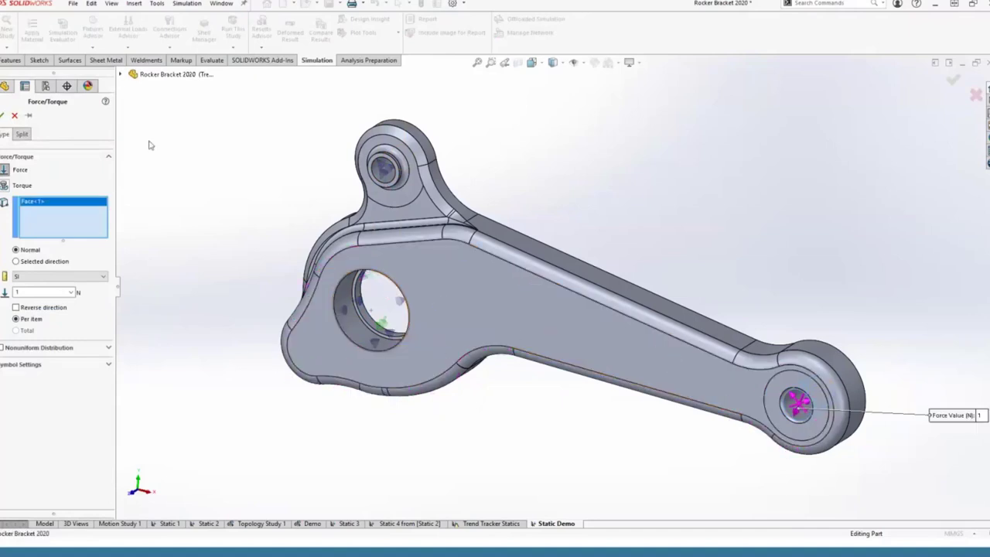
{"action": "left_click", "coordinate": [120, 74]}
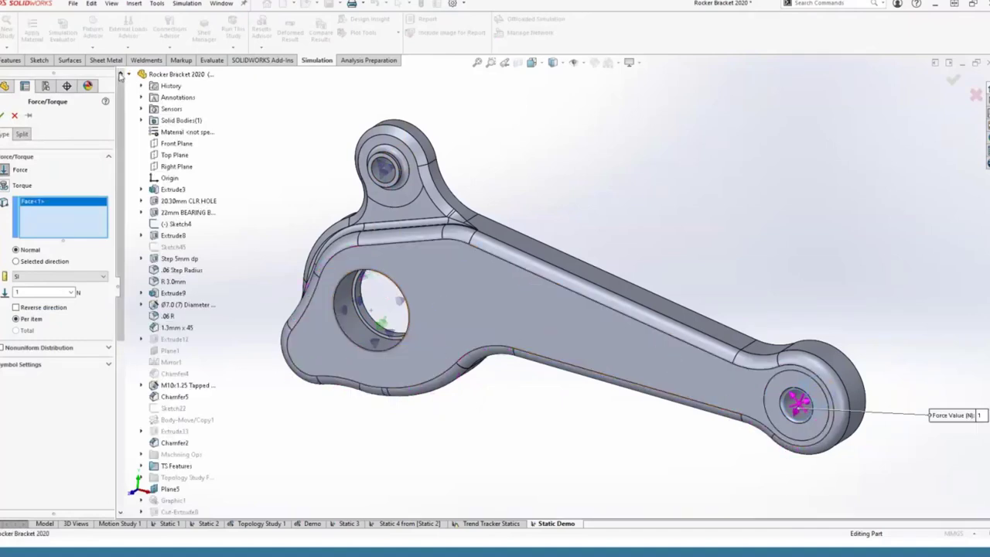
{"action": "left_click", "coordinate": [24, 263]}
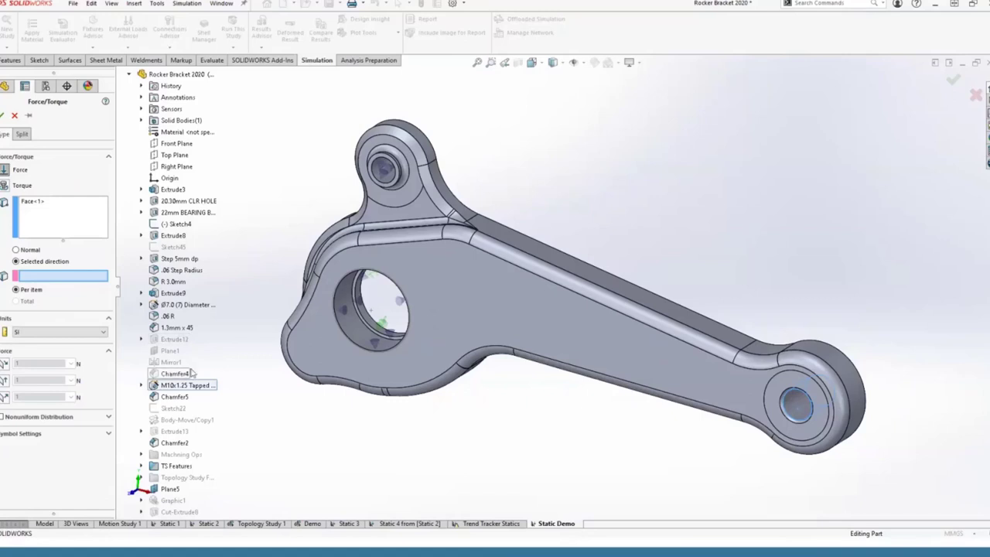
{"action": "scroll", "coordinate": [191, 373], "scroll_direction": "down", "scroll_amount": 8}
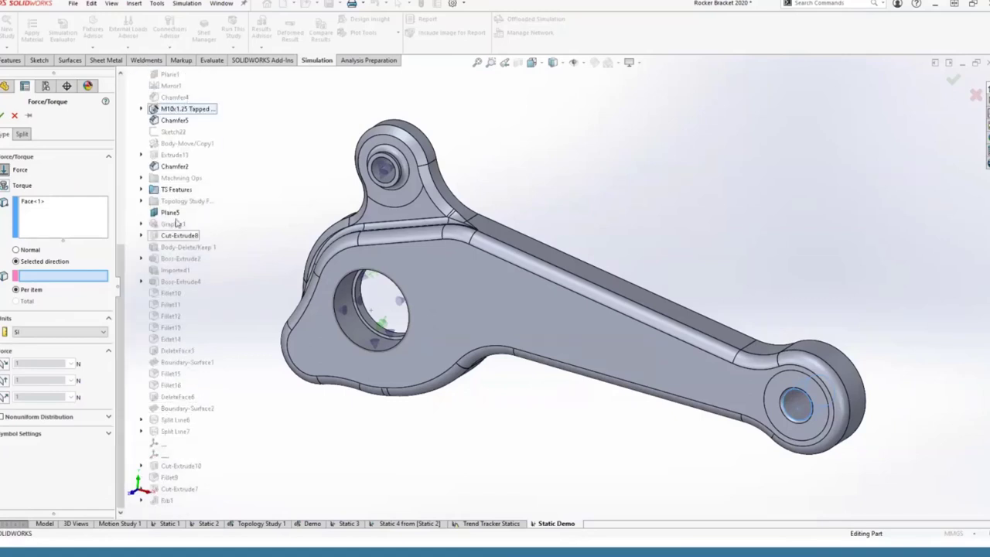
{"action": "left_click", "coordinate": [170, 212]}
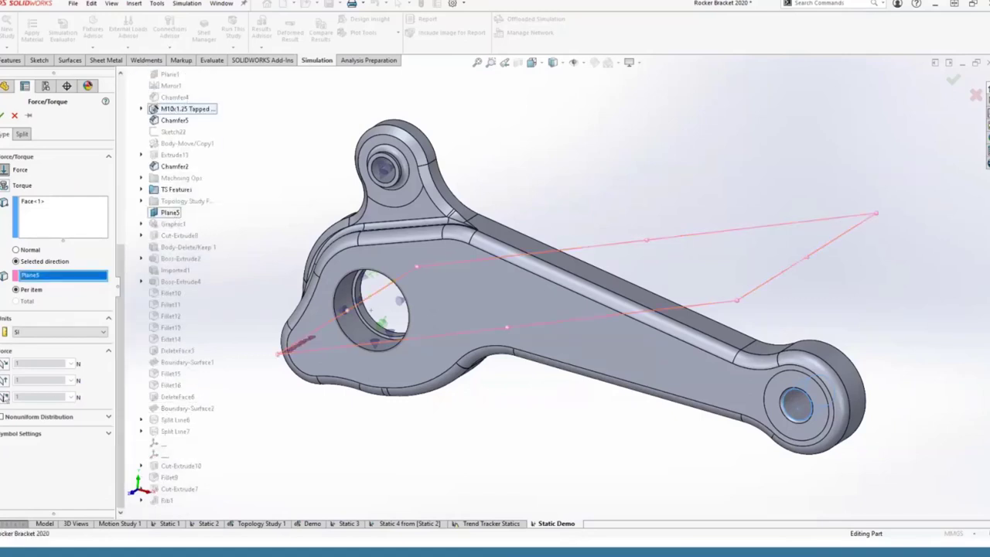
{"action": "left_click", "coordinate": [5, 396]}
{"action": "type", "text": "200"}
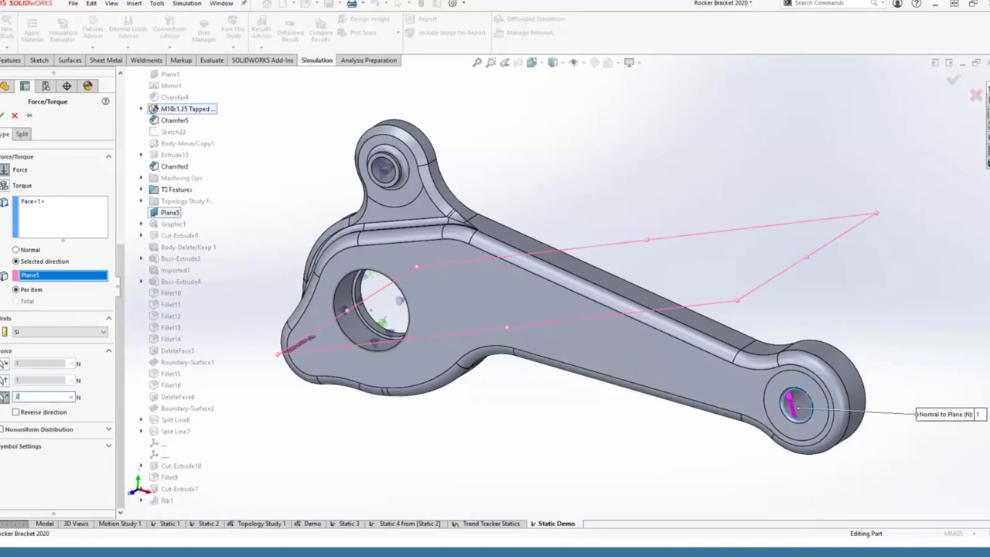
{"action": "left_click", "coordinate": [16, 412]}
{"action": "left_click", "coordinate": [8, 122]}
{"action": "key", "text": "Return"}
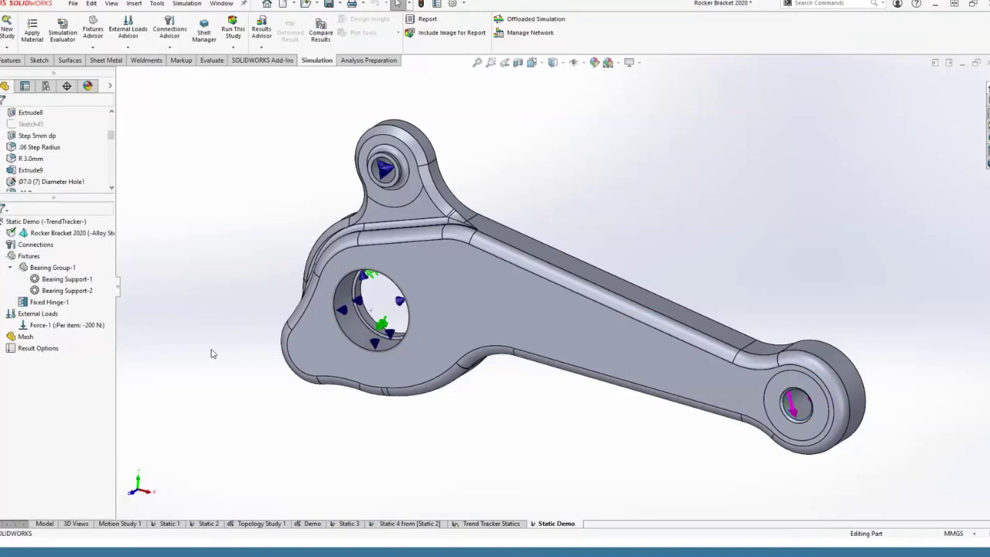
{"action": "right_click", "coordinate": [35, 337]}
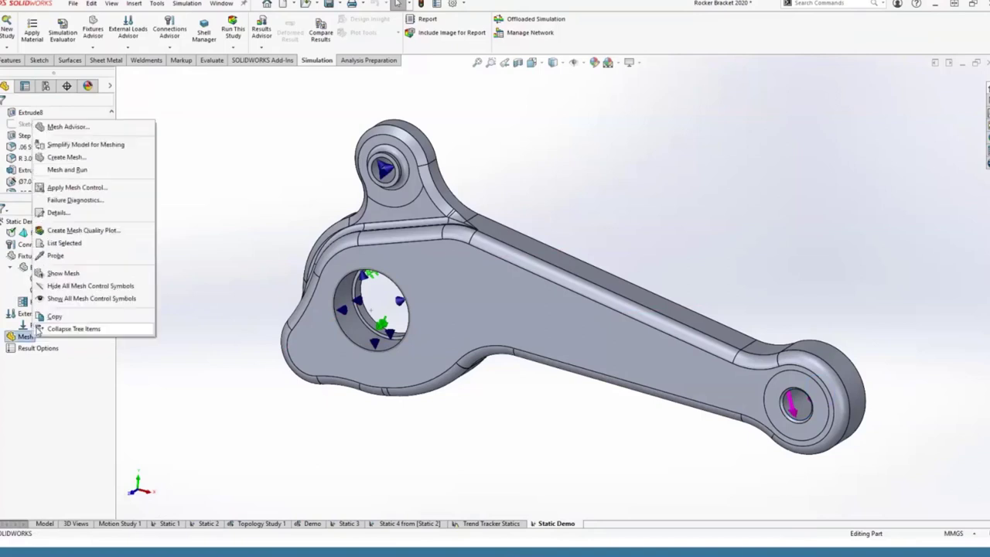
{"action": "left_click", "coordinate": [83, 145]}
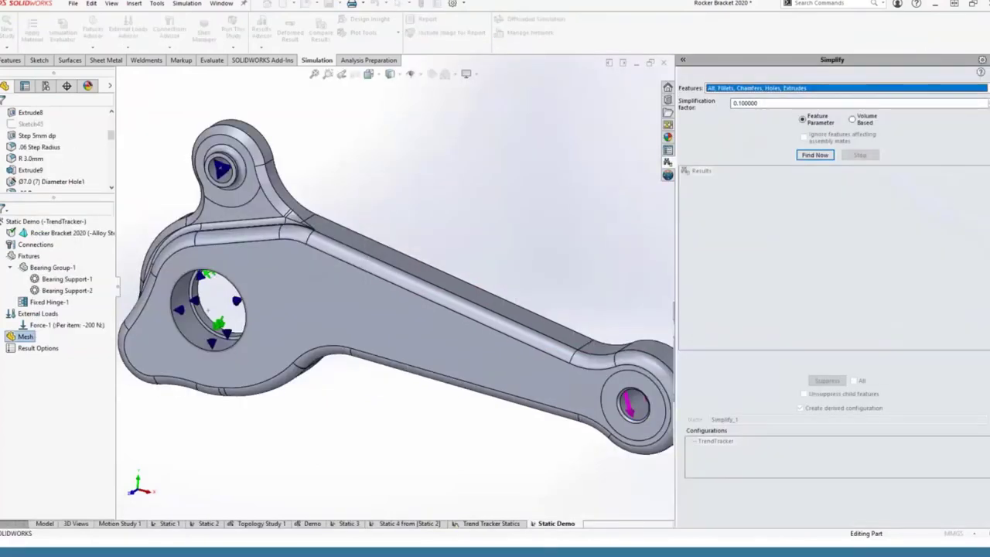
{"action": "left_click", "coordinate": [982, 60]}
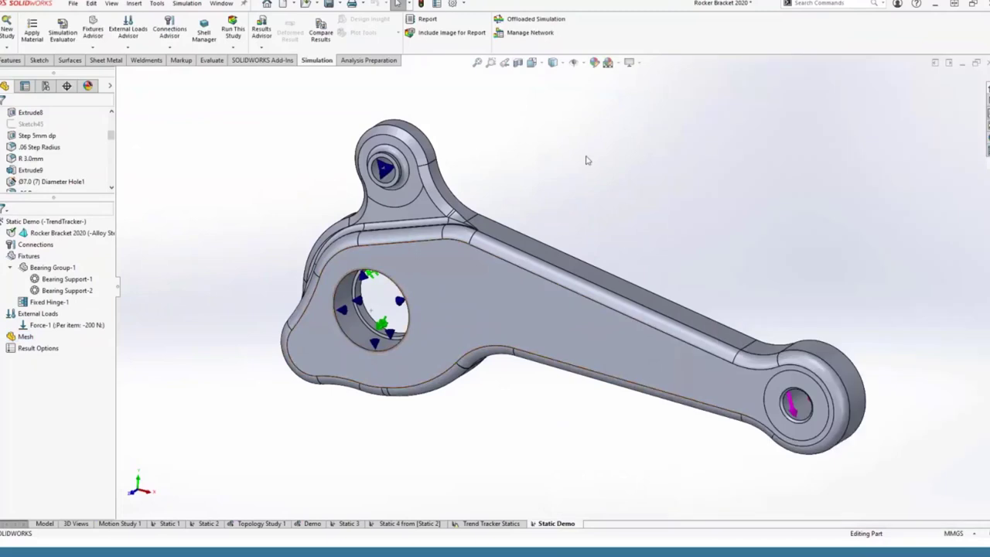
Step: Mesh the bracket using the default medium mesh density with the distorted-element check enabled
{"action": "right_click", "coordinate": [25, 336]}
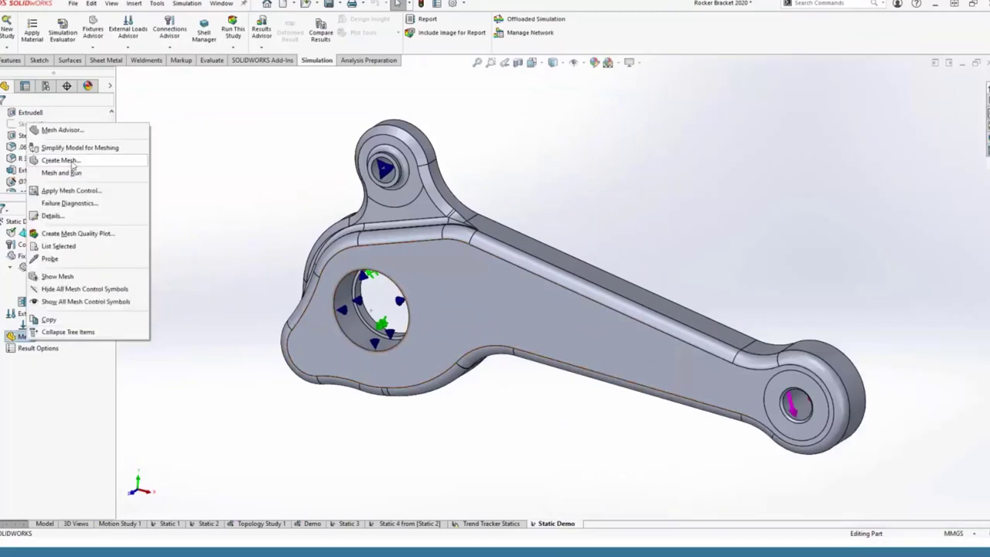
{"action": "left_click", "coordinate": [72, 161]}
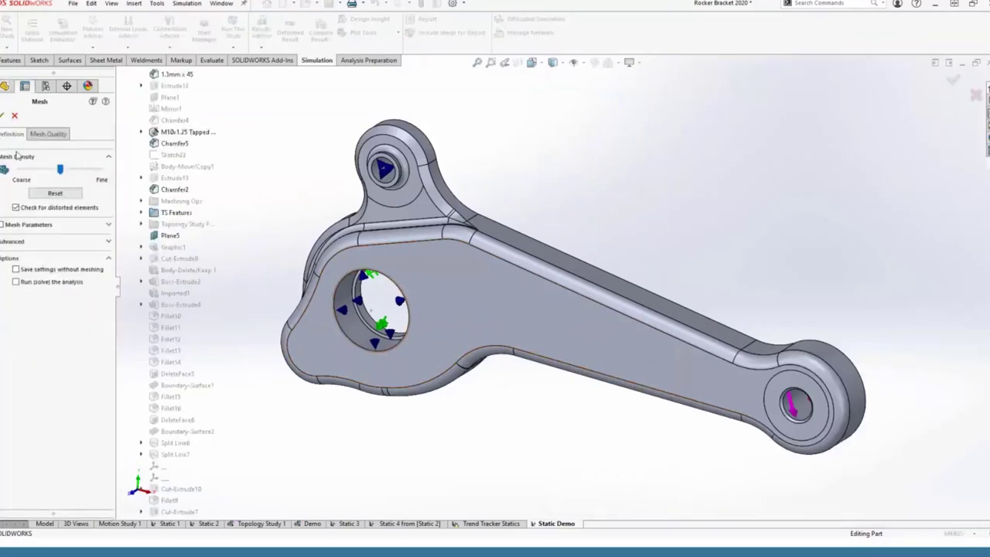
{"action": "left_click", "coordinate": [3, 115]}
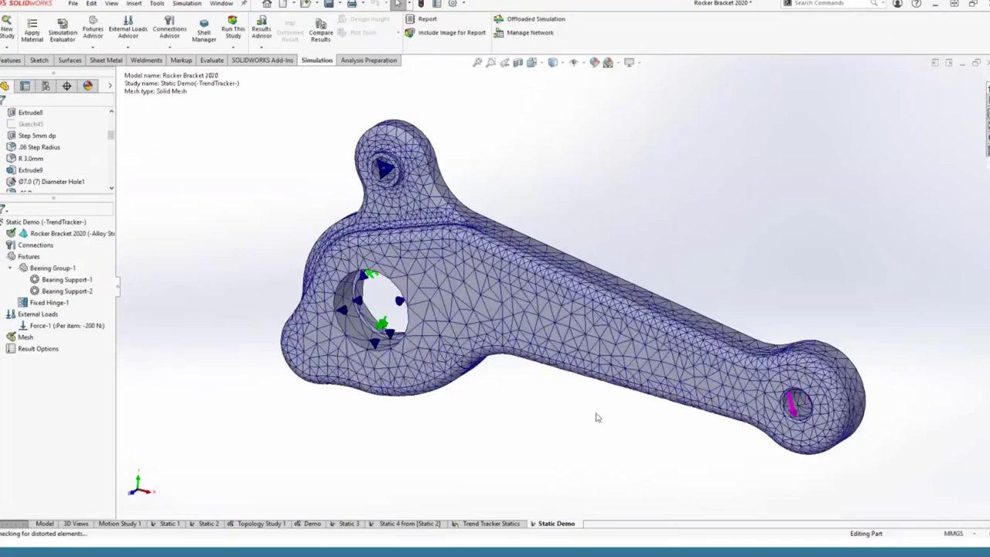
Step: Run the static study and move the stress plot's title text clear of the feature tree
{"action": "mouse_move", "coordinate": [596, 418]}
{"action": "middle_mouse_down"}
{"action": "mouse_move", "coordinate": [607, 464]}
{"action": "mouse_move", "coordinate": [631, 420]}
{"action": "mouse_move", "coordinate": [720, 430]}
{"action": "mouse_move", "coordinate": [627, 413]}
{"action": "mouse_move", "coordinate": [592, 429]}
{"action": "mouse_move", "coordinate": [601, 433]}
{"action": "middle_mouse_up"}
{"action": "left_click", "coordinate": [228, 28]}
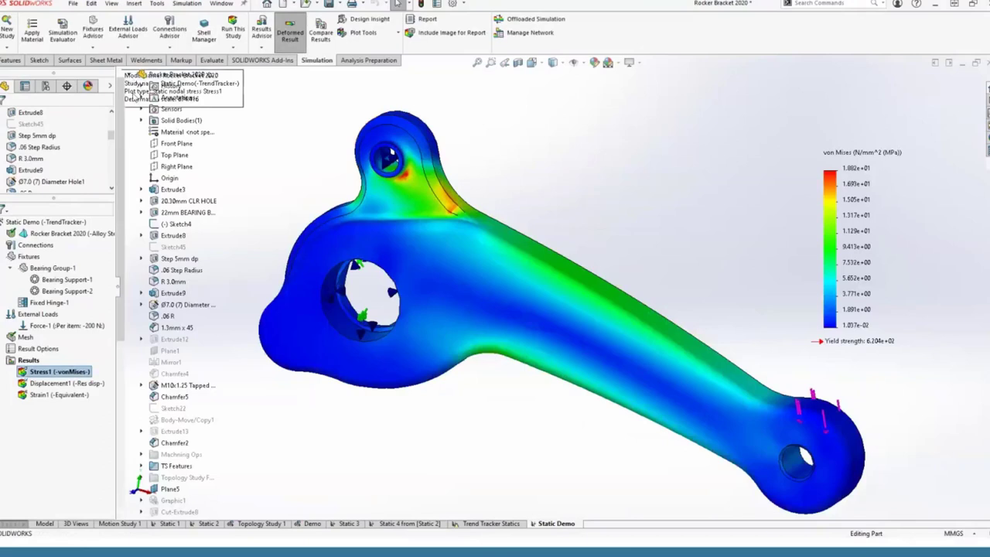
{"action": "left_click_drag", "start_coordinate": [136, 92], "coordinate": [299, 95]}
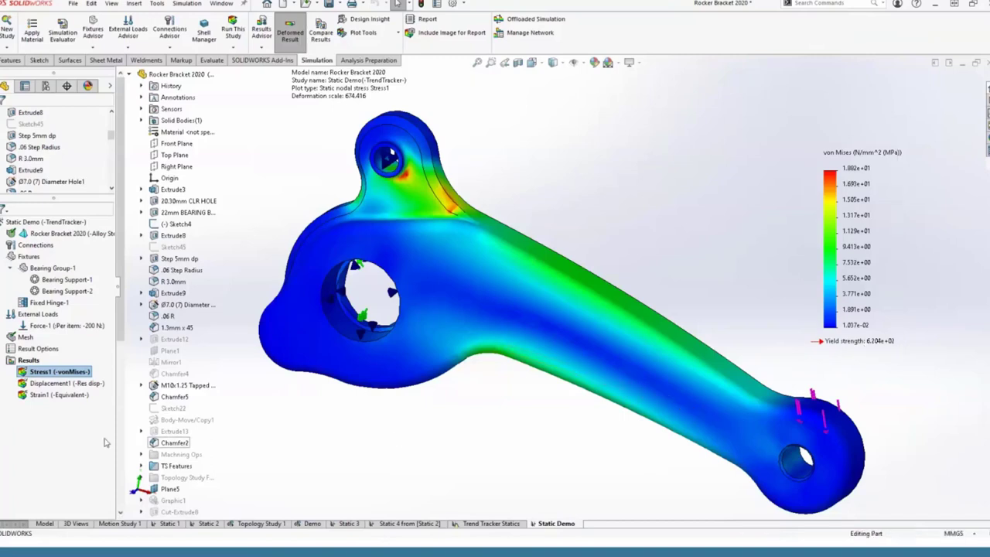
Step: View the displacement plot and explore the bracket's load path in a Design Insight plot by varying the load level
{"action": "double_click", "coordinate": [58, 382]}
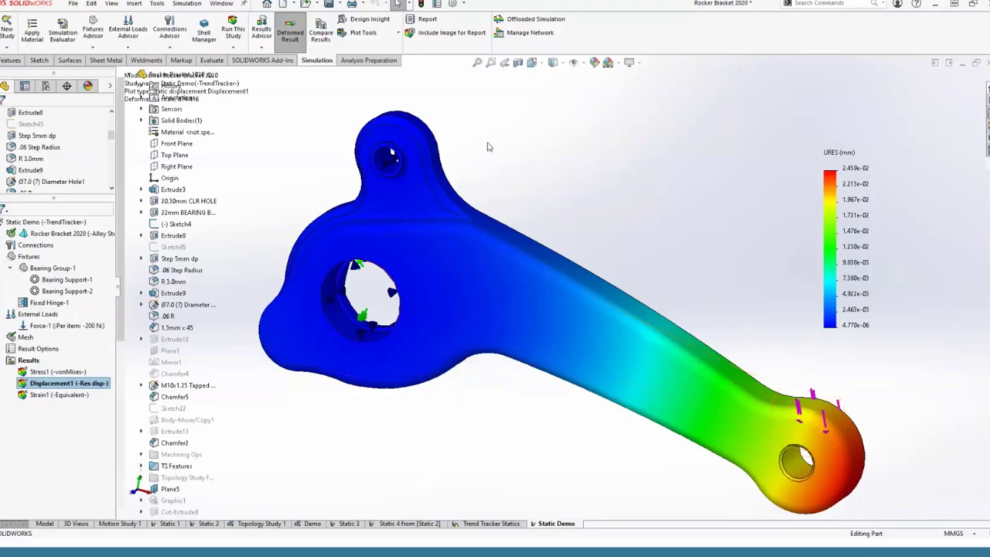
{"action": "left_click", "coordinate": [379, 23]}
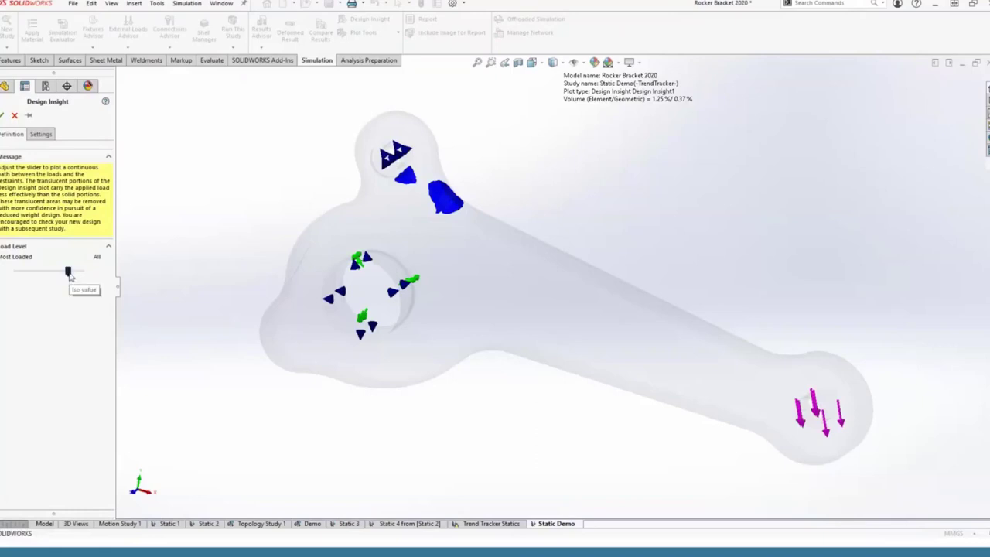
{"action": "left_click_drag", "start_coordinate": [68, 272], "coordinate": [77, 275]}
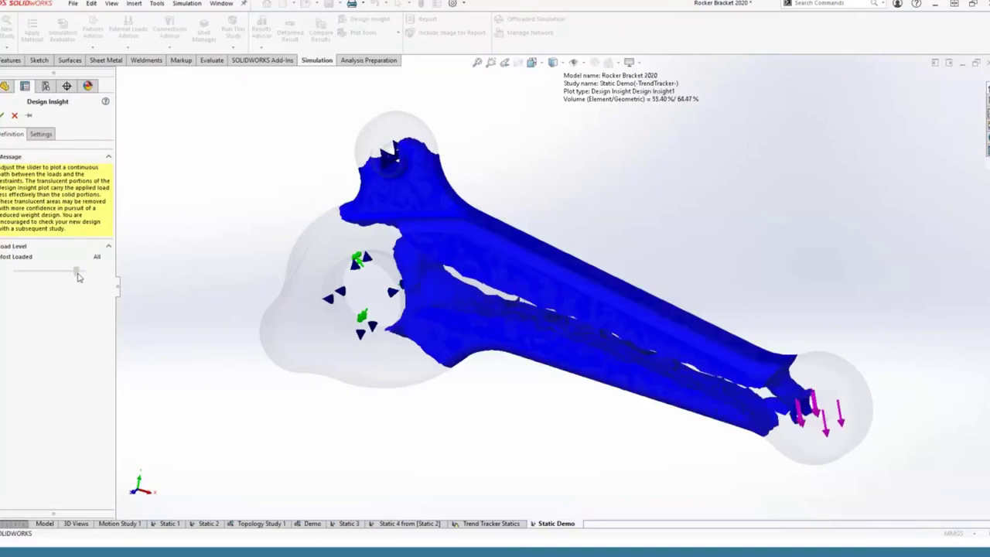
{"action": "left_click_drag", "start_coordinate": [78, 275], "coordinate": [12, 276]}
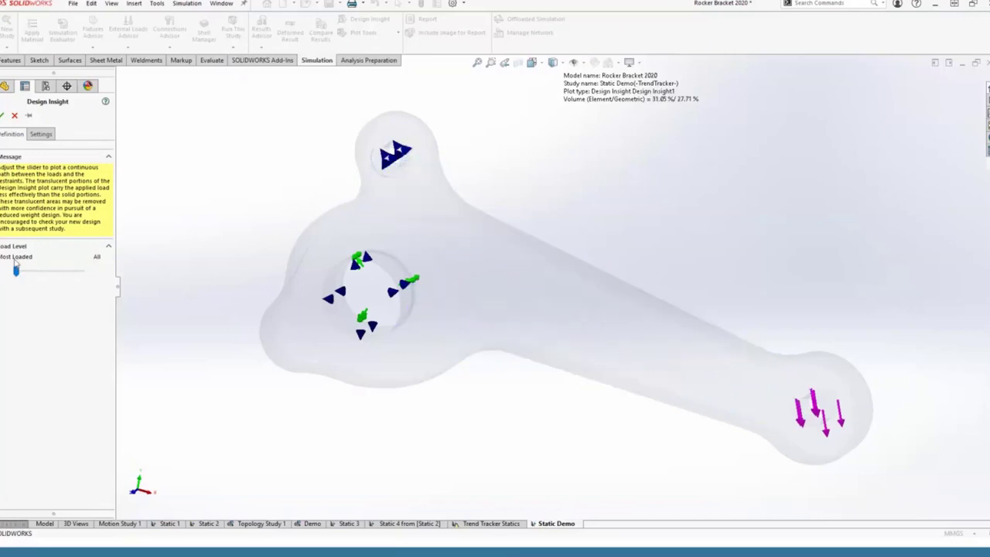
{"action": "left_click", "coordinate": [15, 267]}
{"action": "left_click_drag", "start_coordinate": [17, 271], "coordinate": [80, 283]}
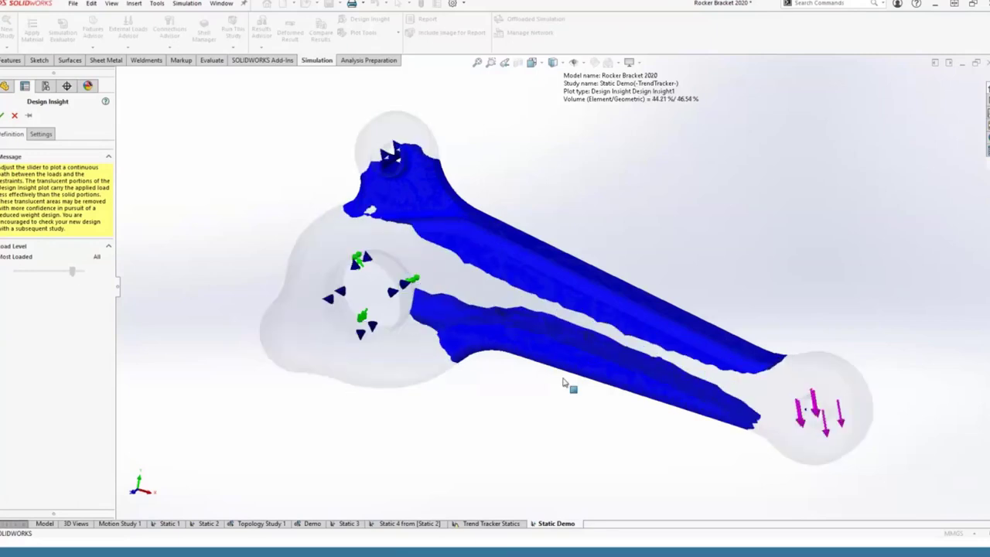
{"action": "middle_click_drag", "start_coordinate": [563, 382], "coordinate": [482, 246]}
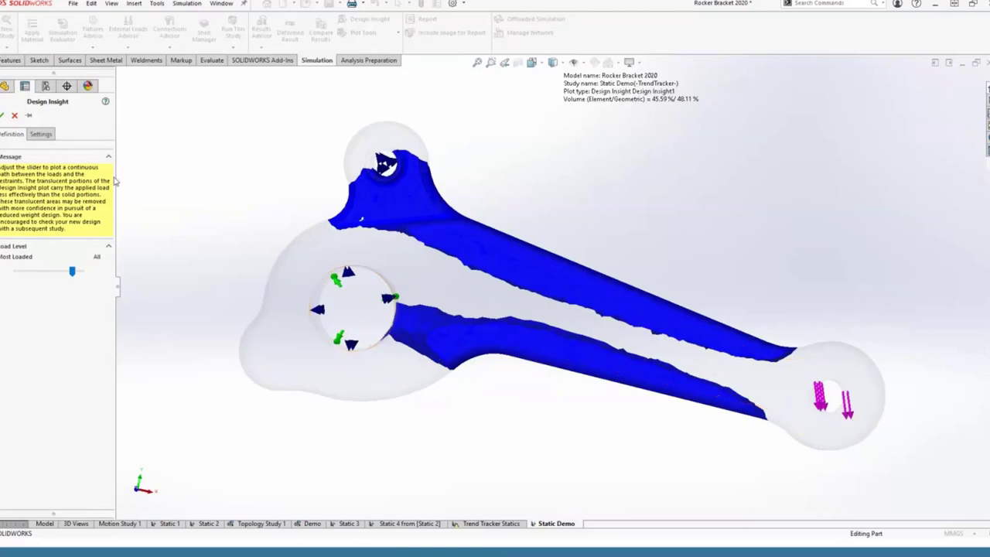
{"action": "left_click", "coordinate": [14, 114]}
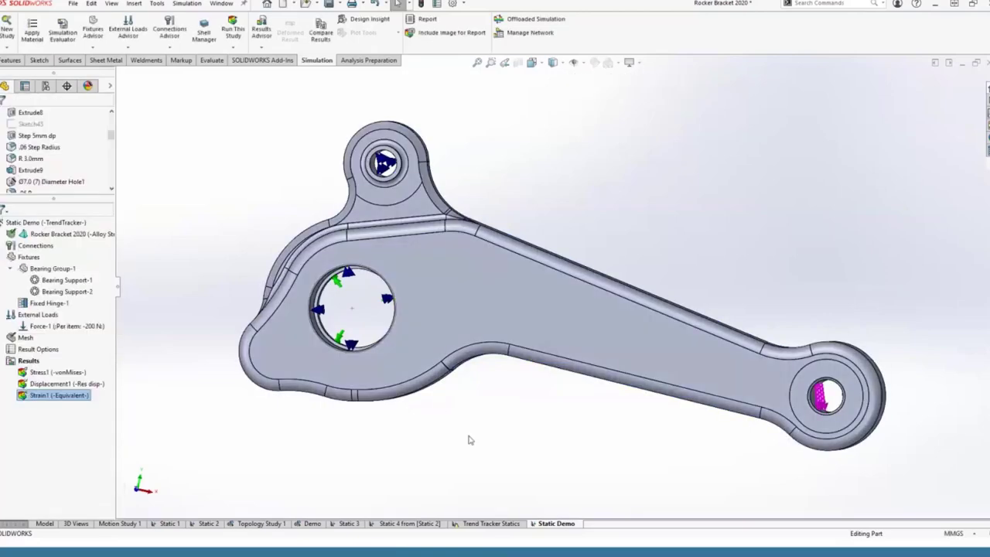
Step: Sketch a closed, tapering four-sided cut profile on the long arm's flat face, with its upper edge about 74 mm long
{"action": "left_click", "coordinate": [17, 60]}
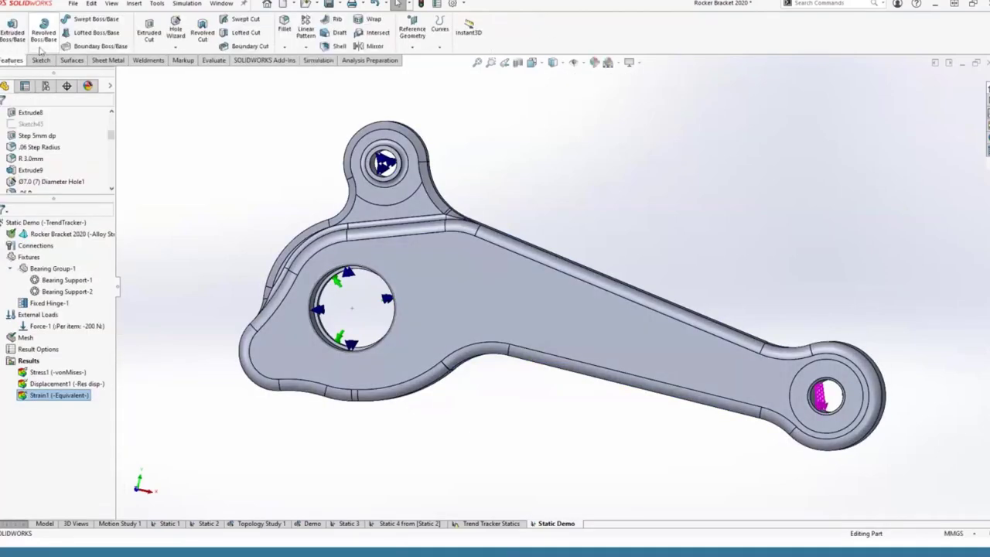
{"action": "left_click", "coordinate": [149, 30]}
{"action": "left_click", "coordinate": [580, 315]}
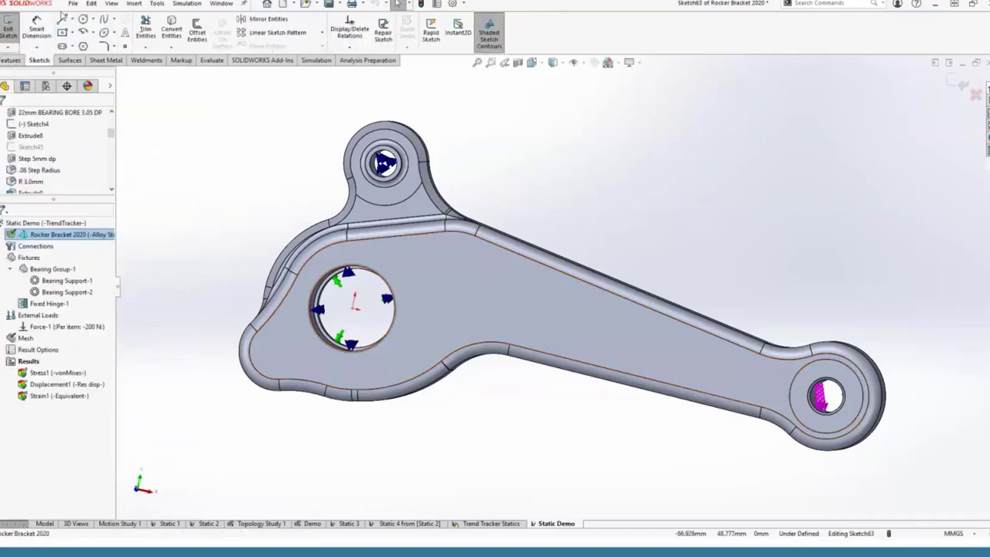
{"action": "left_click", "coordinate": [62, 19]}
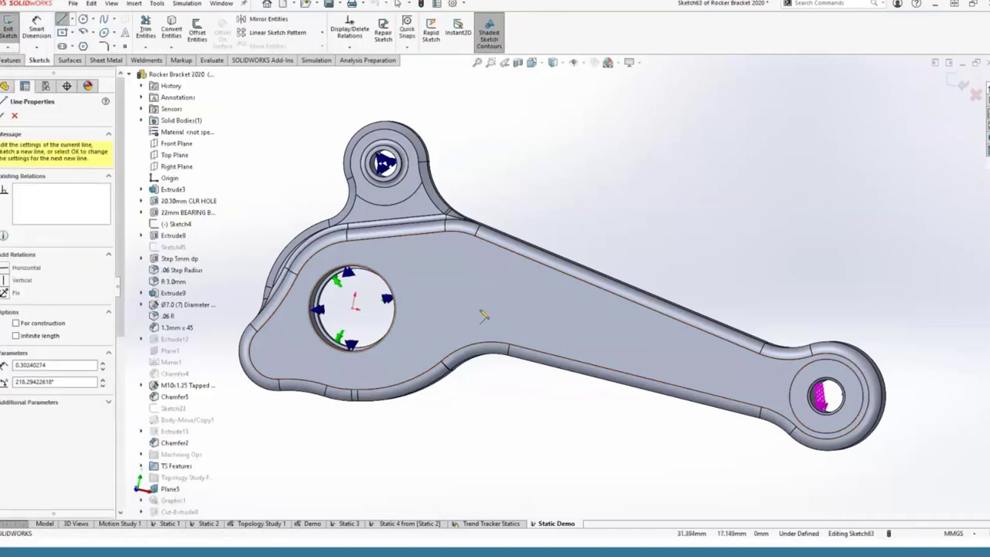
{"action": "left_click", "coordinate": [484, 268]}
{"action": "left_click", "coordinate": [474, 316]}
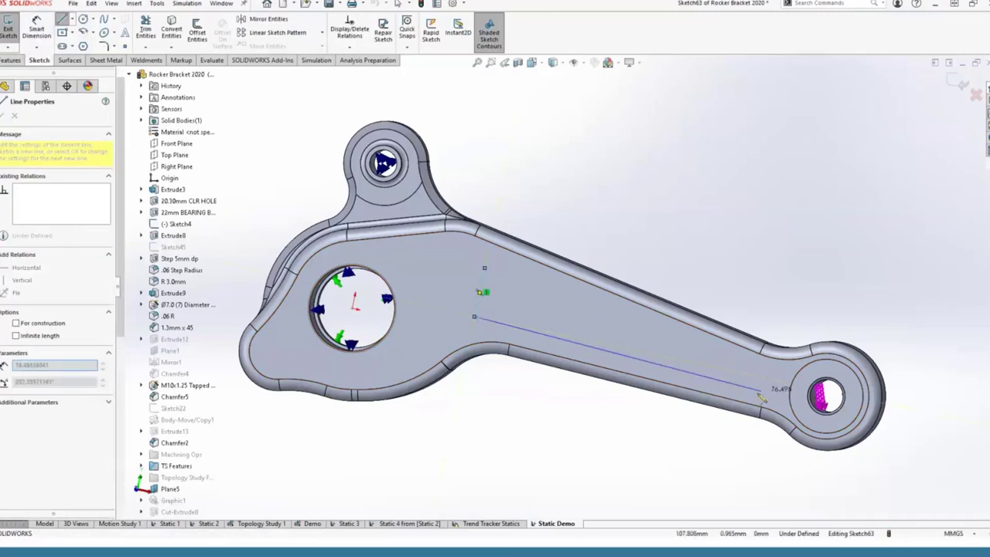
{"action": "key", "text": "Escape"}
{"action": "left_click", "coordinate": [752, 380]}
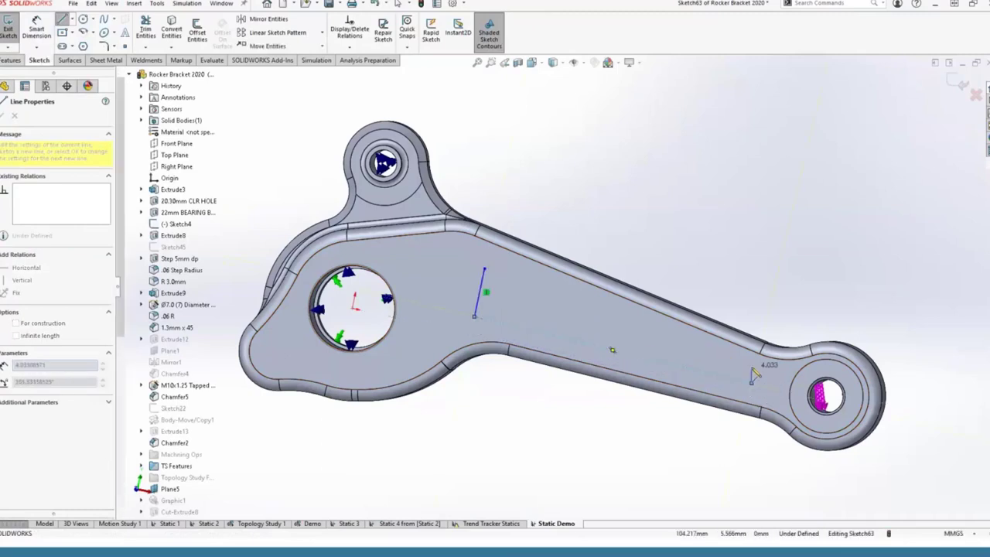
{"action": "left_click", "coordinate": [473, 316]}
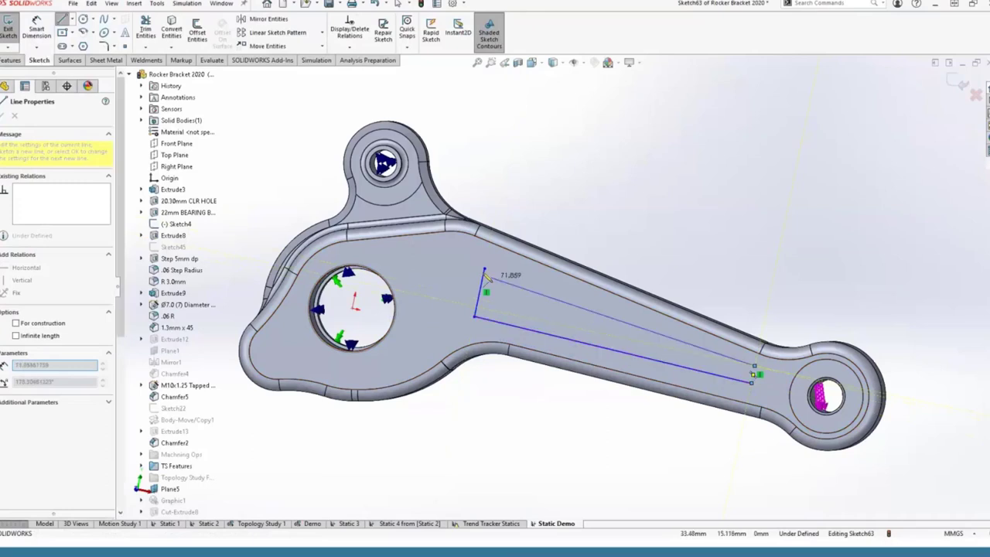
{"action": "left_click", "coordinate": [484, 270]}
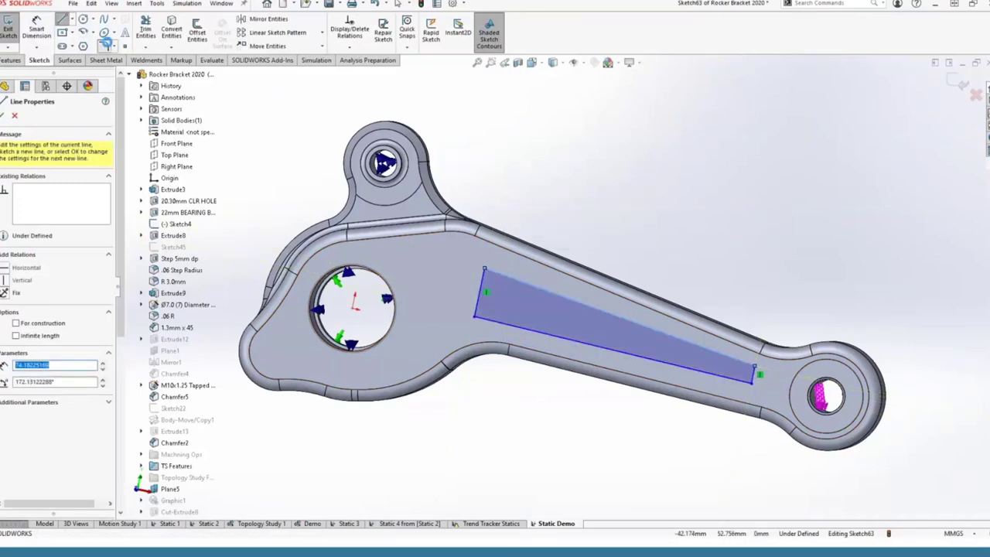
Step: Round the corners of the tapered profile with 2 mm sketch fillets
{"action": "left_click", "coordinate": [105, 45]}
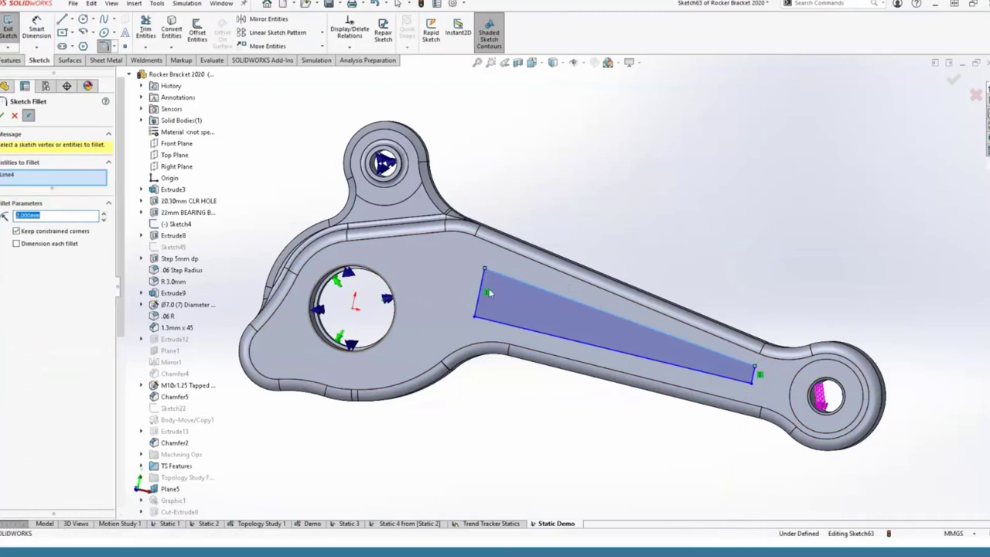
{"action": "left_click", "coordinate": [485, 271]}
{"action": "left_click", "coordinate": [485, 319]}
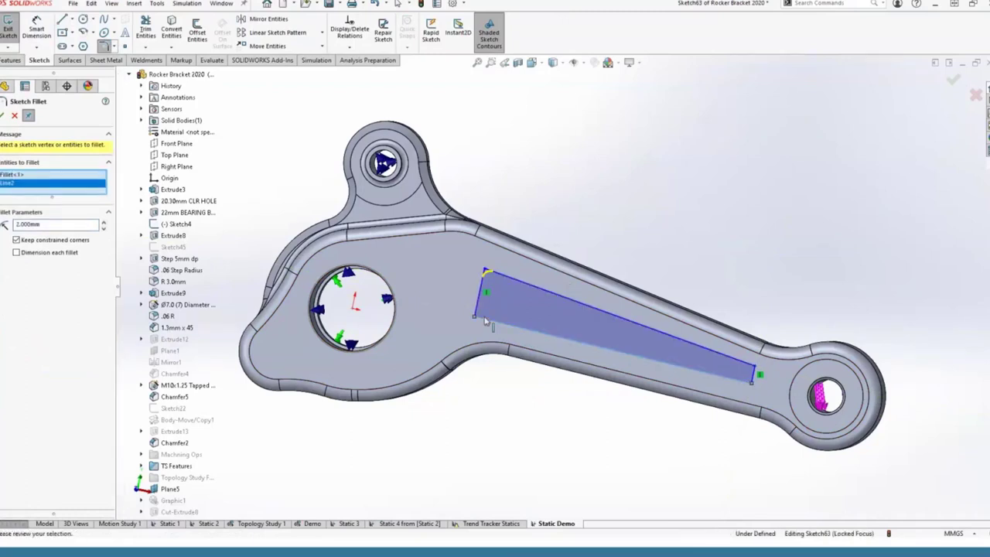
{"action": "left_click", "coordinate": [476, 304]}
{"action": "left_click", "coordinate": [743, 369]}
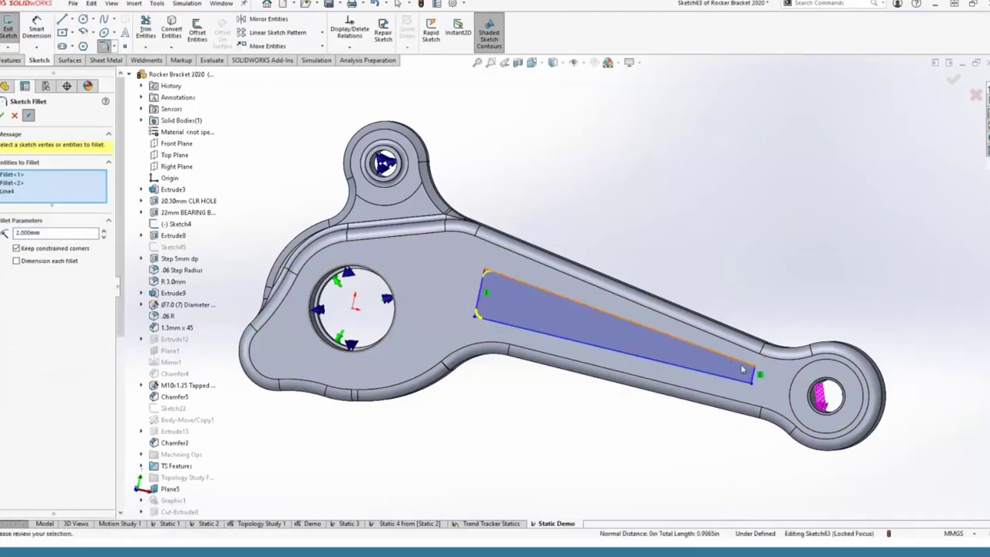
{"action": "left_click", "coordinate": [756, 375]}
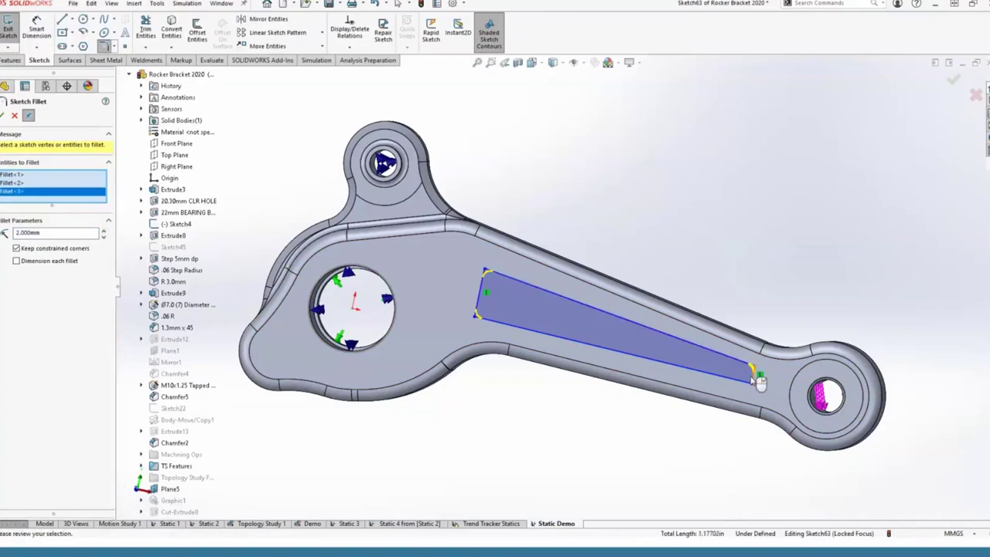
{"action": "key", "text": "Return"}
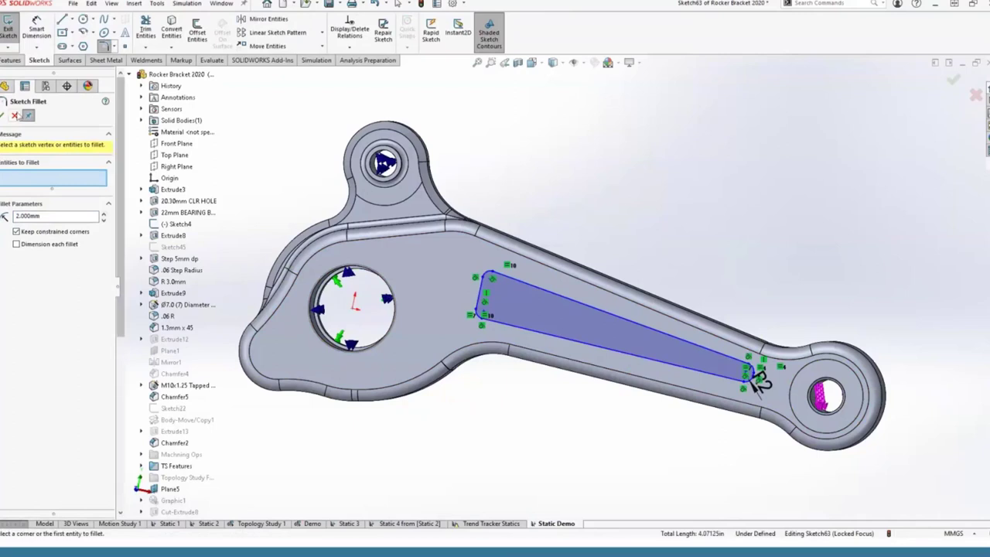
{"action": "left_click", "coordinate": [14, 115]}
Step: Cut the rounded profile through the arm with an Extruded Cut set to Through All - Both
{"action": "left_click", "coordinate": [8, 59]}
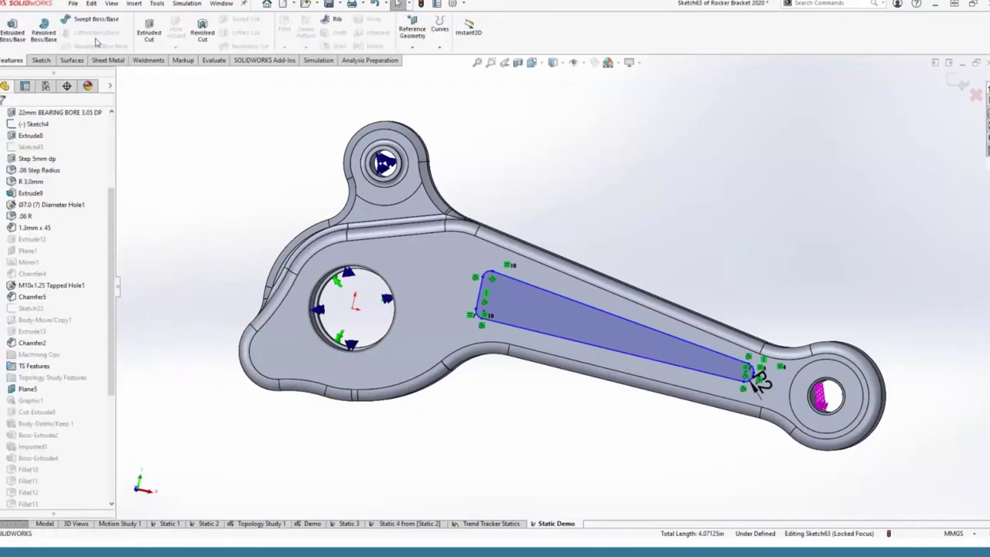
{"action": "left_click", "coordinate": [154, 34]}
{"action": "left_click", "coordinate": [62, 179]}
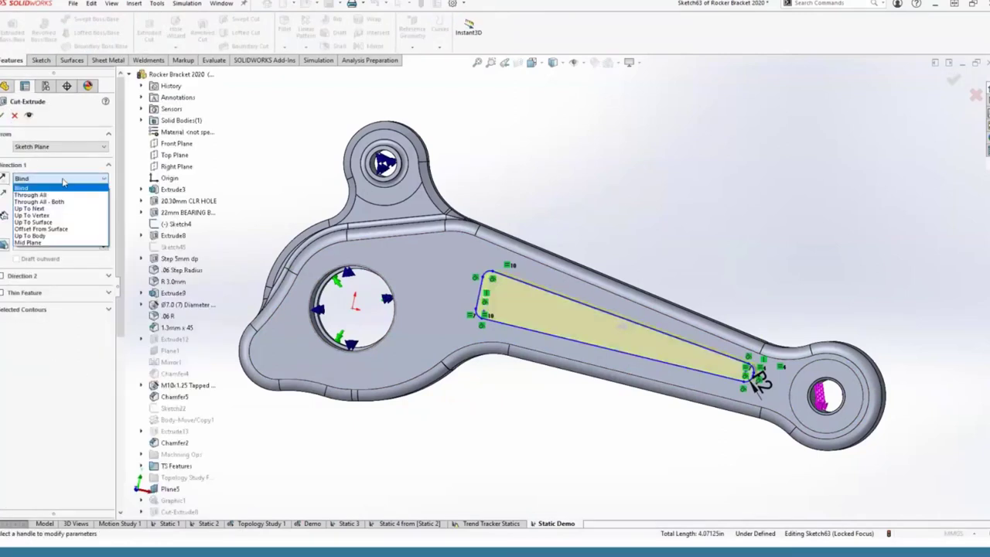
{"action": "left_click", "coordinate": [39, 202]}
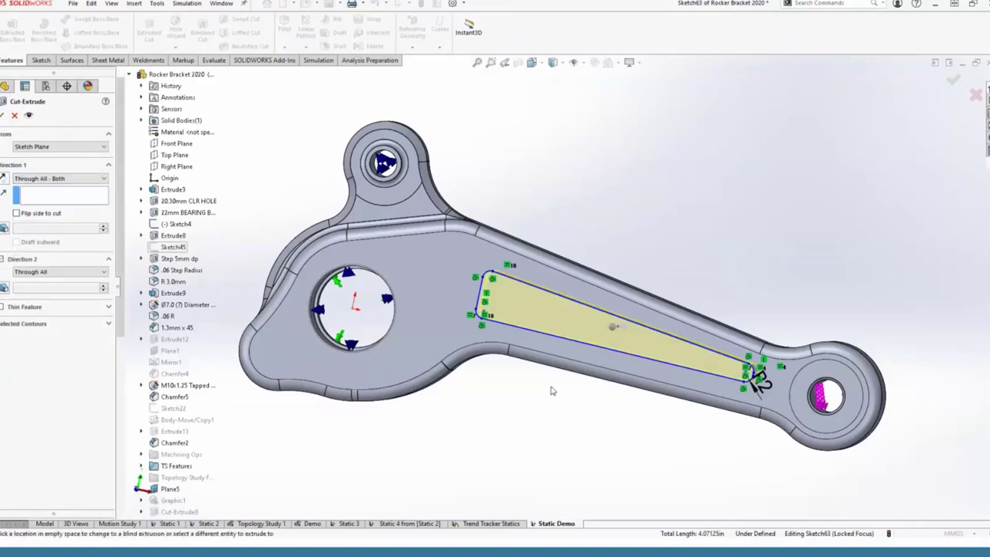
{"action": "middle_click_drag", "start_coordinate": [550, 390], "coordinate": [508, 399]}
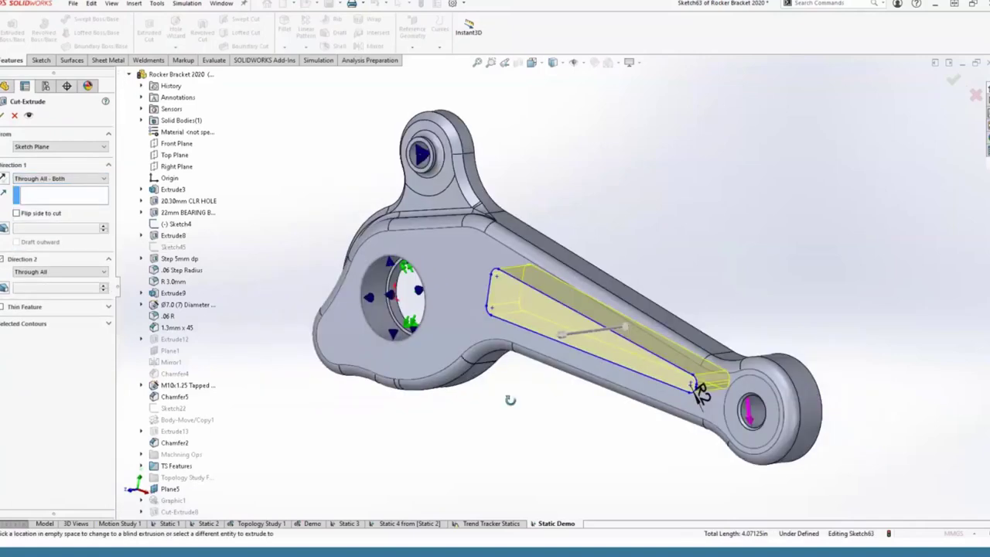
{"action": "left_click", "coordinate": [4, 116]}
{"action": "middle_click_drag", "start_coordinate": [557, 363], "coordinate": [582, 360]}
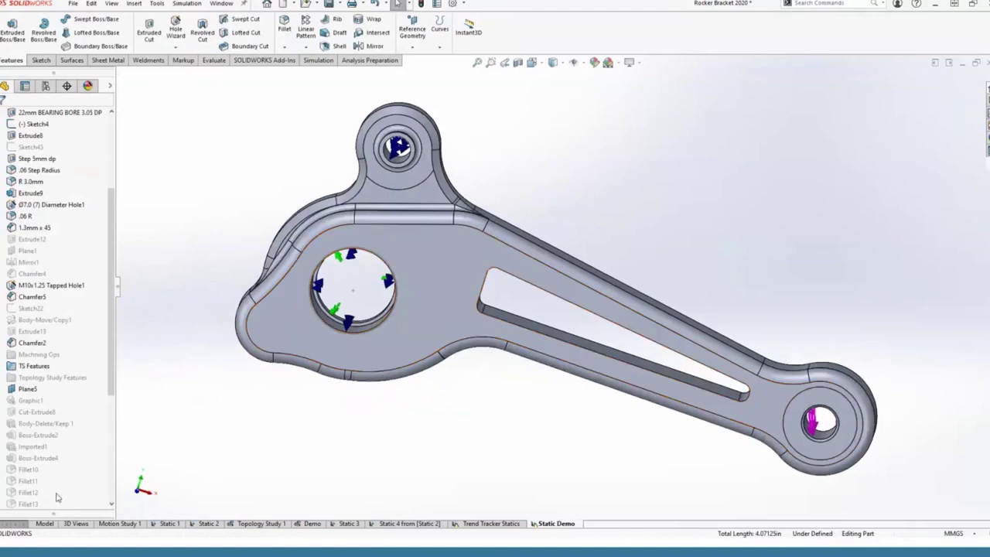
Step: Rerun the Static Demo study on the lightened bracket and examine the von Mises stress plot
{"action": "left_click_drag", "start_coordinate": [62, 512], "coordinate": [73, 253]}
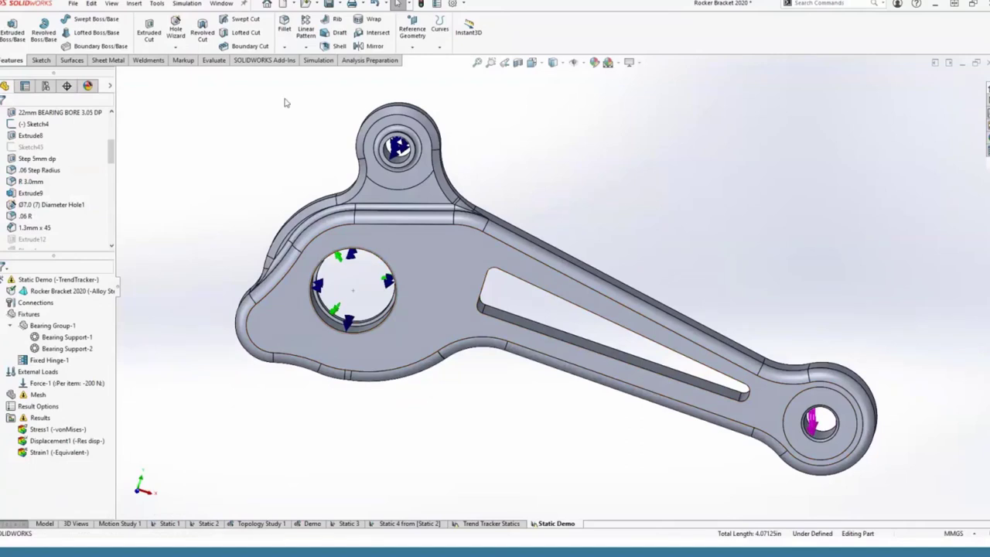
{"action": "left_click", "coordinate": [318, 60]}
{"action": "left_click", "coordinate": [236, 32]}
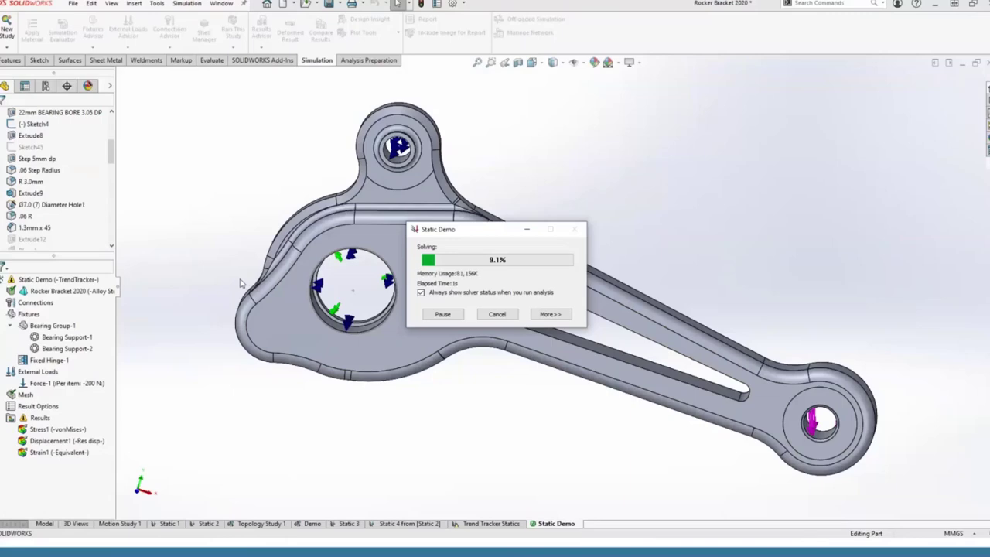
{"action": "middle_click_drag", "start_coordinate": [651, 480], "coordinate": [704, 460]}
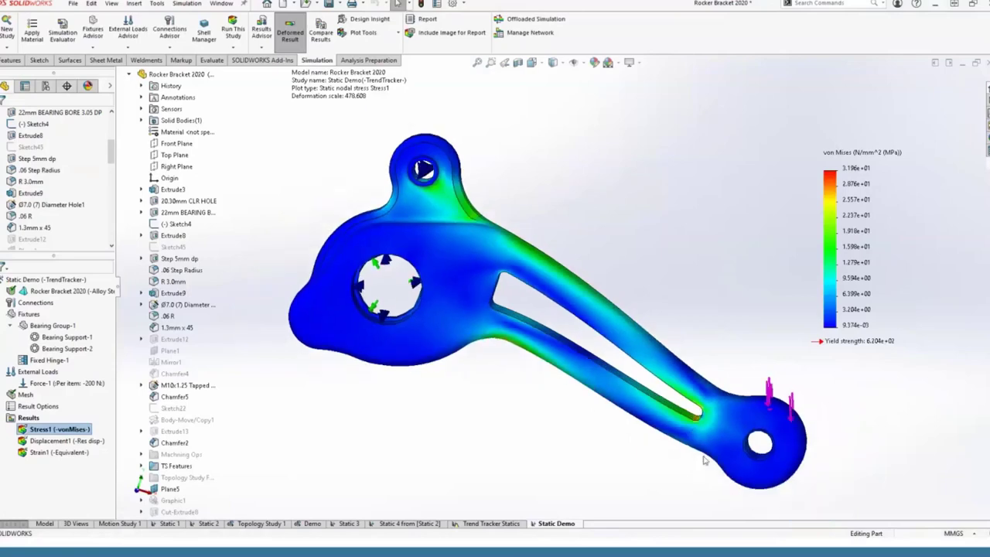
{"action": "key", "text": "alt+Tab"}
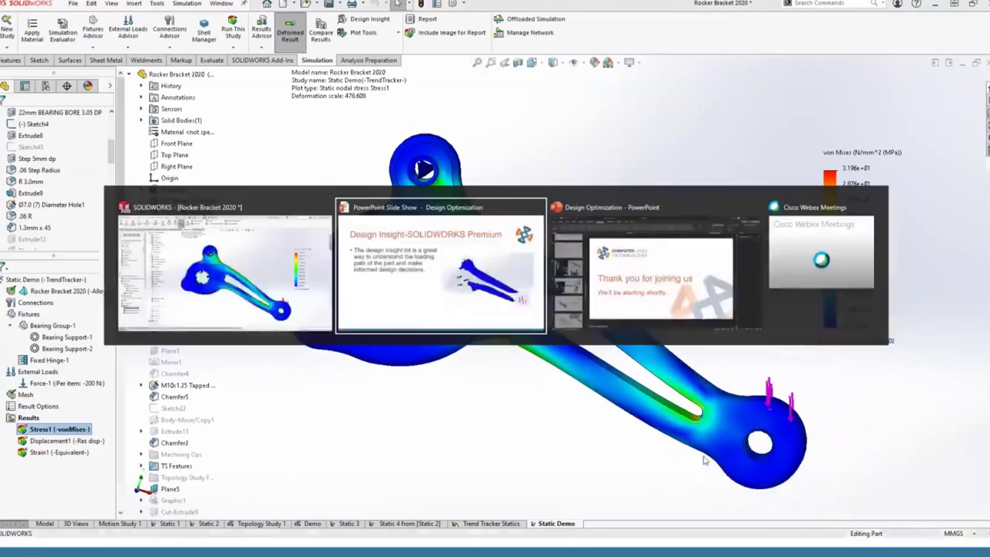
{"action": "left_click", "coordinate": [426, 306]}
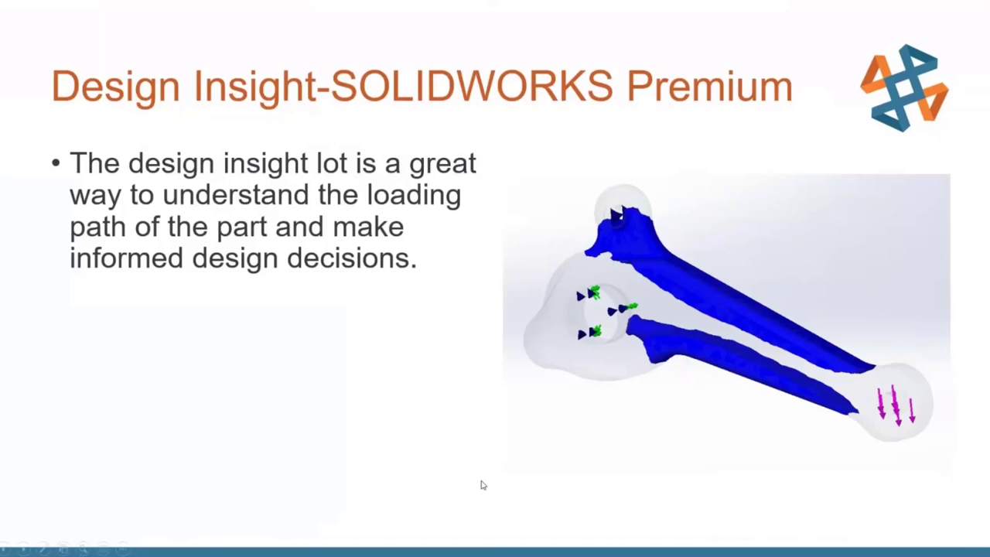
{"action": "key", "text": "Right"}
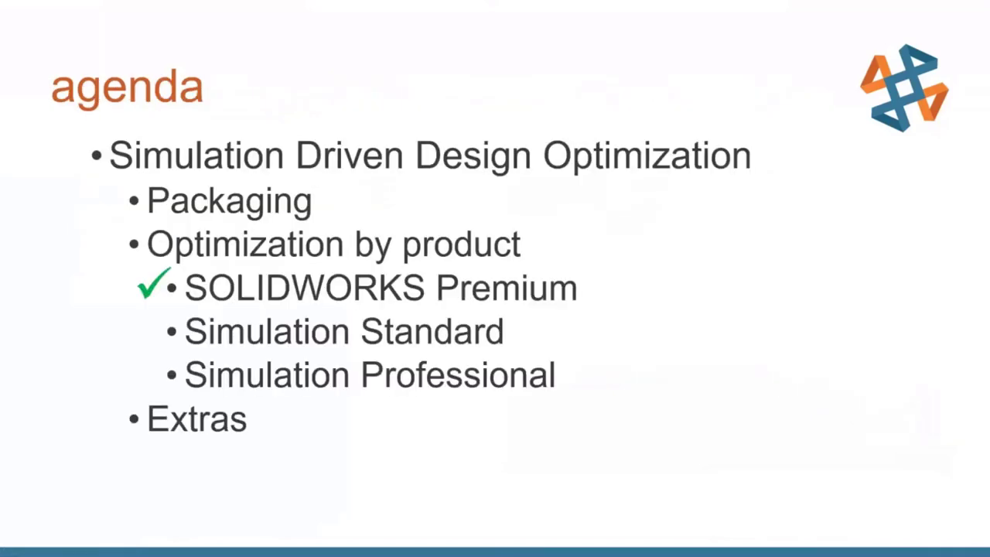
{"action": "key", "text": "Right"}
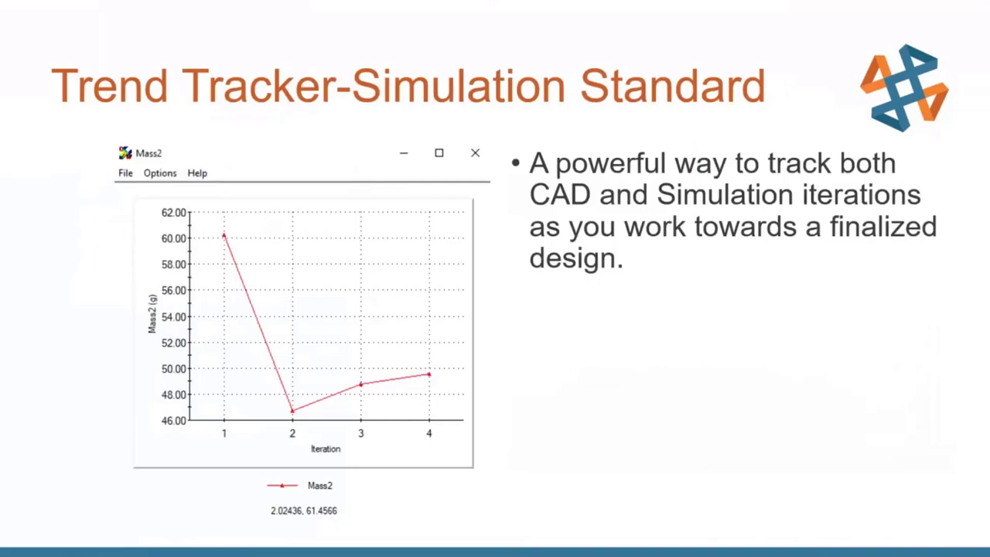
{"action": "key", "text": "alt+Tab"}
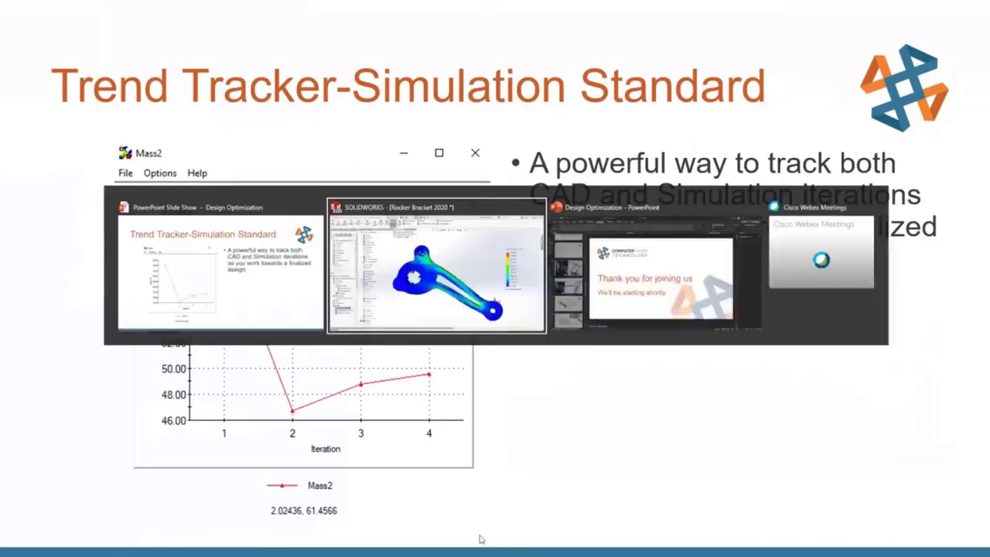
{"action": "left_click", "coordinate": [389, 296]}
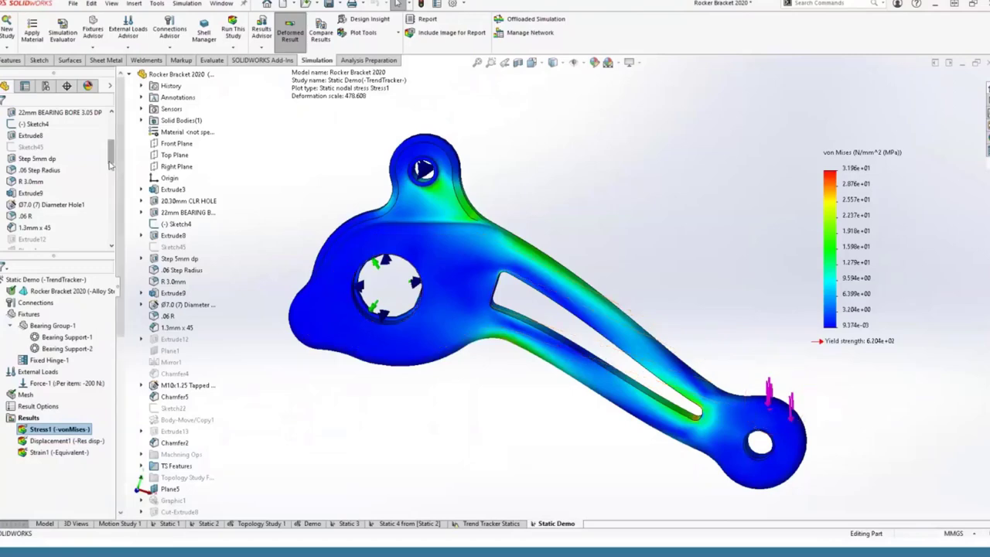
Step: Delete the latest extruded cut that forms the long arm's tapered slot, keeping its sketch
{"action": "scroll", "coordinate": [101, 186], "scroll_direction": "down", "scroll_amount": 5}
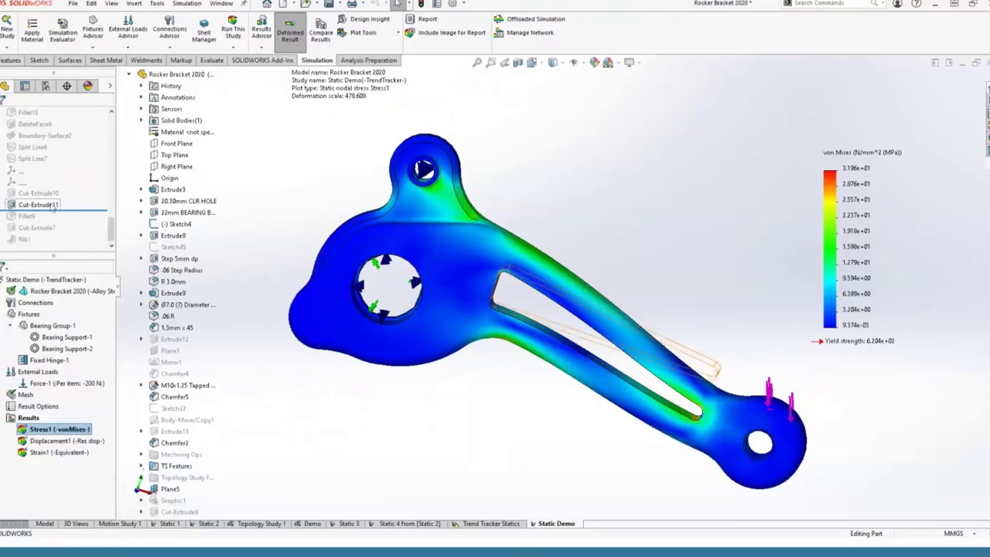
{"action": "right_click", "coordinate": [48, 204]}
{"action": "key", "text": "Escape"}
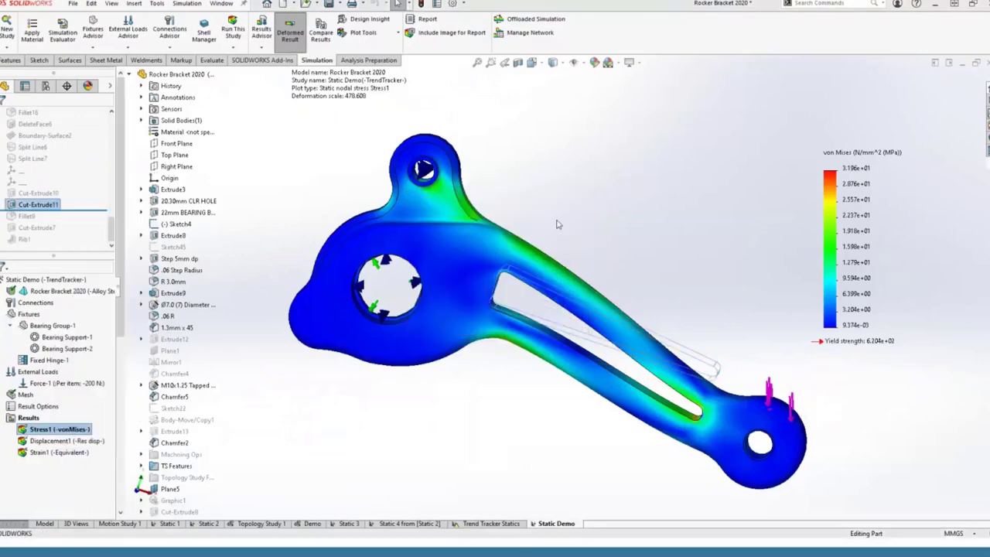
{"action": "key", "text": "Delete"}
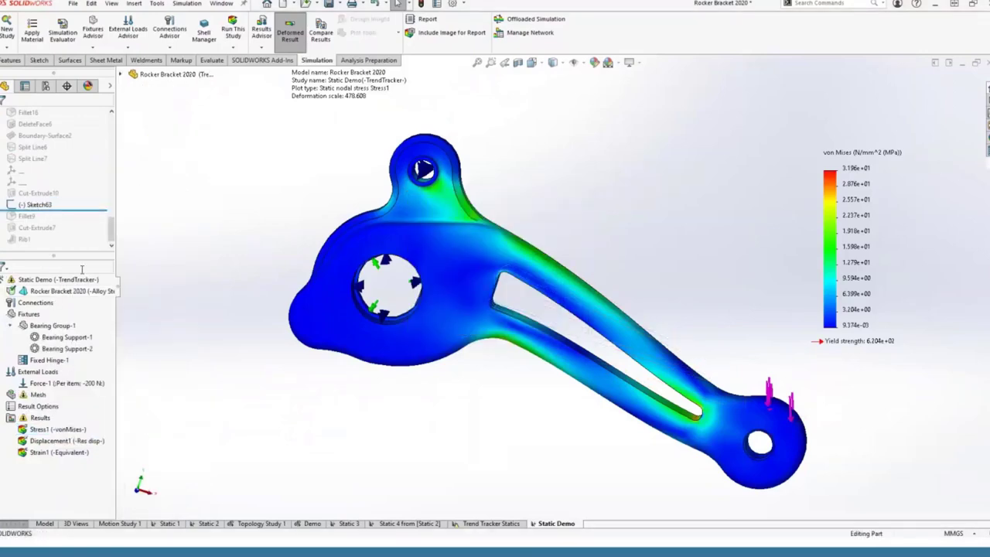
{"action": "left_click_drag", "start_coordinate": [73, 233], "coordinate": [75, 235]}
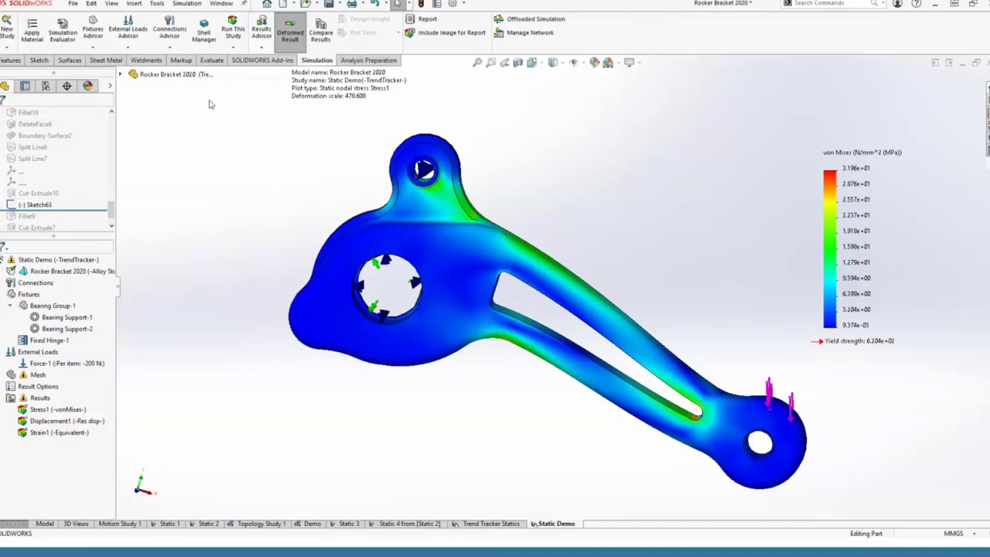
Step: Add Trend Tracker to the Static Demo study and run the uncut bracket as the baseline, allowing the model to be saved
{"action": "right_click", "coordinate": [62, 262]}
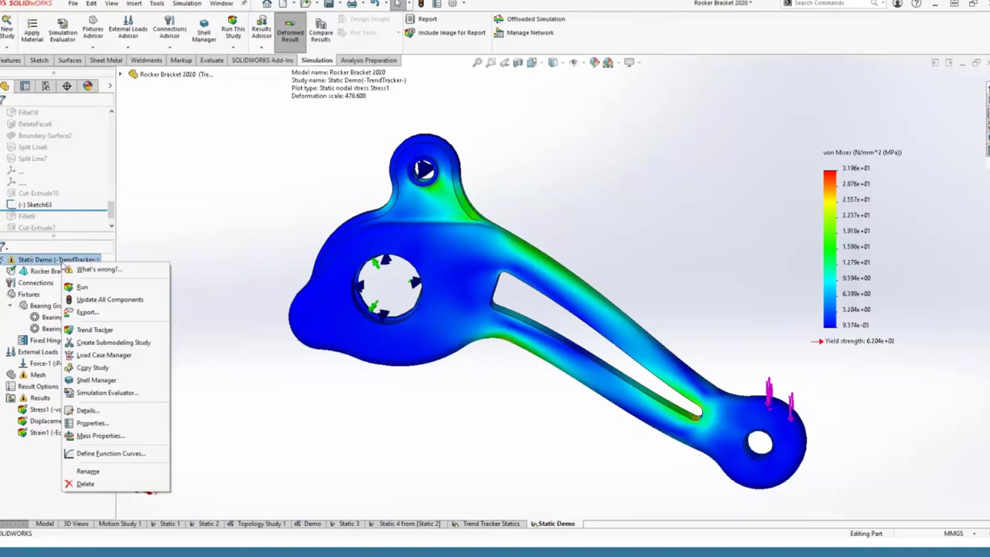
{"action": "left_click", "coordinate": [85, 331]}
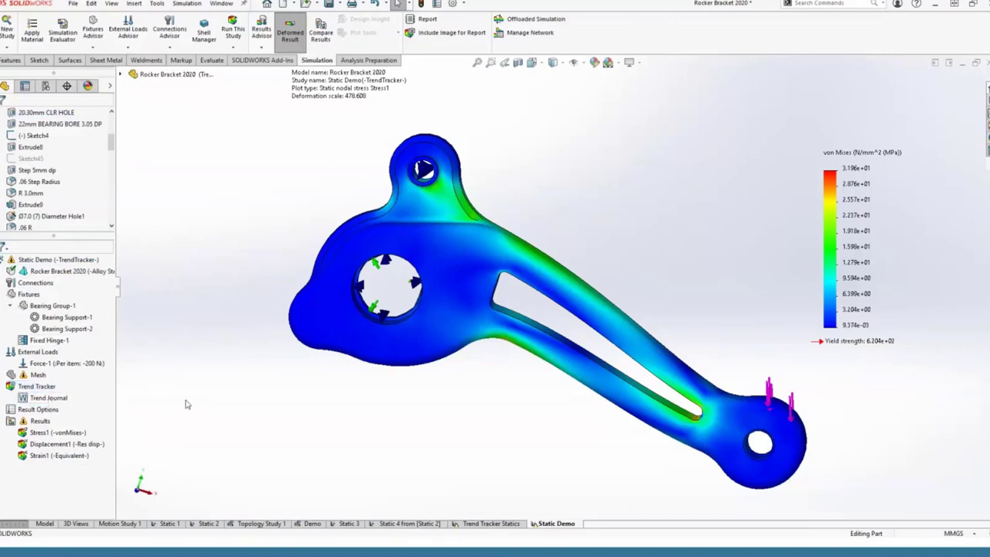
{"action": "left_click", "coordinate": [233, 31]}
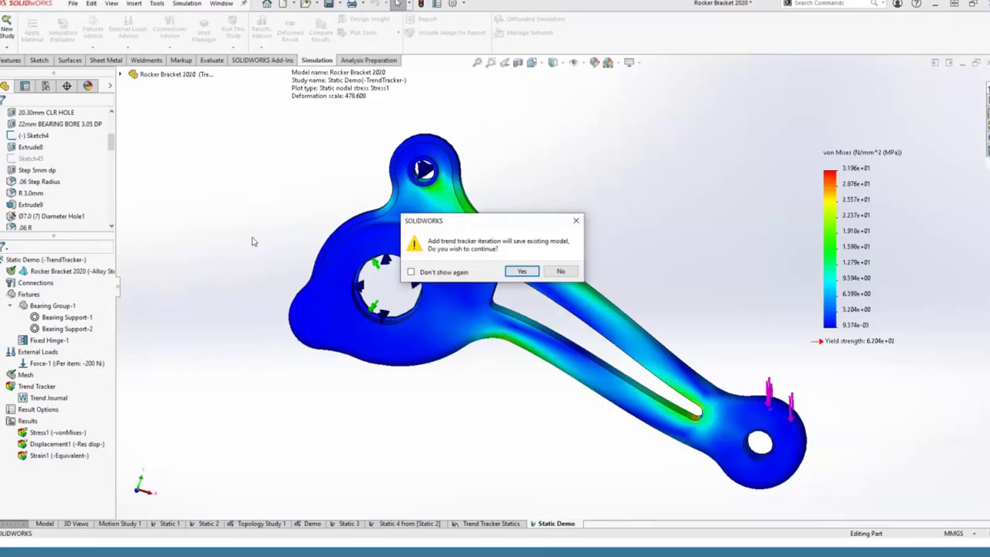
{"action": "left_click", "coordinate": [522, 274]}
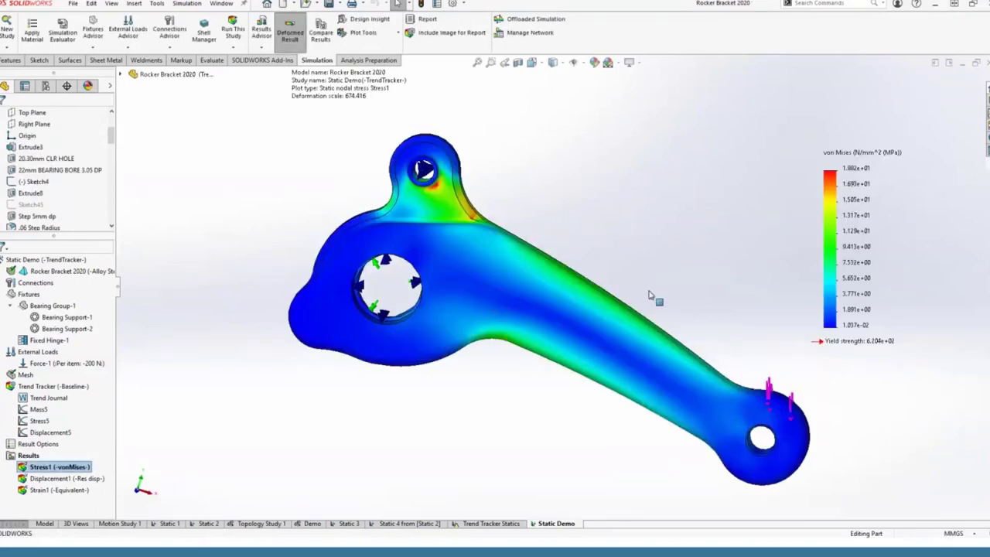
Step: Review the baseline displacement plot and the baseline entry in the Trend Journal
{"action": "double_click", "coordinate": [60, 481]}
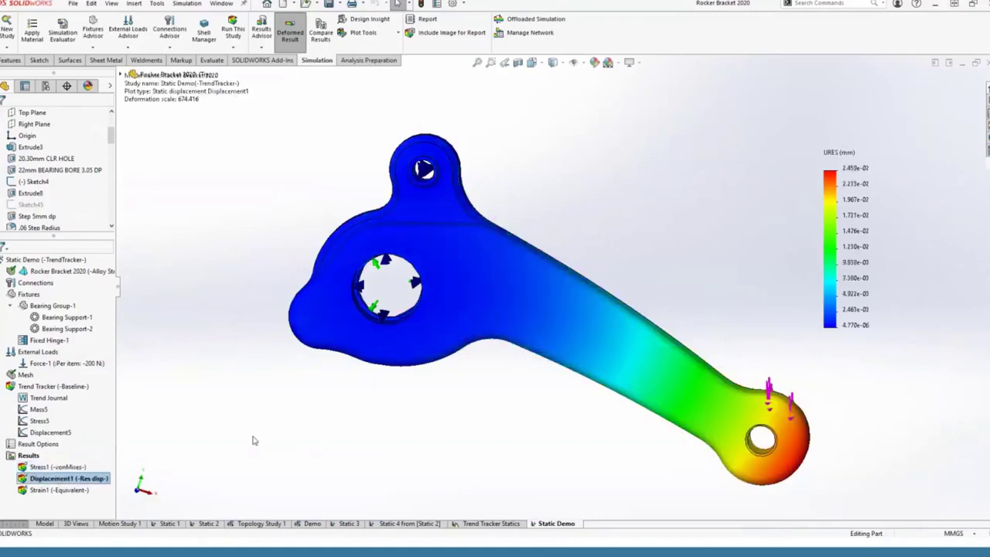
{"action": "double_click", "coordinate": [62, 398]}
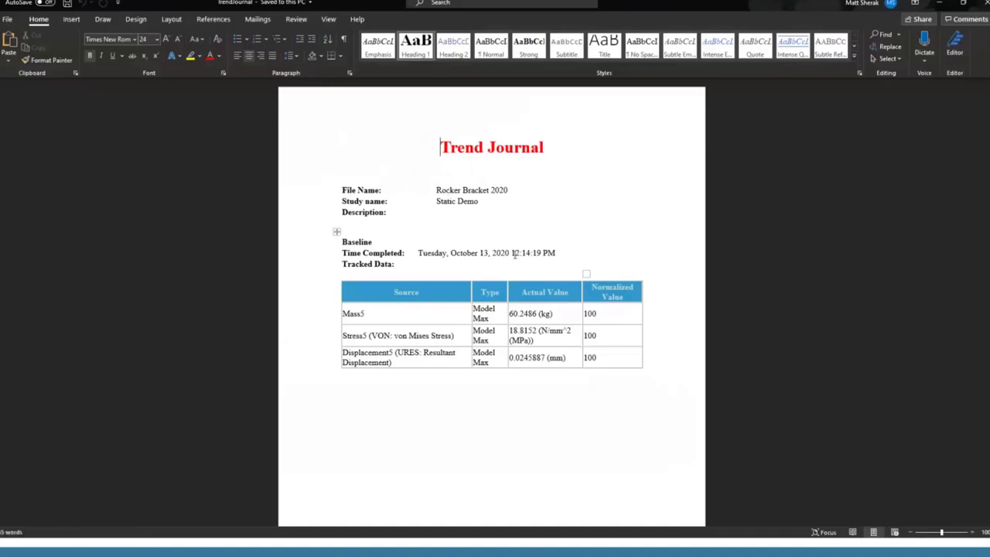
{"action": "double_click", "coordinate": [374, 241]}
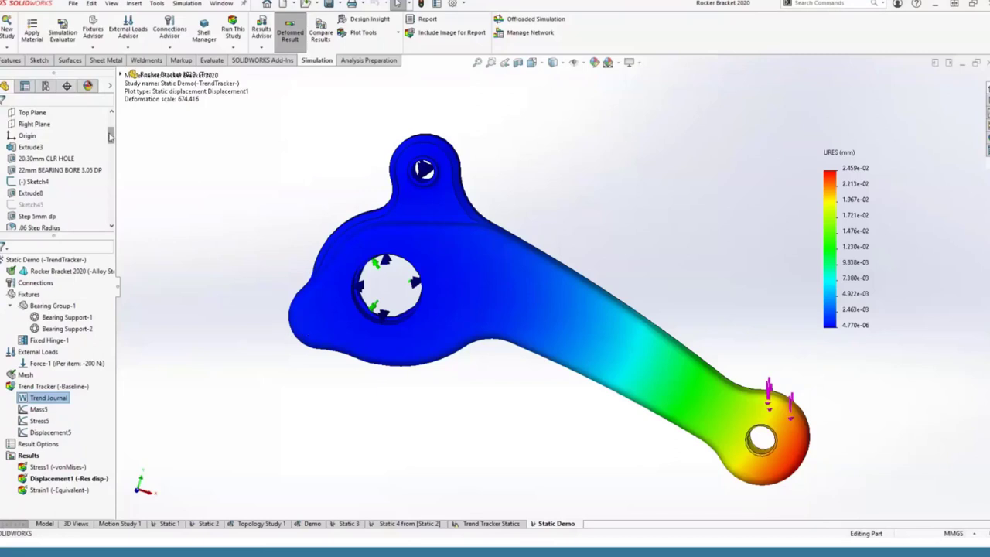
Step: Cut the existing tapered profile sketch through the long arm with an Extruded Cut set to Through All - Both
{"action": "scroll", "coordinate": [110, 135], "scroll_direction": "down", "scroll_amount": 2}
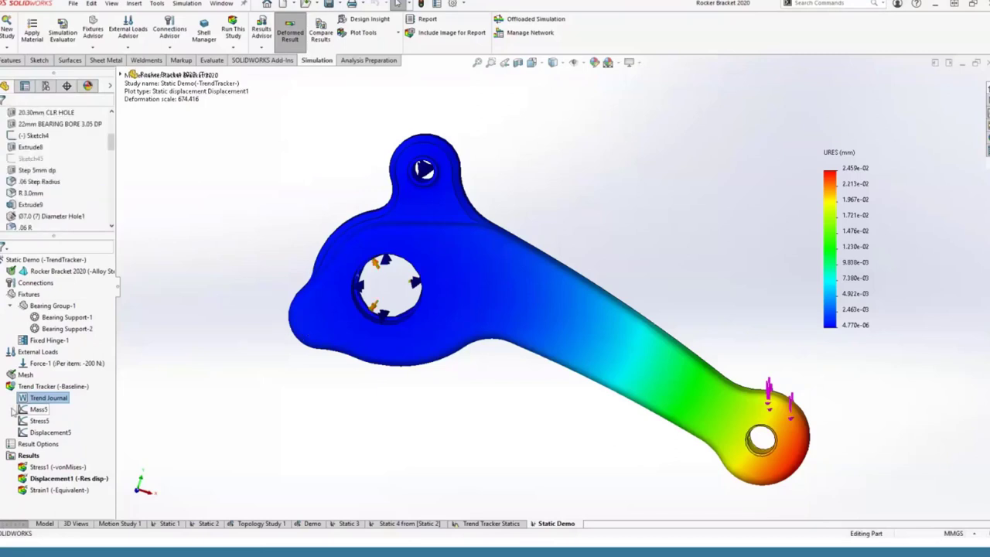
{"action": "left_click", "coordinate": [11, 60]}
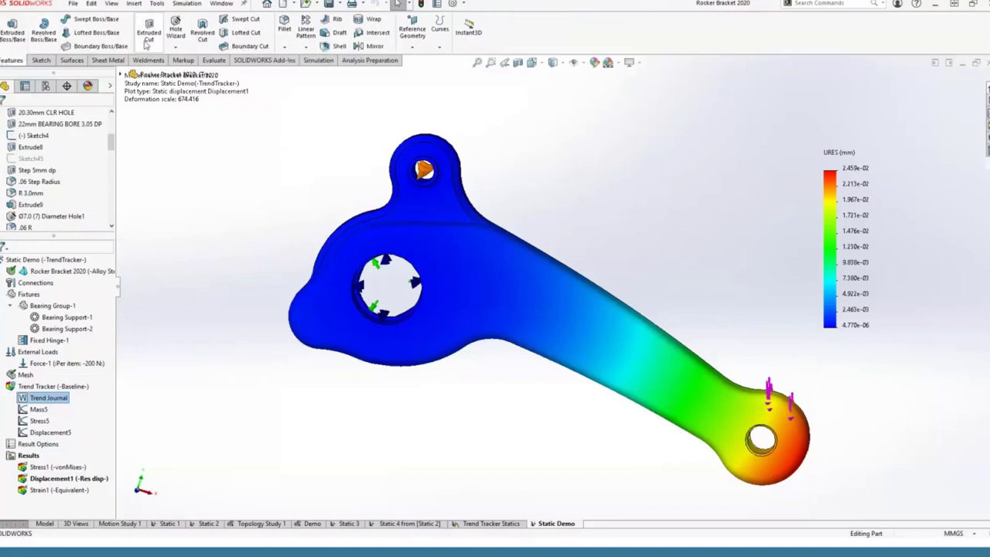
{"action": "left_click", "coordinate": [147, 42]}
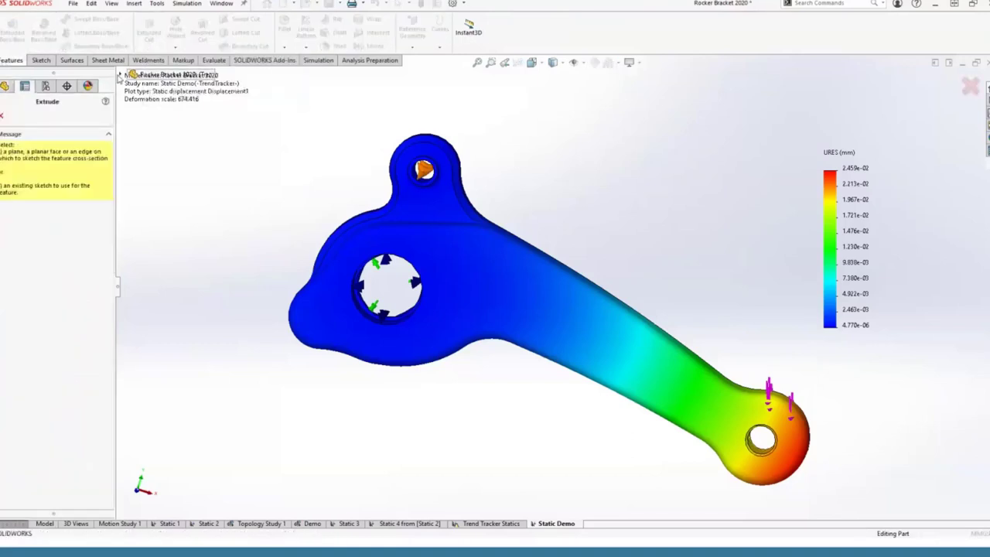
{"action": "left_click", "coordinate": [121, 75]}
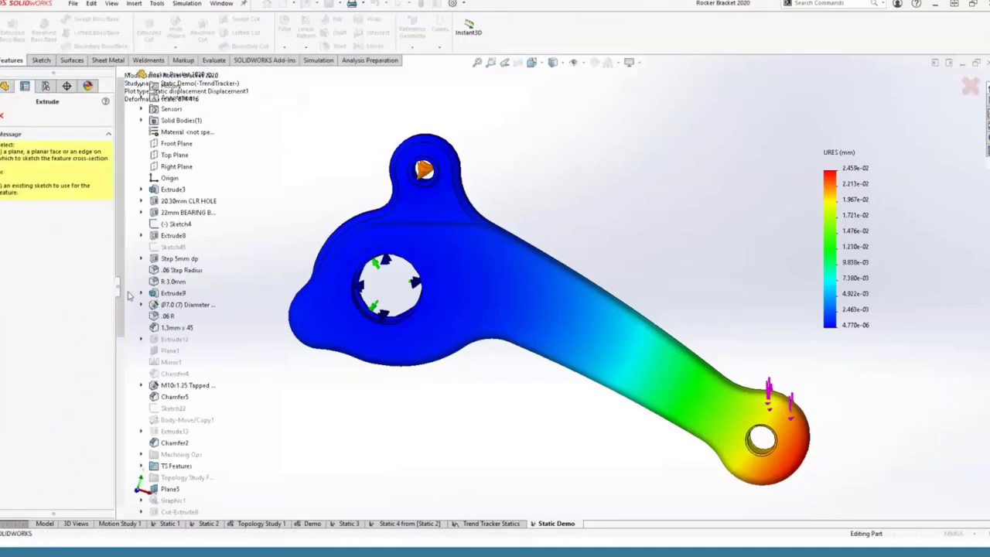
{"action": "scroll", "coordinate": [129, 293], "scroll_direction": "down", "scroll_amount": 8}
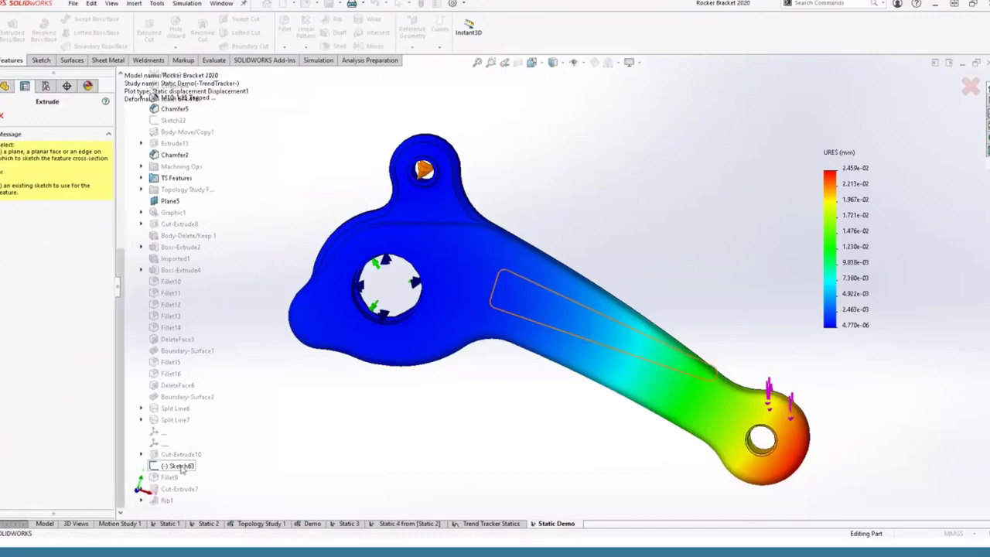
{"action": "left_click", "coordinate": [181, 465]}
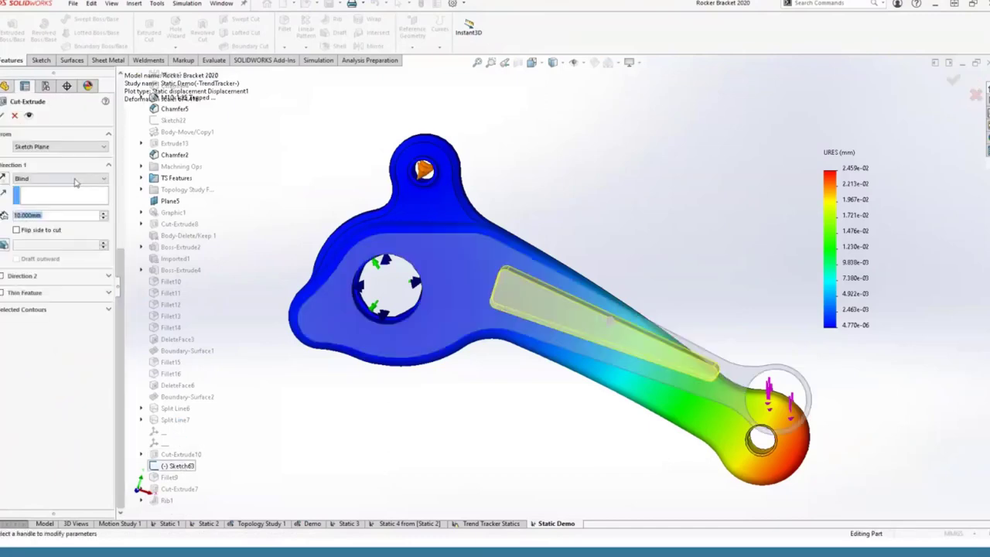
{"action": "left_click", "coordinate": [76, 180]}
{"action": "left_click", "coordinate": [46, 202]}
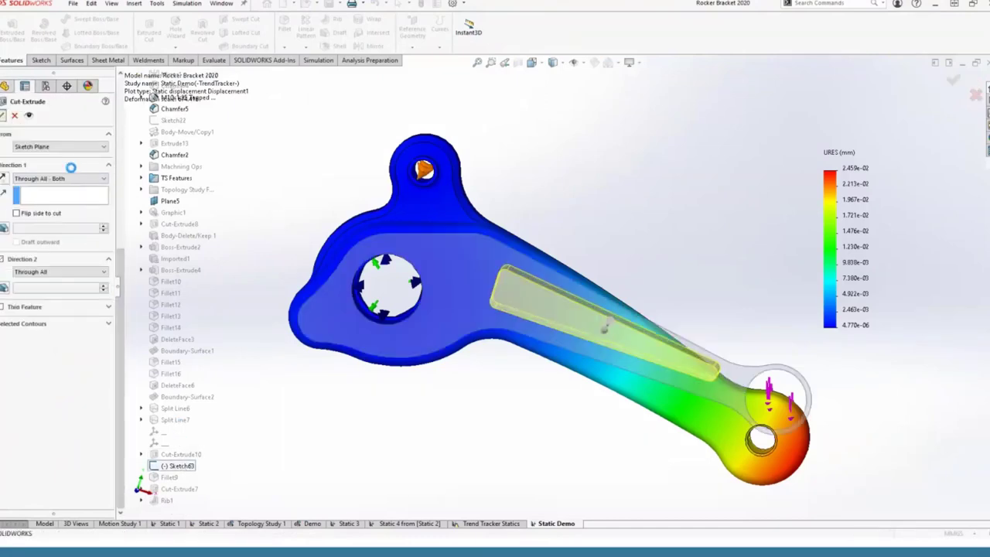
{"action": "left_click", "coordinate": [3, 115]}
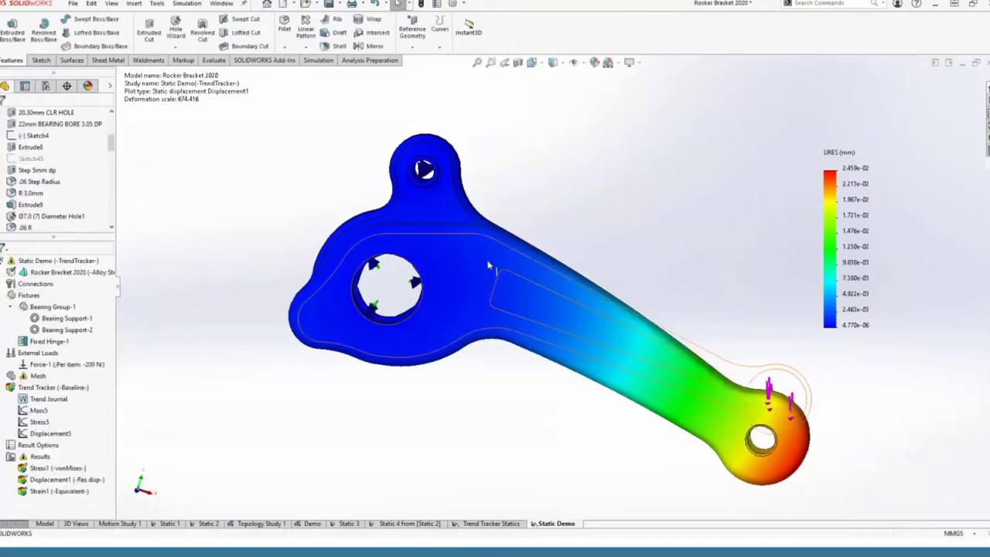
Step: Rerun the Static Demo study on the slotted bracket as a new Trend Tracker iteration and display its displacement plot
{"action": "left_click", "coordinate": [317, 60]}
{"action": "left_click", "coordinate": [232, 32]}
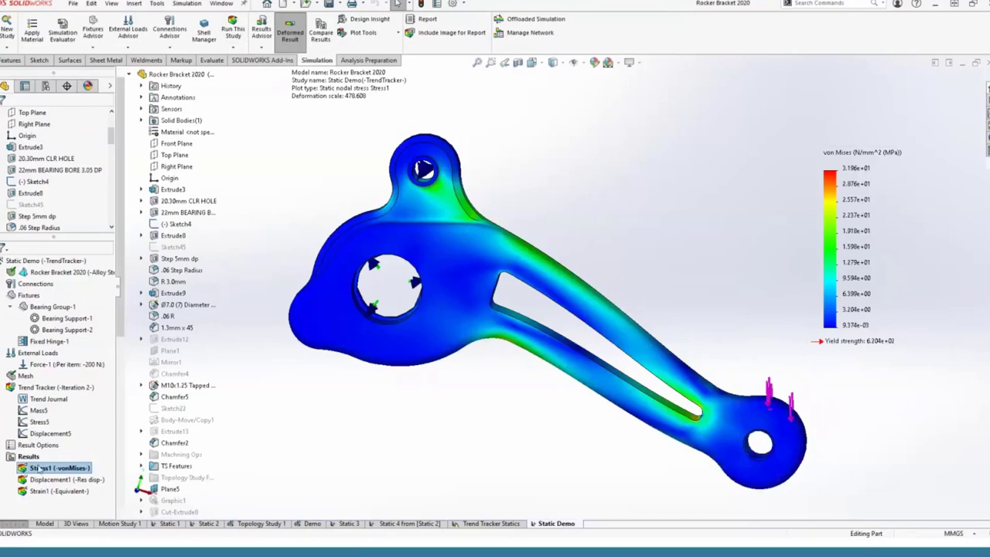
{"action": "left_click", "coordinate": [75, 490]}
{"action": "double_click", "coordinate": [75, 479]}
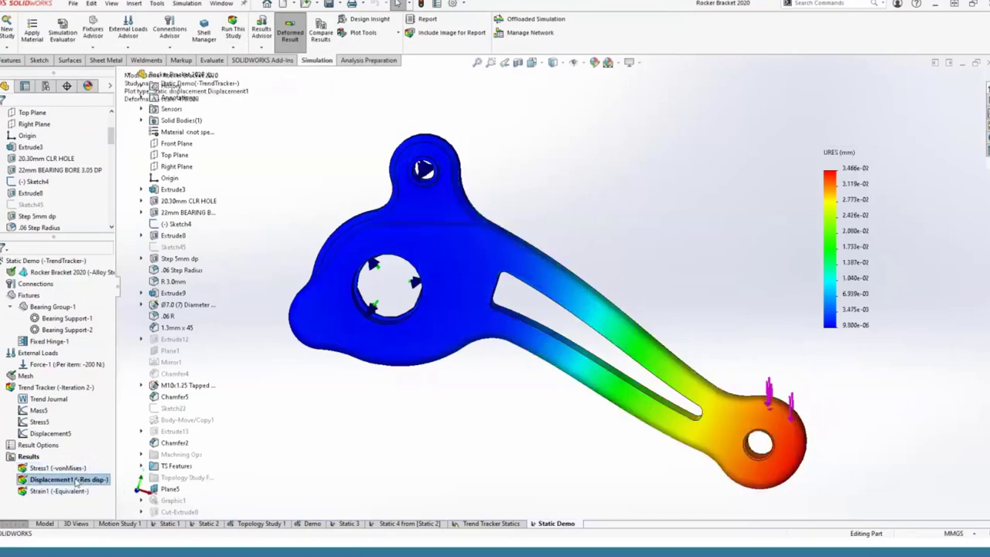
Step: Compare the baseline and Iteration 2 tables in the Trend Journal, and close the document
{"action": "left_click", "coordinate": [42, 399]}
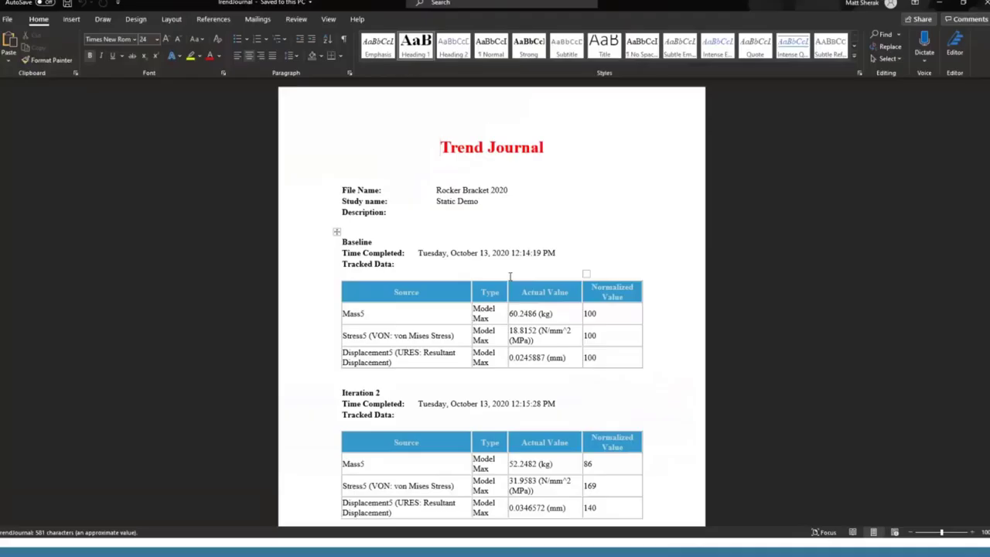
{"action": "scroll", "coordinate": [340, 309], "scroll_direction": "down", "scroll_amount": 1}
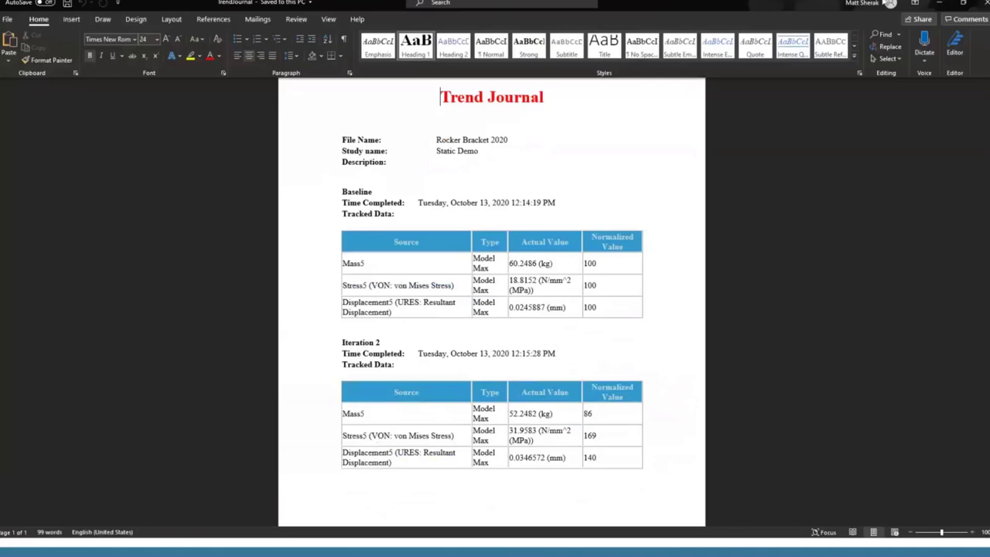
{"action": "left_click", "coordinate": [984, 3]}
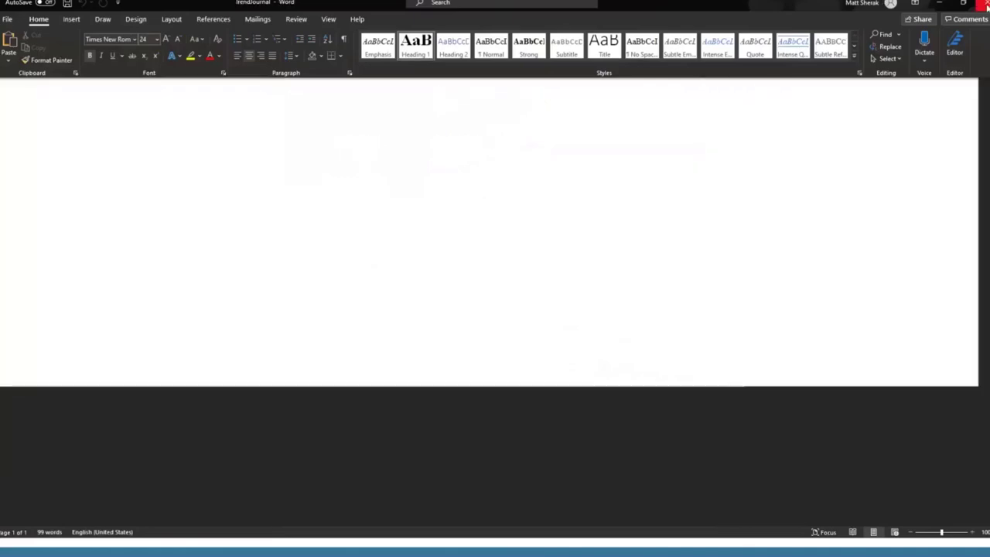
Step: Examine the Trend Tracker graphs for mass, von Mises stress and displacement across the iterations
{"action": "double_click", "coordinate": [37, 412]}
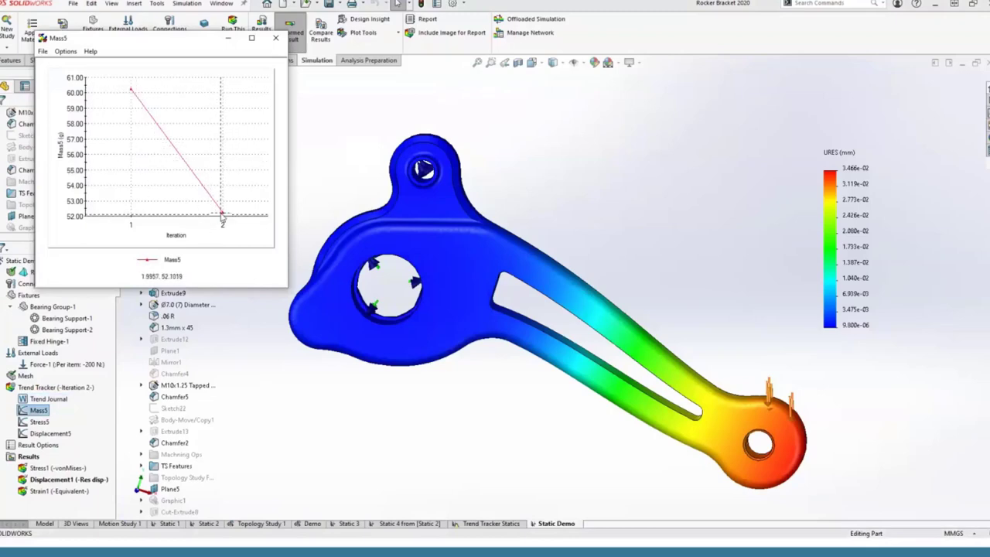
{"action": "left_click", "coordinate": [276, 38]}
{"action": "double_click", "coordinate": [39, 421]}
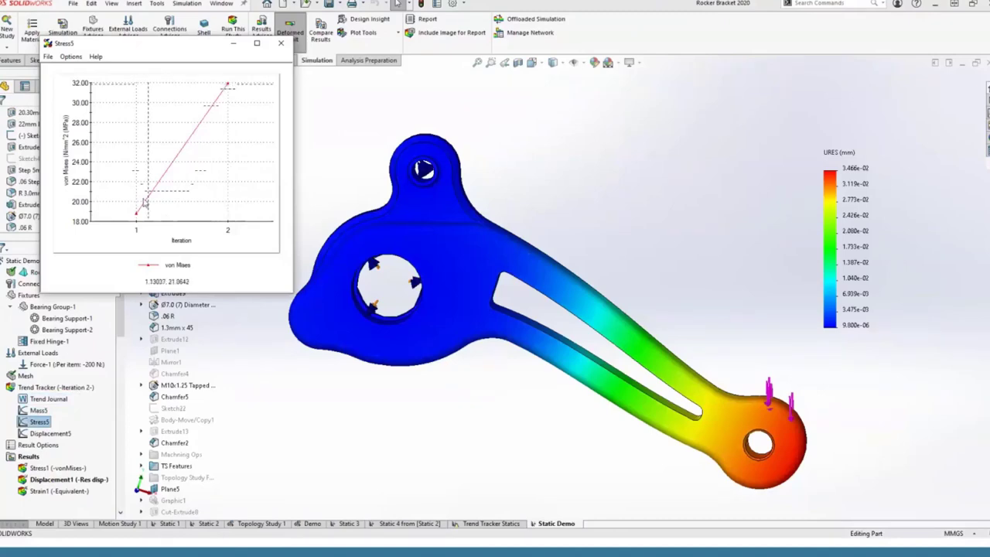
{"action": "left_click", "coordinate": [281, 42]}
{"action": "double_click", "coordinate": [50, 433]}
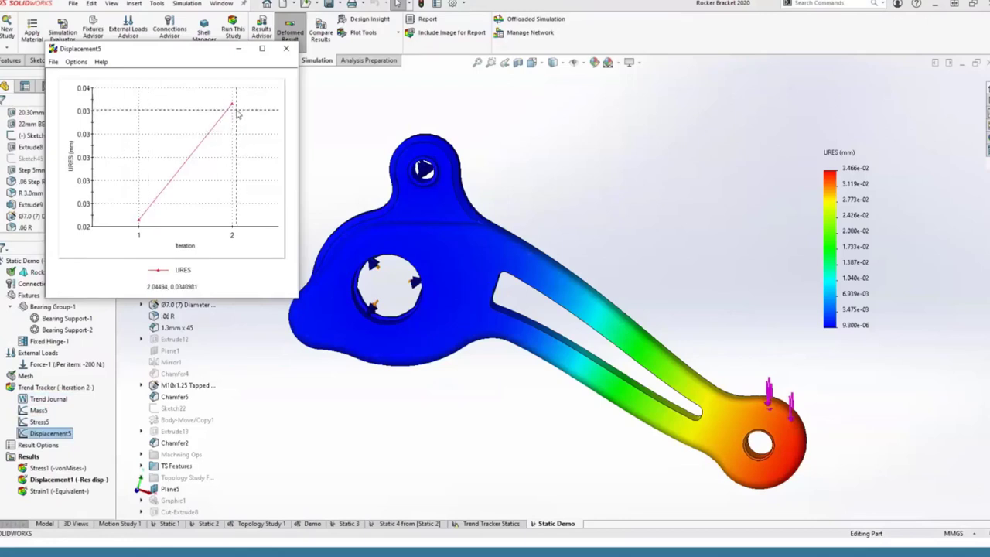
{"action": "left_click", "coordinate": [286, 50]}
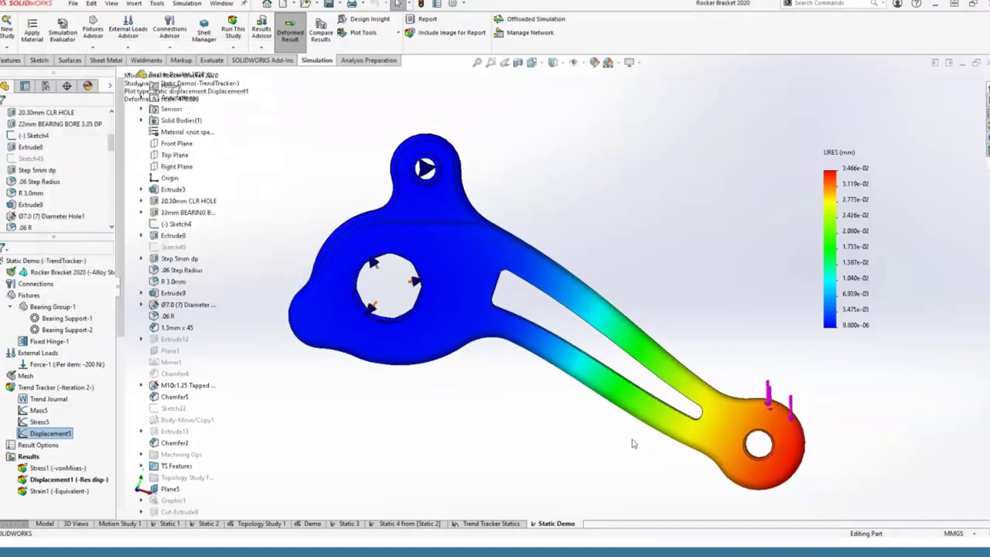
Step: Start a sketch on the arm's front face and draw a closed vertical strip about 4 mm wide across the slot's wider portion
{"action": "left_click", "coordinate": [14, 61]}
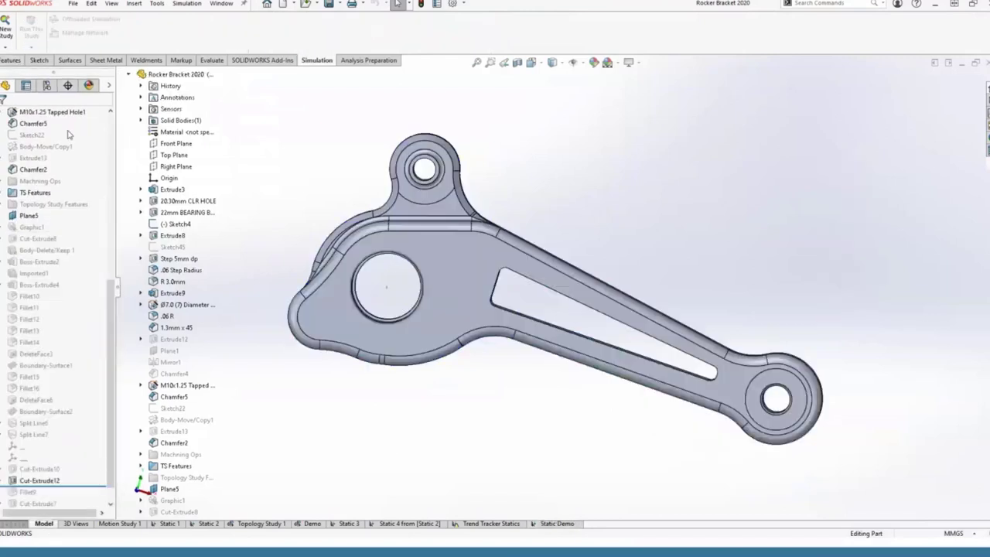
{"action": "left_click", "coordinate": [10, 60]}
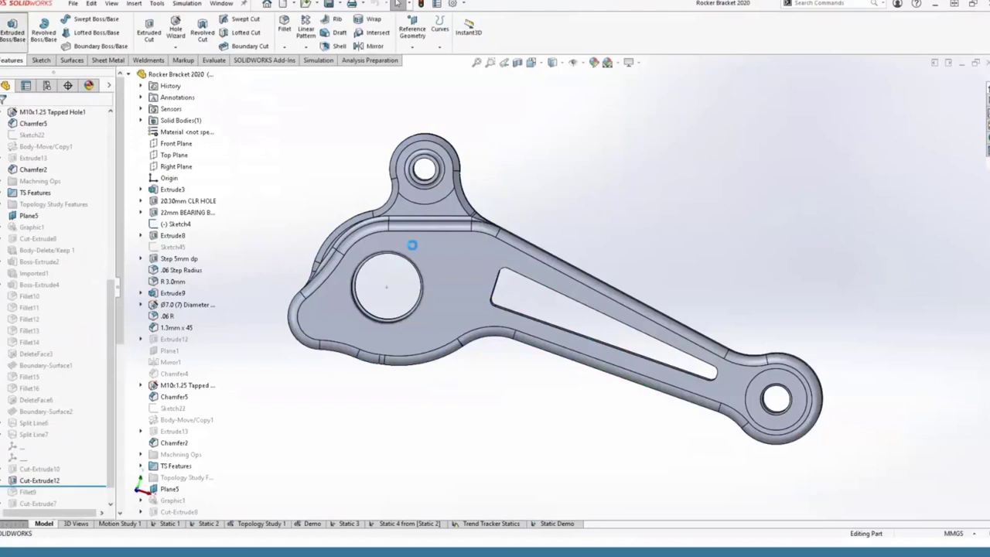
{"action": "left_click", "coordinate": [474, 283]}
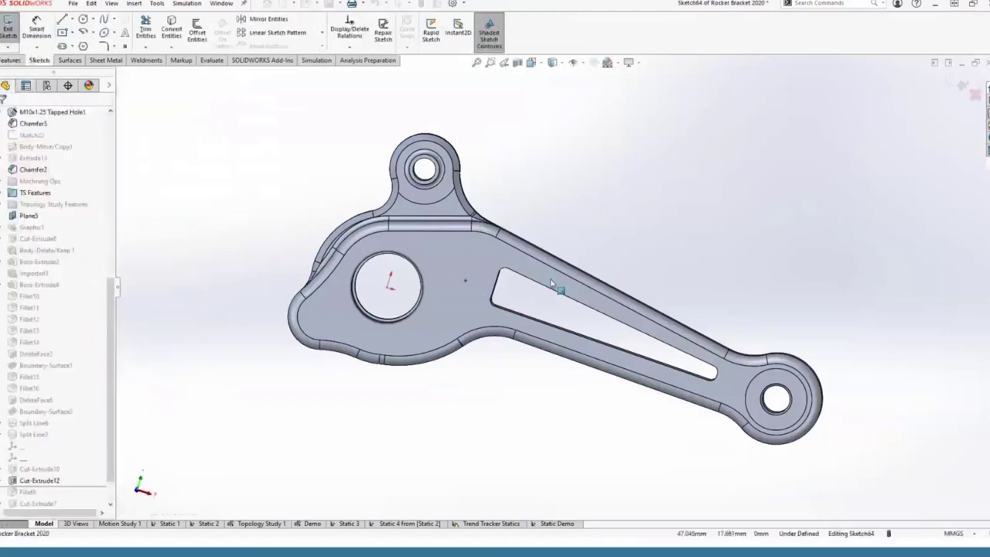
{"action": "key", "text": "l"}
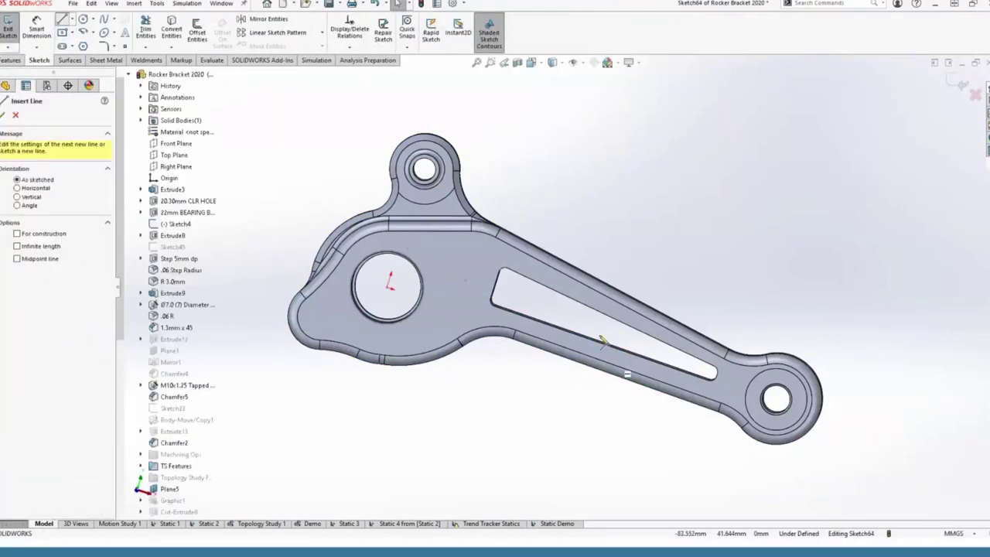
{"action": "scroll", "coordinate": [606, 343], "scroll_direction": "down", "scroll_amount": 3}
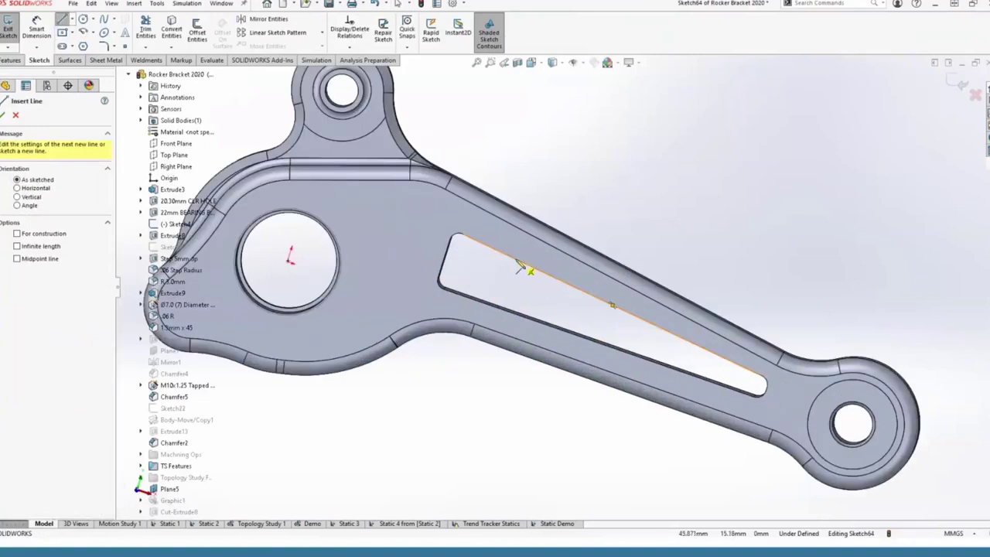
{"action": "left_click", "coordinate": [515, 261]}
{"action": "left_click", "coordinate": [514, 316]}
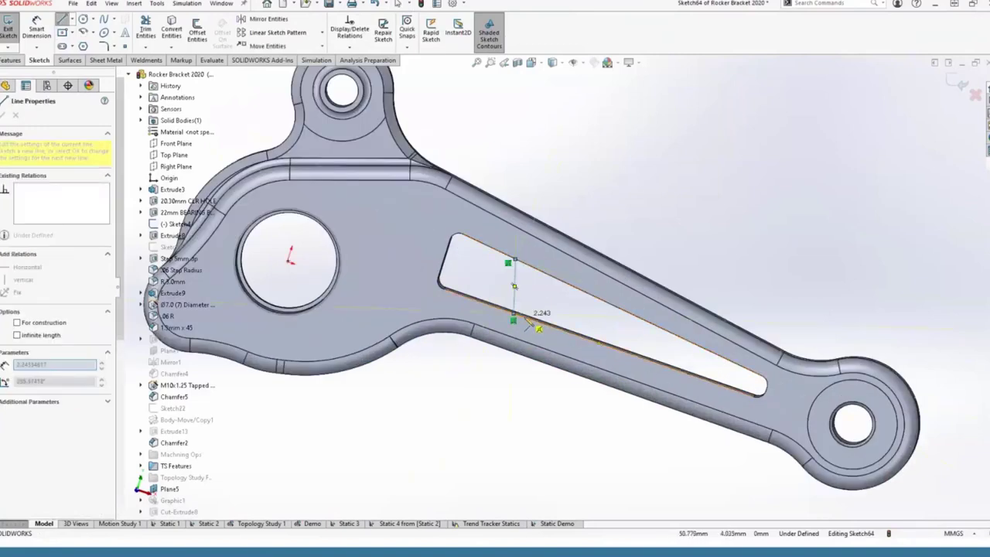
{"action": "left_click", "coordinate": [530, 326]}
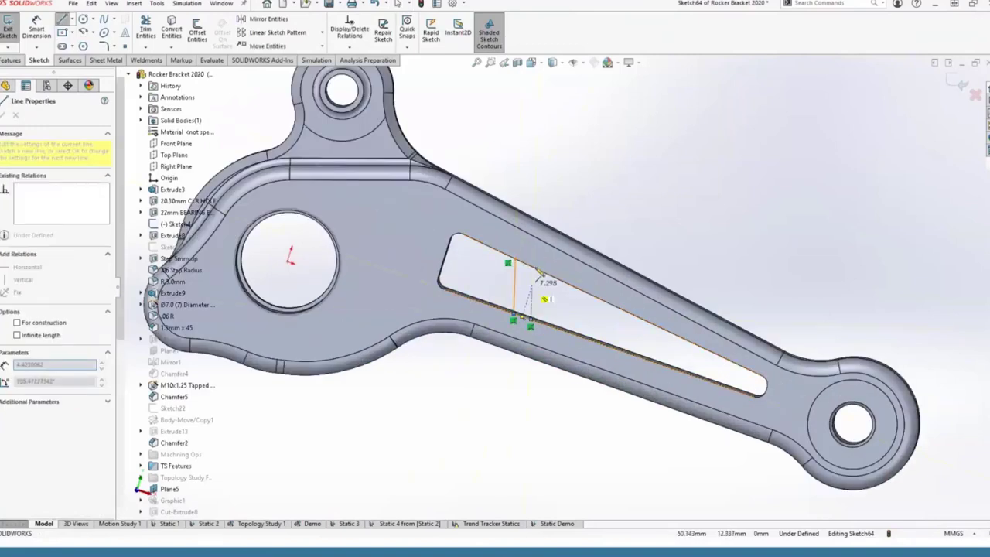
{"action": "left_click", "coordinate": [532, 268]}
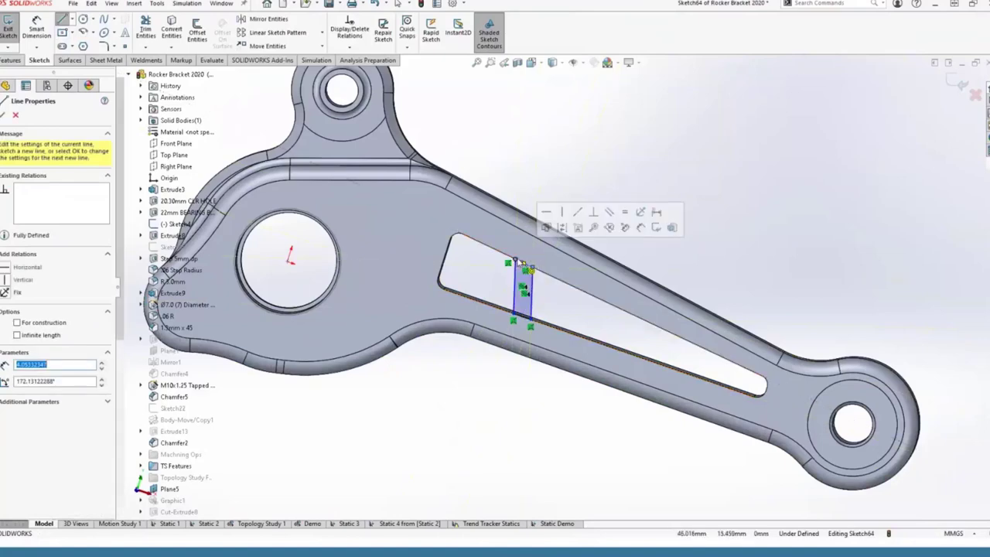
Step: Sketch a second closed strip, slanted, between the slot's long edges near its narrow end
{"action": "left_click", "coordinate": [659, 330]}
{"action": "left_click", "coordinate": [637, 361]}
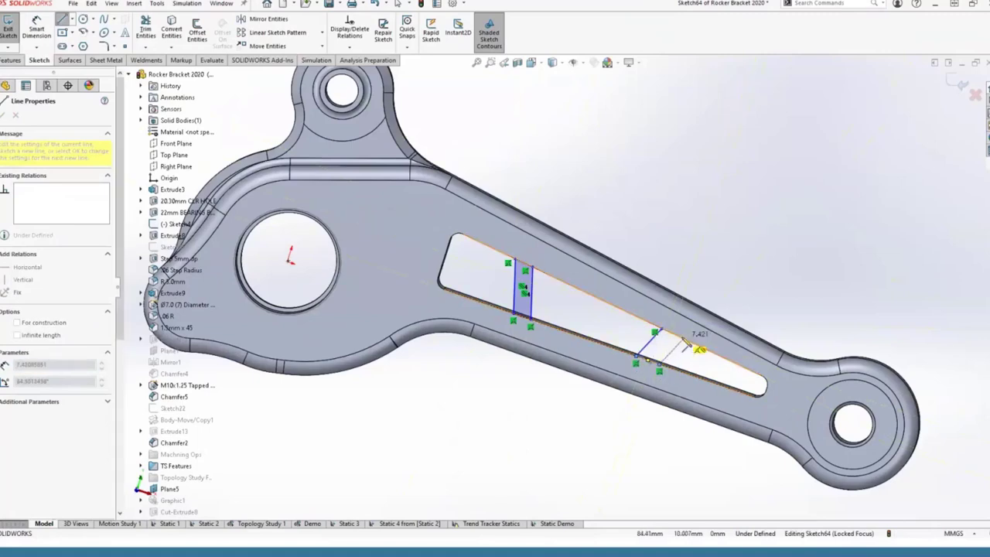
{"action": "left_click", "coordinate": [659, 338]}
{"action": "left_click", "coordinate": [674, 328]}
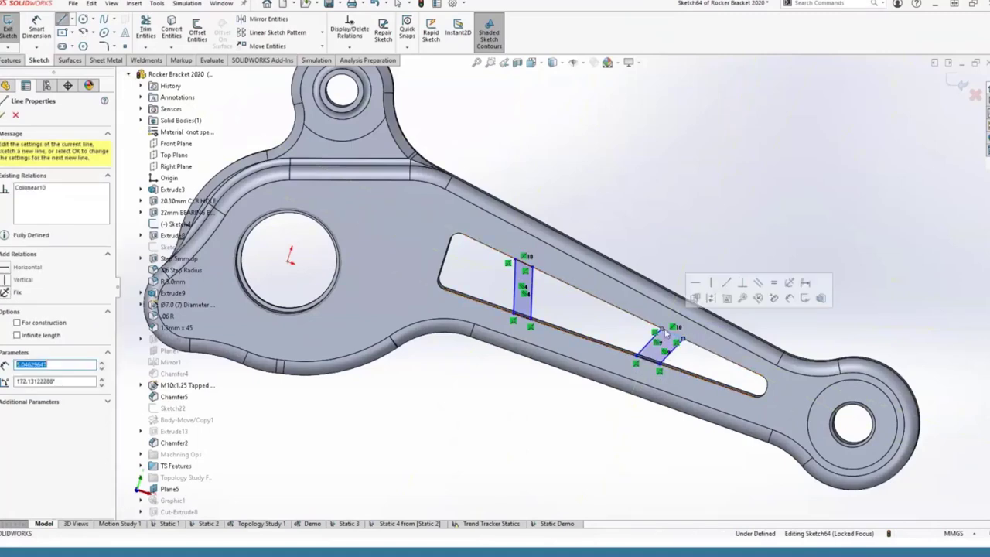
Step: Extrude both strips as a boss Up To Surface, ending at the bracket's back face, with Merge result enabled
{"action": "left_click", "coordinate": [16, 60]}
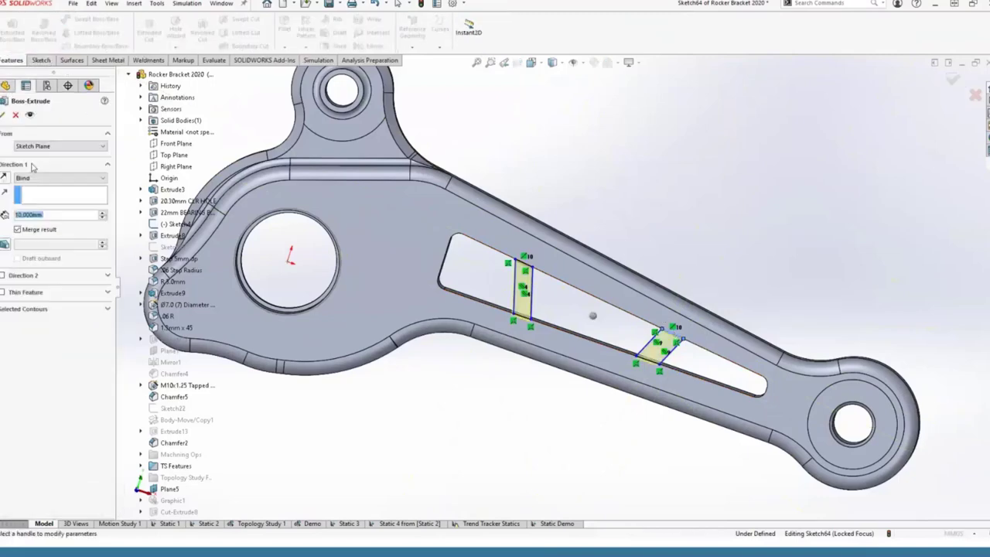
{"action": "left_click", "coordinate": [59, 178]}
{"action": "left_click", "coordinate": [35, 207]}
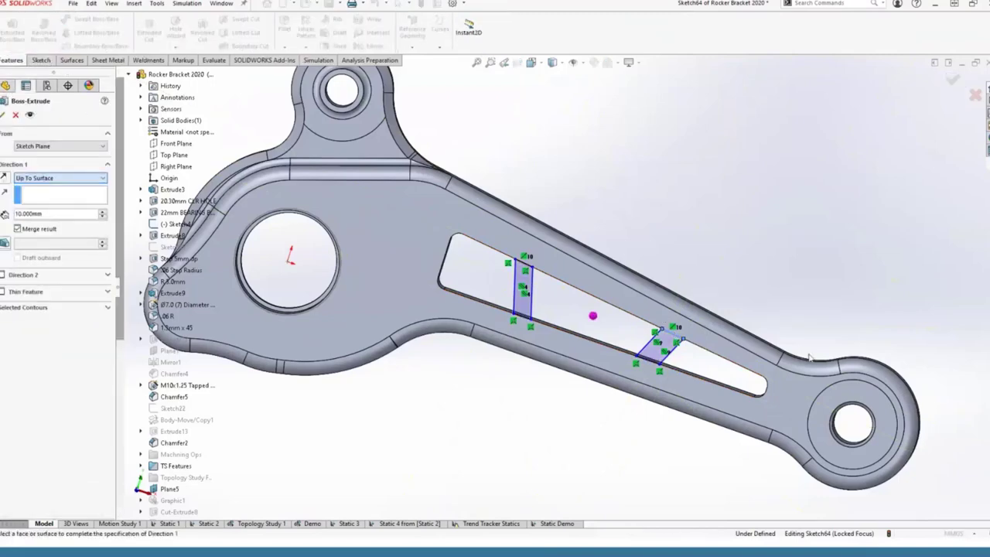
{"action": "middle_click_drag", "start_coordinate": [809, 356], "coordinate": [625, 210]}
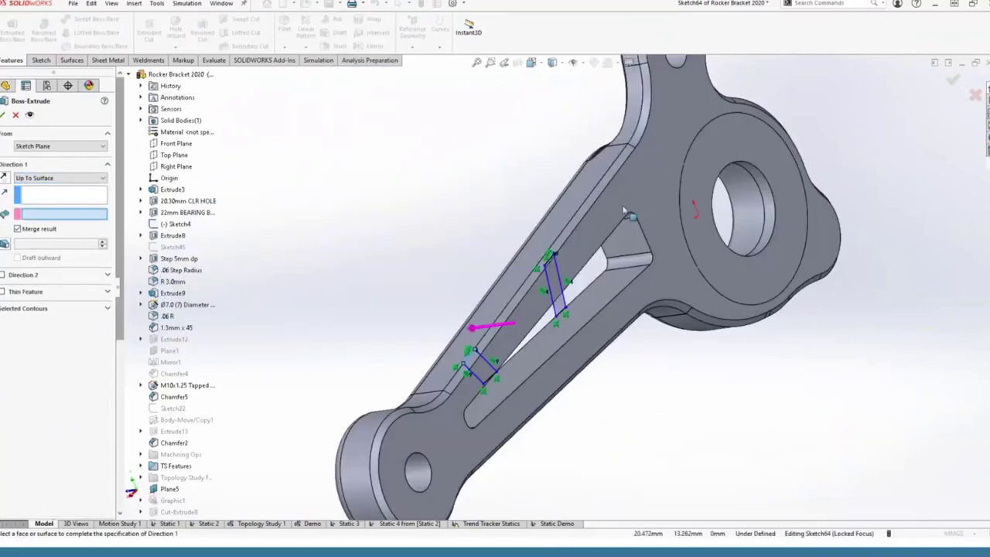
{"action": "left_click", "coordinate": [624, 210]}
{"action": "key", "text": "Return"}
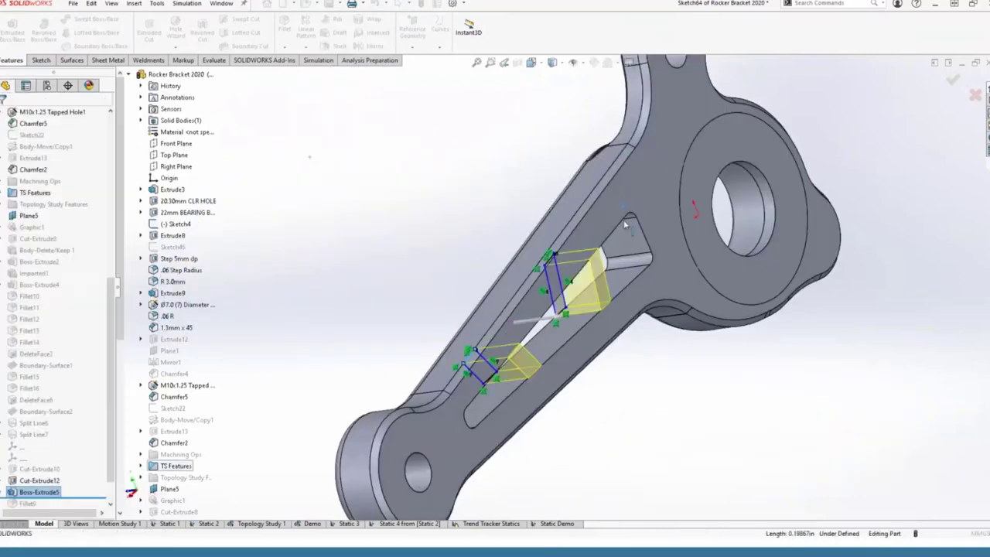
{"action": "middle_click_drag", "start_coordinate": [628, 224], "coordinate": [752, 335]}
{"action": "scroll", "coordinate": [753, 335], "scroll_direction": "down", "scroll_amount": 3}
{"action": "scroll", "coordinate": [561, 282], "scroll_direction": "up", "scroll_amount": 2}
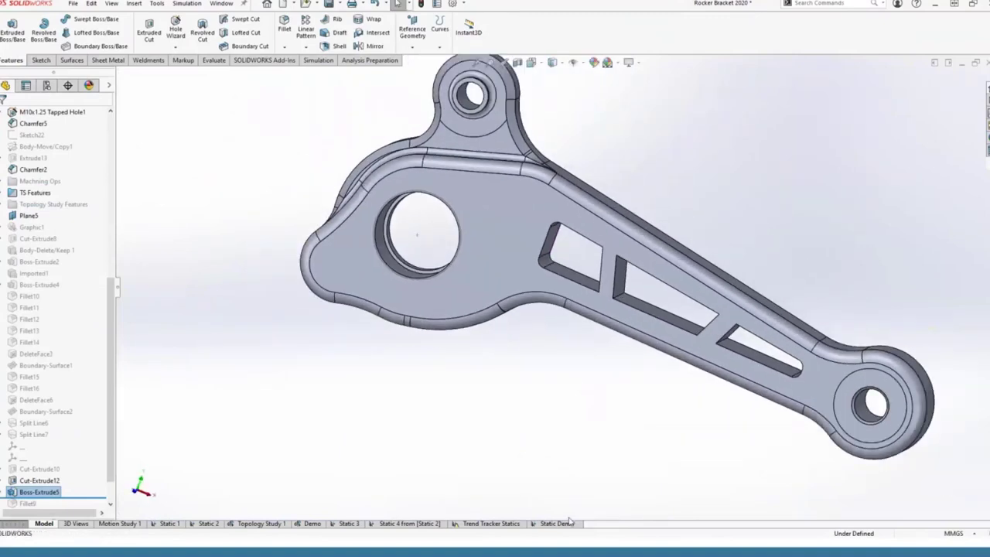
Step: Rerun the Static Demo study on the ribbed bracket as a new Trend Tracker iteration and display its von Mises stress plot
{"action": "left_click", "coordinate": [562, 523]}
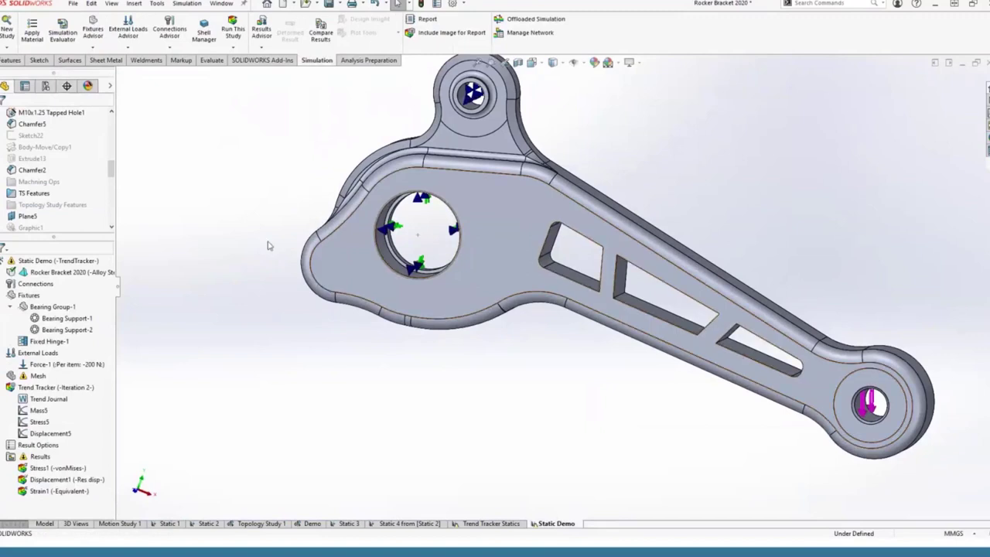
{"action": "left_click", "coordinate": [232, 31]}
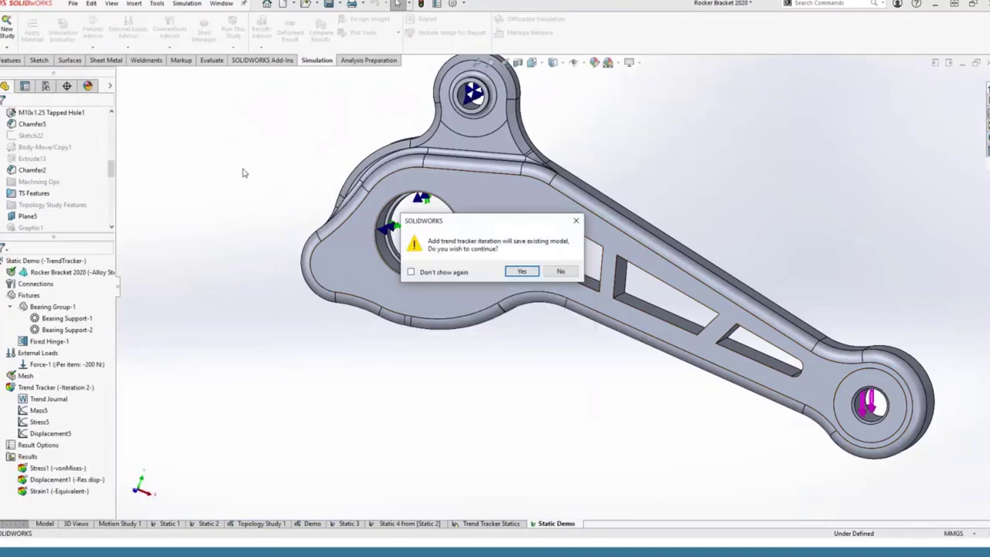
{"action": "key", "text": "Return"}
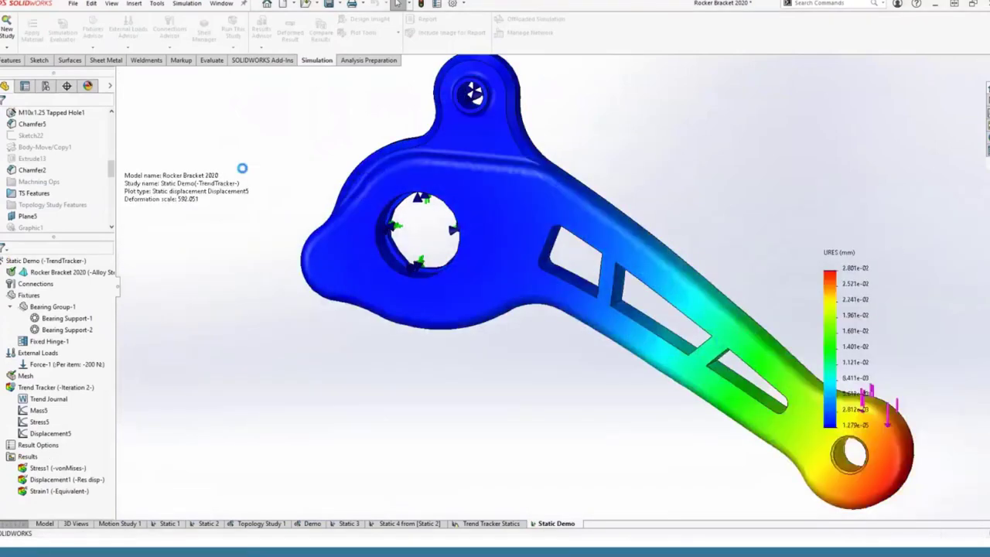
{"action": "double_click", "coordinate": [59, 467]}
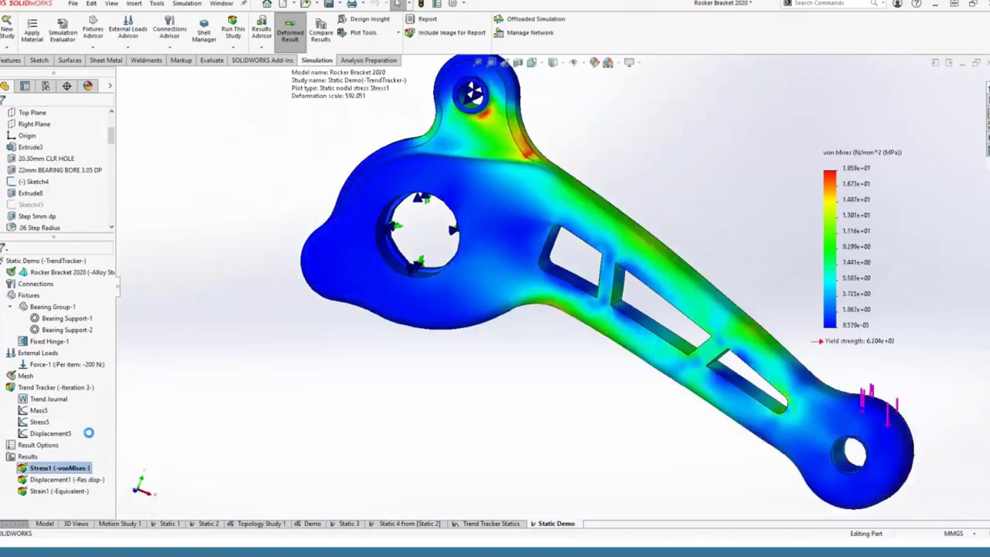
Step: Examine the Trend Tracker graphs of mass, stress and displacement for the third iteration, and close the displacement graph
{"action": "double_click", "coordinate": [40, 411]}
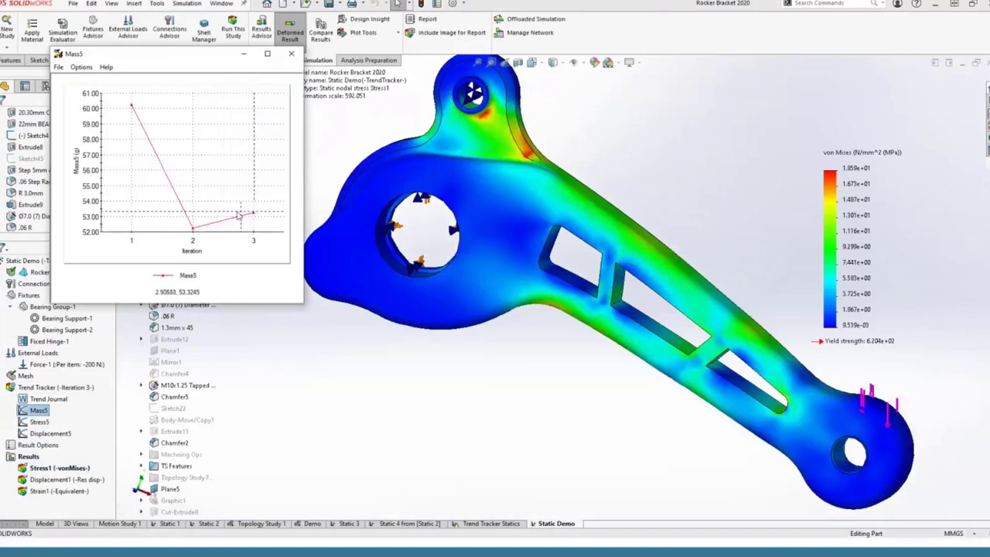
{"action": "double_click", "coordinate": [39, 421]}
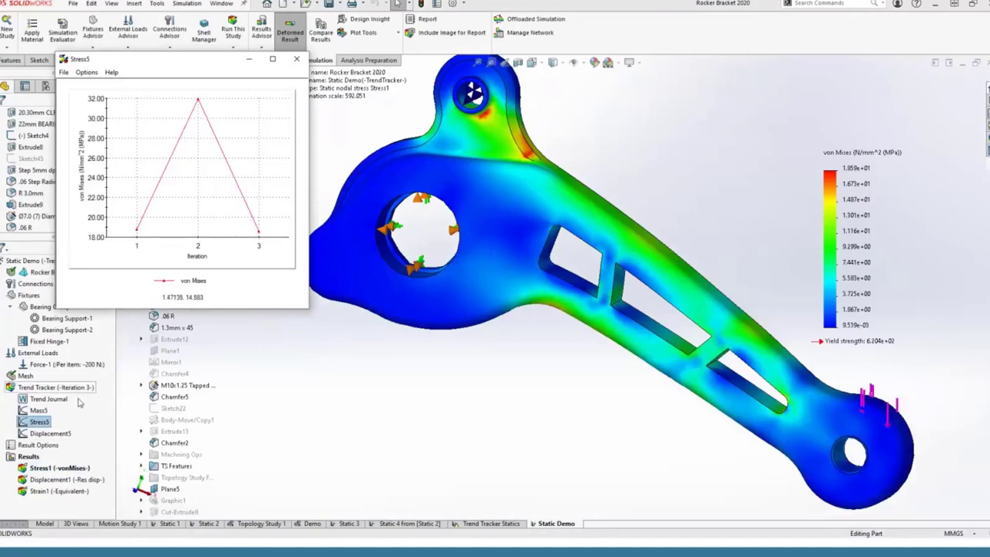
{"action": "double_click", "coordinate": [54, 434]}
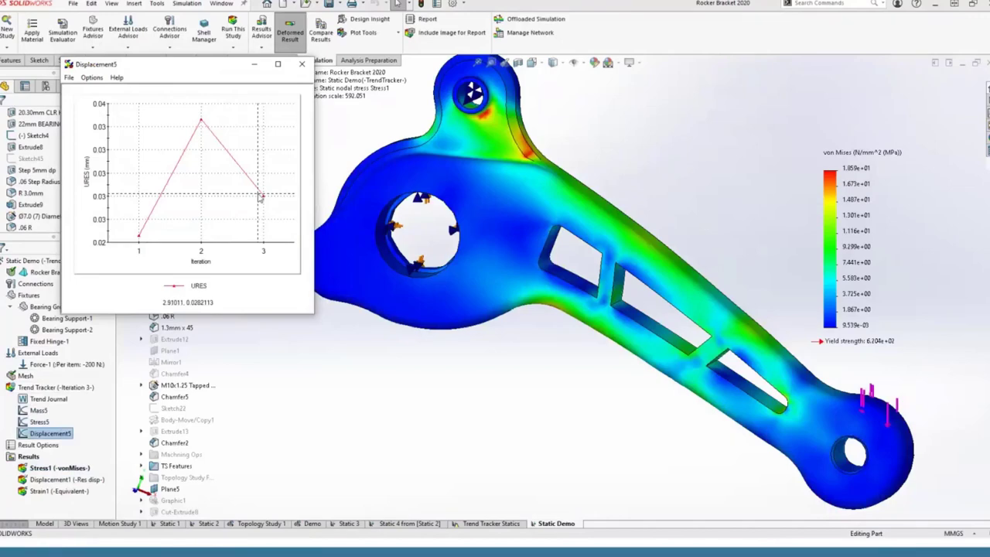
{"action": "left_click", "coordinate": [302, 63]}
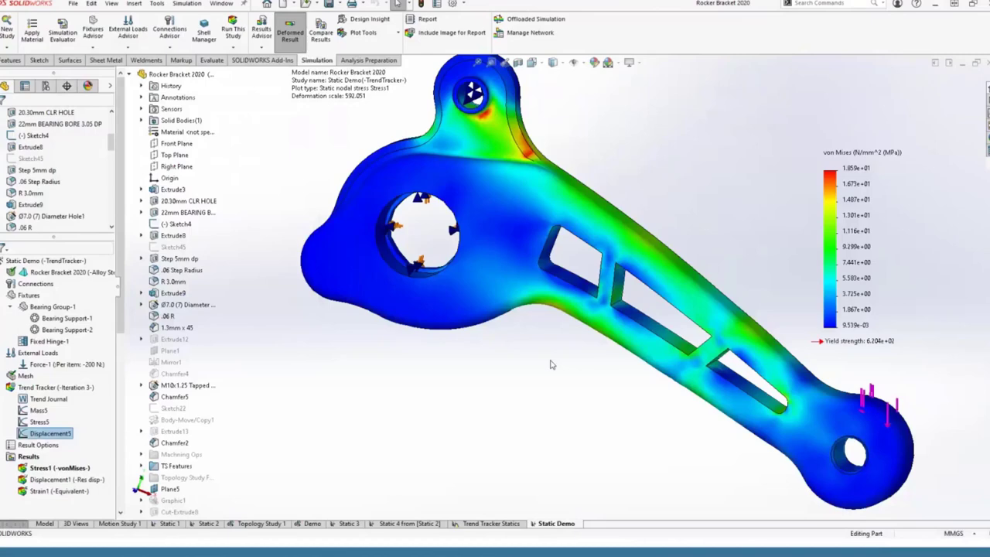
Step: Review the Iteration 3 table in the Trend Journal and close the document
{"action": "middle_click_drag", "start_coordinate": [552, 364], "coordinate": [532, 420], "text": "ctrl"}
{"action": "double_click", "coordinate": [48, 398]}
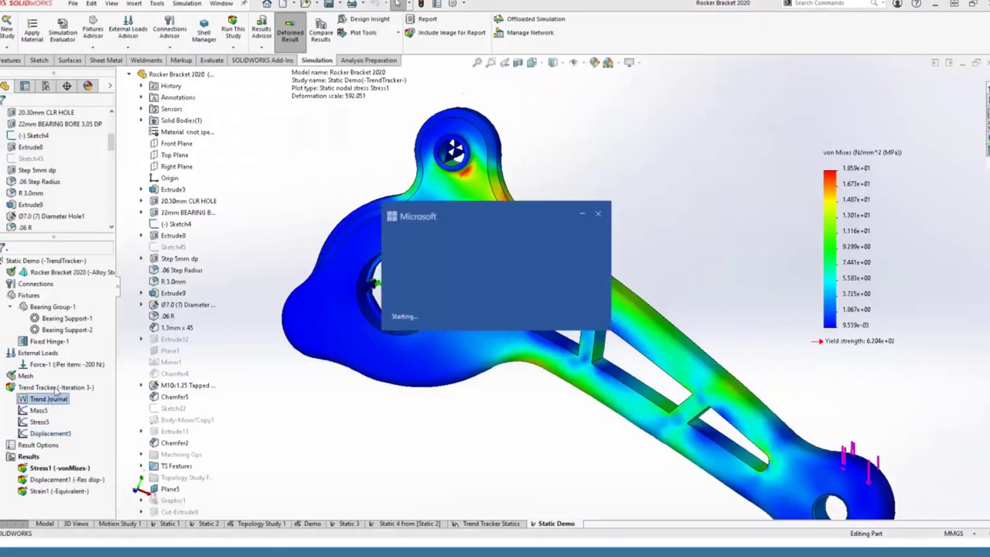
{"action": "scroll", "coordinate": [667, 310], "scroll_direction": "down", "scroll_amount": 10}
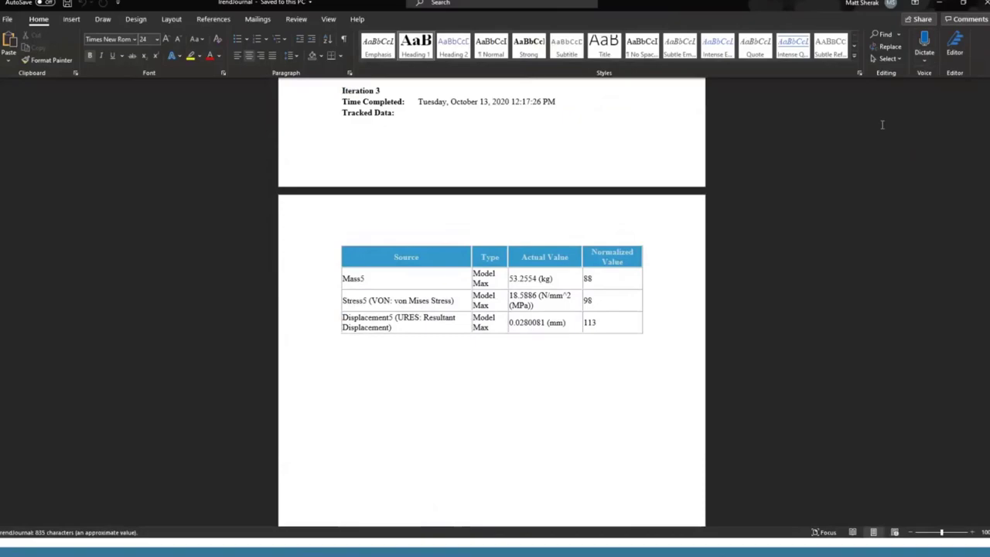
{"action": "left_click", "coordinate": [982, 3]}
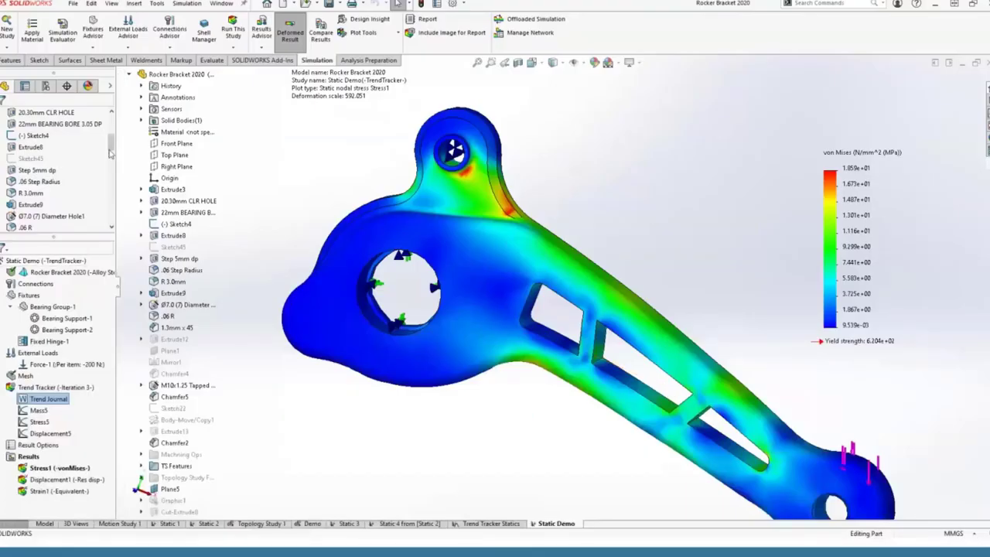
Step: Roll the model back to before Cut-Extrude12 and hide the von Mises stress plot to show the solid-arm bracket
{"action": "left_click_drag", "start_coordinate": [111, 153], "coordinate": [110, 220]}
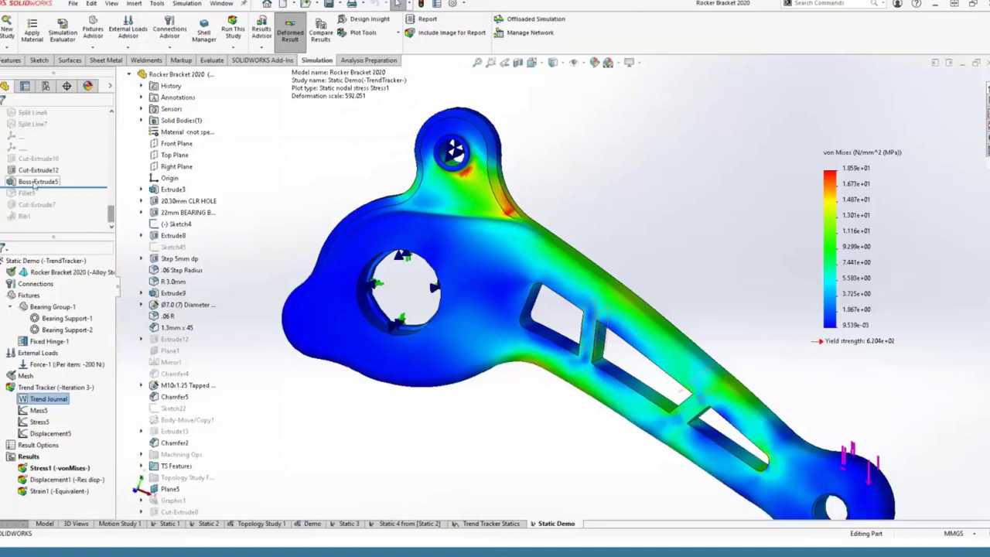
{"action": "left_click_drag", "start_coordinate": [48, 187], "coordinate": [54, 165]}
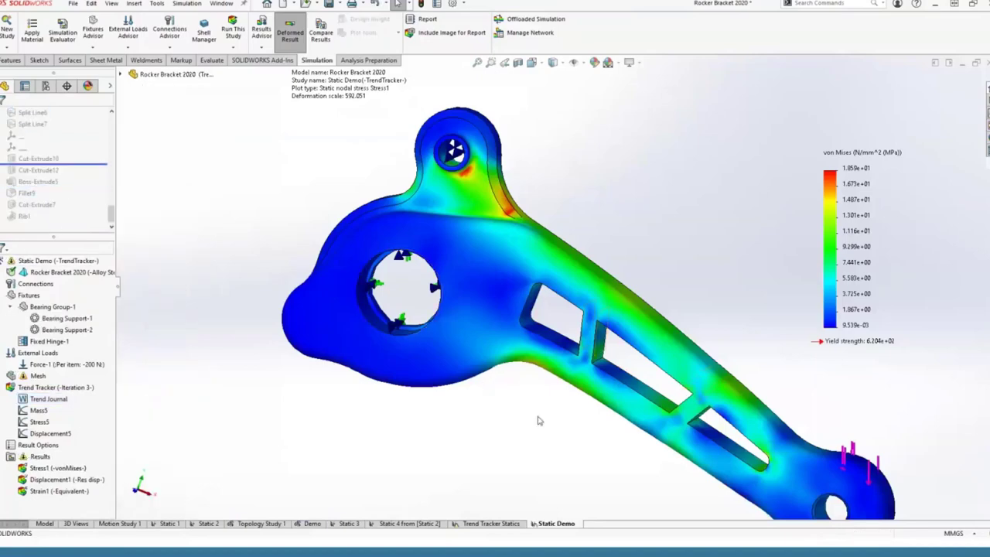
{"action": "right_click", "coordinate": [42, 467]}
{"action": "left_click", "coordinate": [72, 390]}
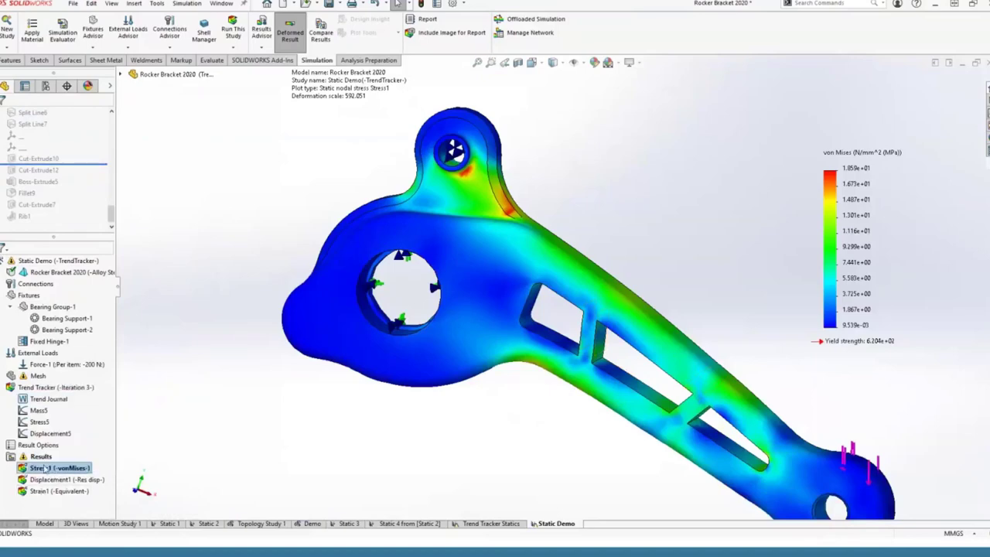
{"action": "right_click", "coordinate": [44, 468]}
{"action": "left_click", "coordinate": [65, 235]}
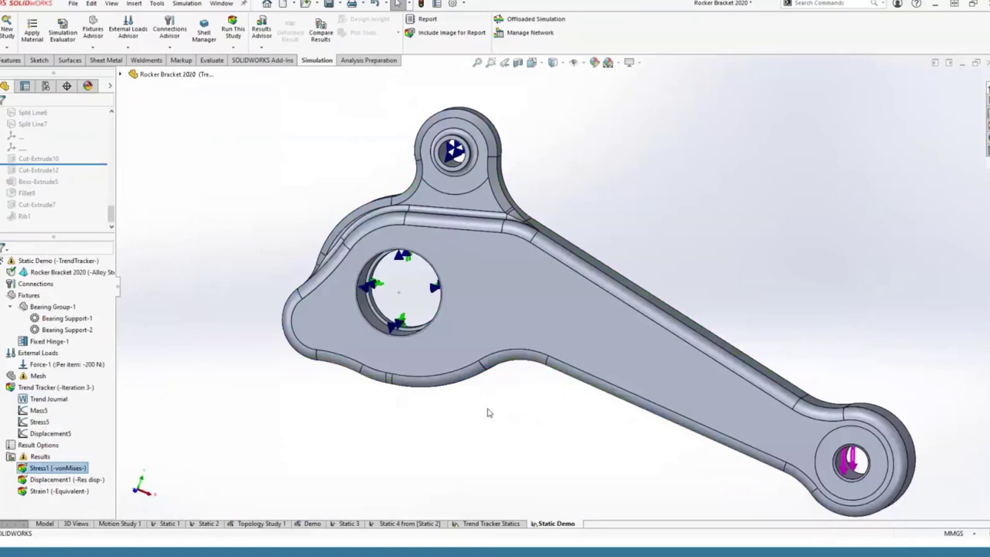
Step: Switch to the PowerPoint slide show with the Trend Tracker slide
{"action": "key", "text": "alt+Tab"}
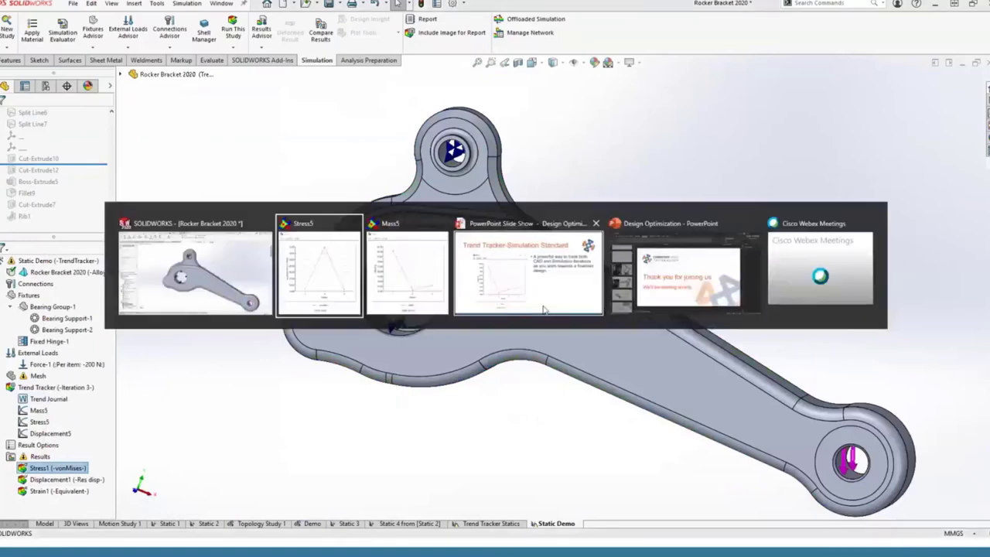
{"action": "left_click", "coordinate": [504, 290]}
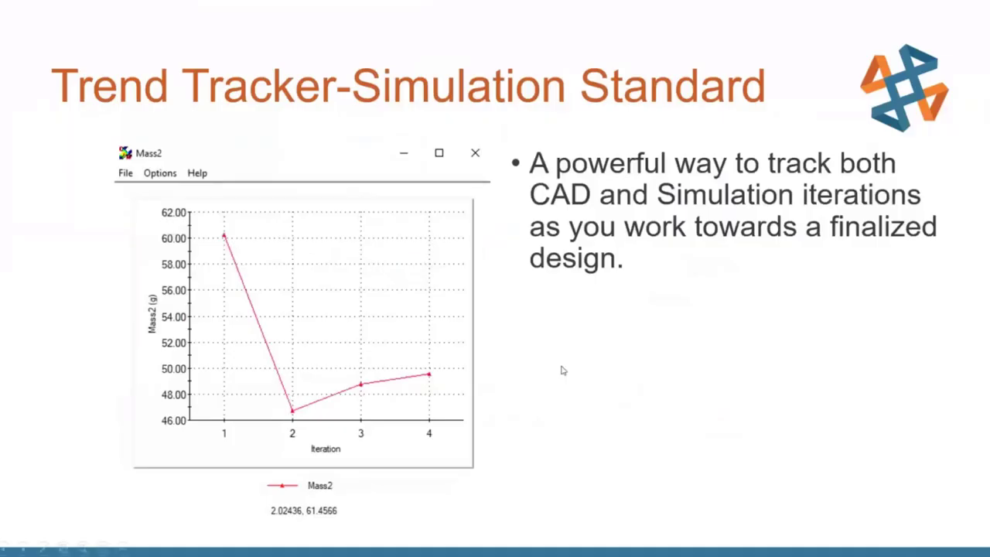
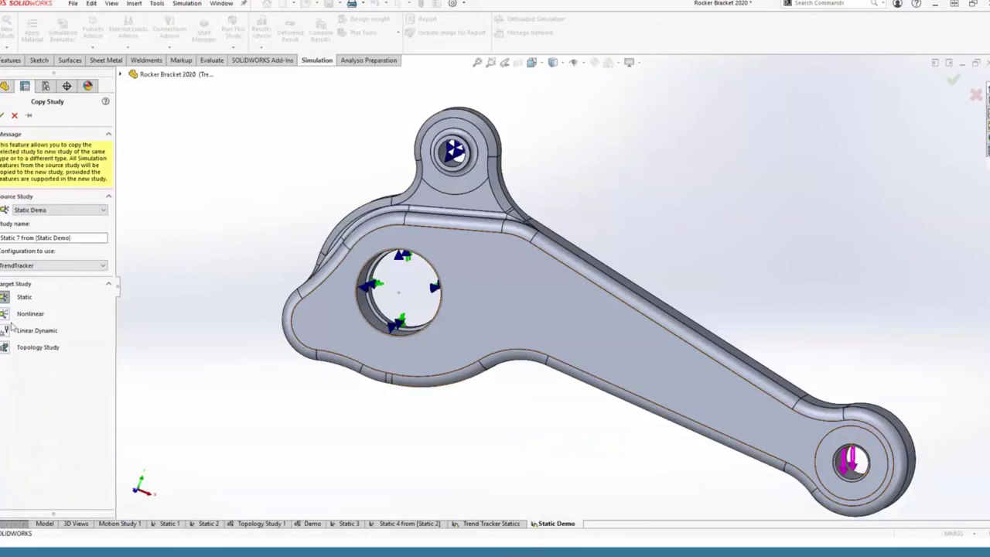
Step: Copy the Static Demo study into a topology study named "Topology Demo" using the TrendTracker configuration
{"action": "left_click", "coordinate": [6, 347]}
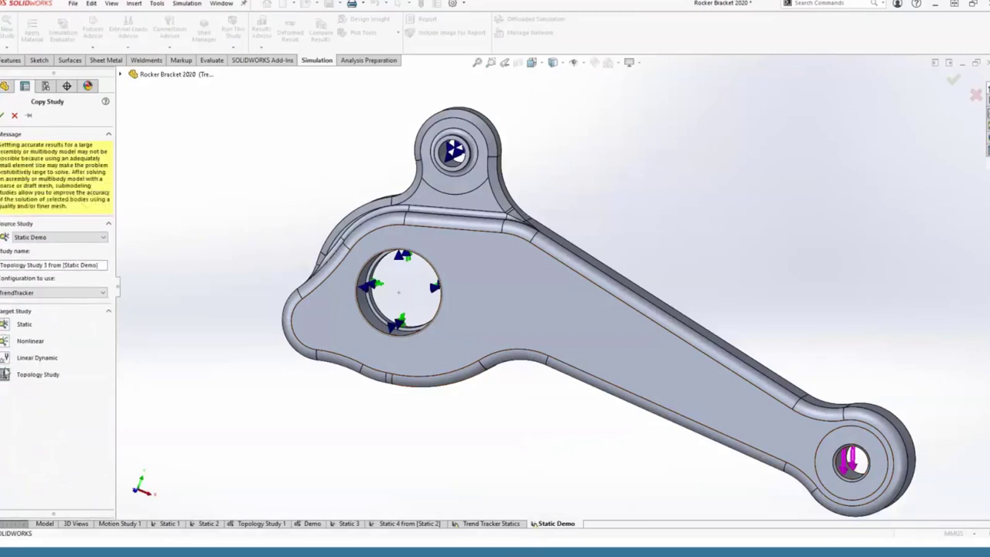
{"action": "left_click_drag", "start_coordinate": [103, 264], "coordinate": [2, 265]}
{"action": "type", "text": "Topo"}
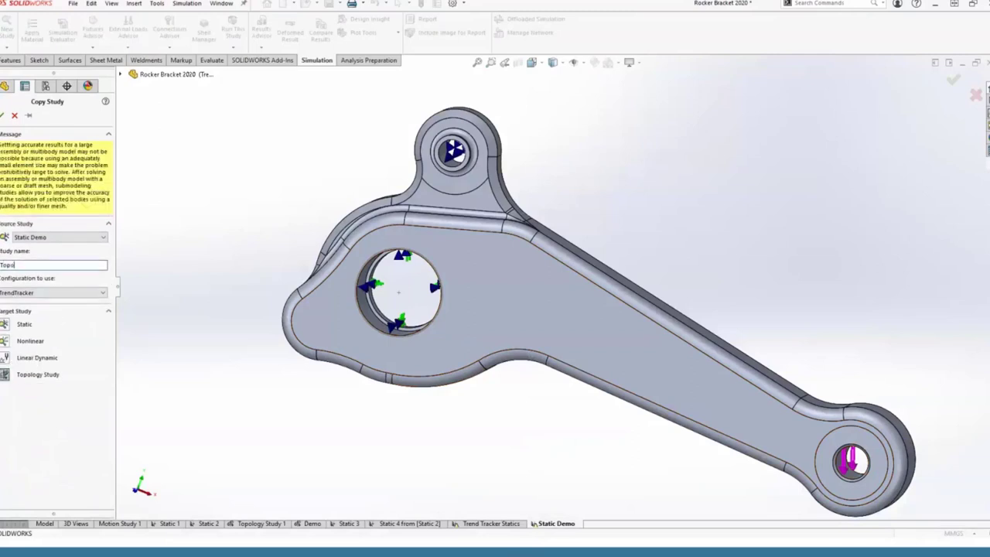
{"action": "type", "text": "logy Demo"}
{"action": "left_click", "coordinate": [2, 114]}
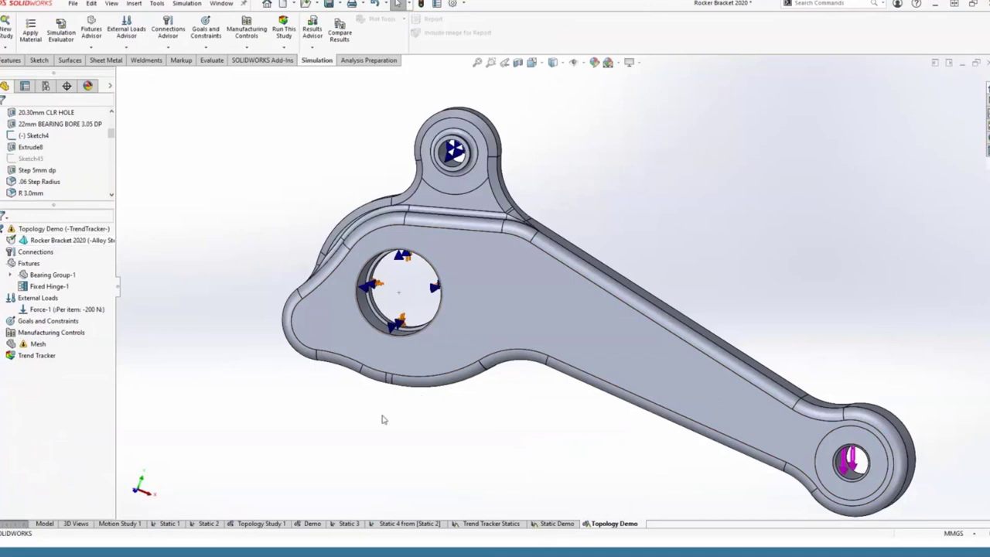
Step: Add a Best Stiffness to Weight ratio goal with a mass constraint that reduces mass by 70 percent
{"action": "right_click", "coordinate": [43, 323]}
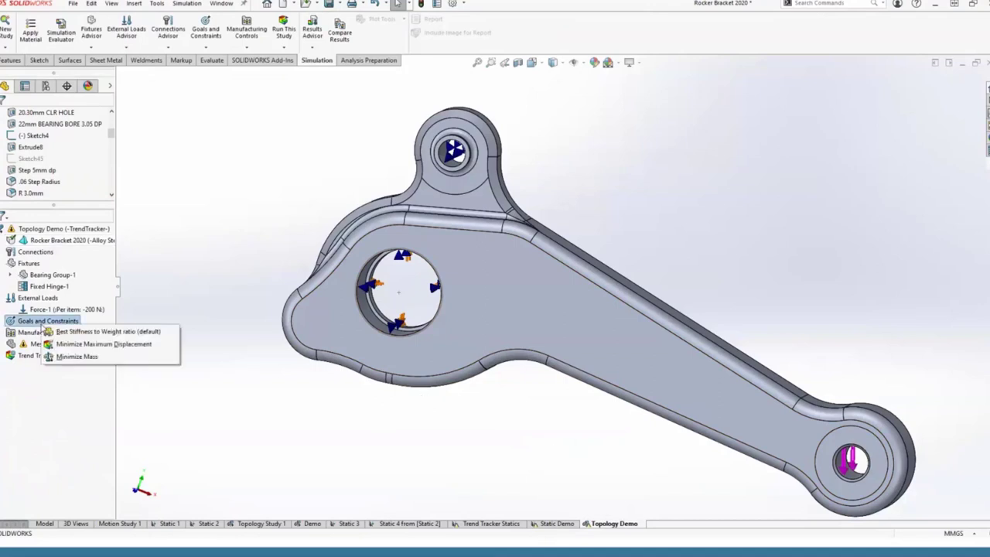
{"action": "left_click", "coordinate": [70, 335]}
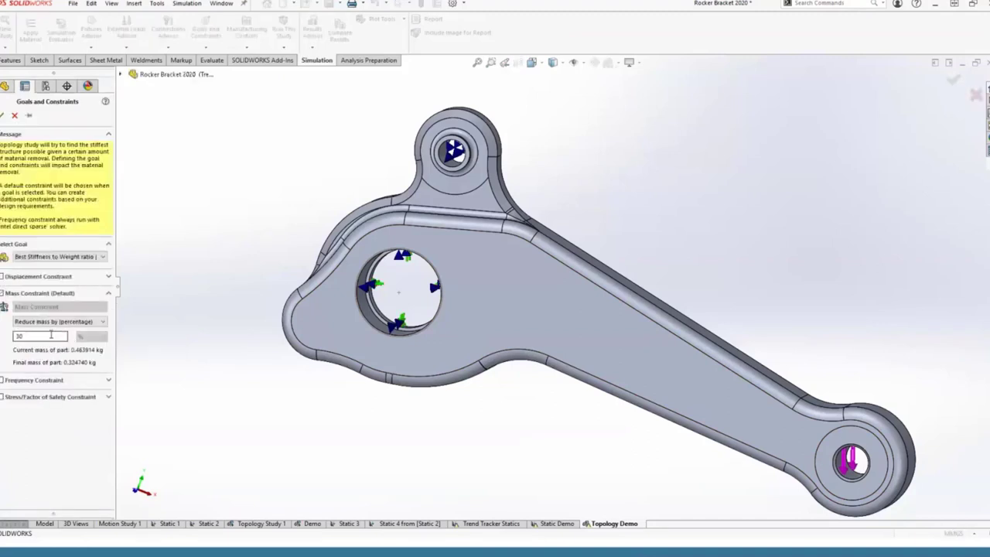
{"action": "double_click", "coordinate": [49, 336]}
{"action": "type", "text": "70"}
{"action": "key", "text": "Return"}
{"action": "left_click", "coordinate": [44, 322]}
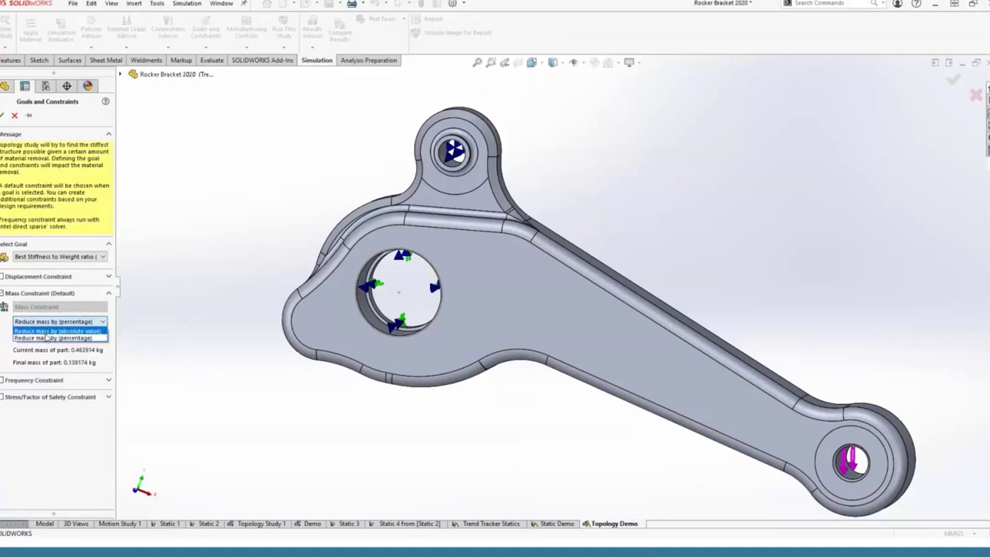
{"action": "left_click", "coordinate": [48, 337]}
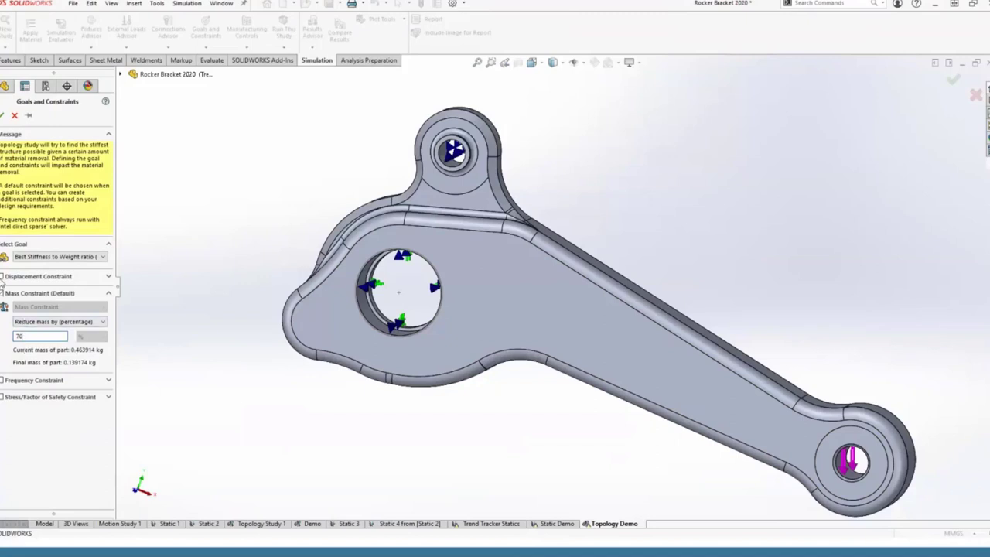
Step: Enable the resultant displacement constraint with a factor of 1.2 times the maximum, and accept the goals and constraints
{"action": "left_click", "coordinate": [3, 278]}
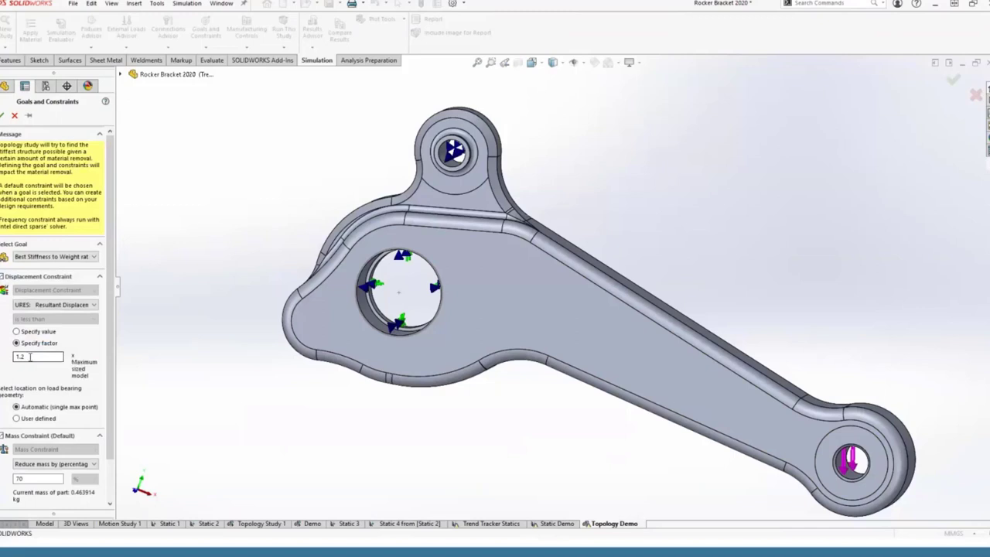
{"action": "left_click", "coordinate": [30, 356]}
{"action": "left_click", "coordinate": [2, 115]}
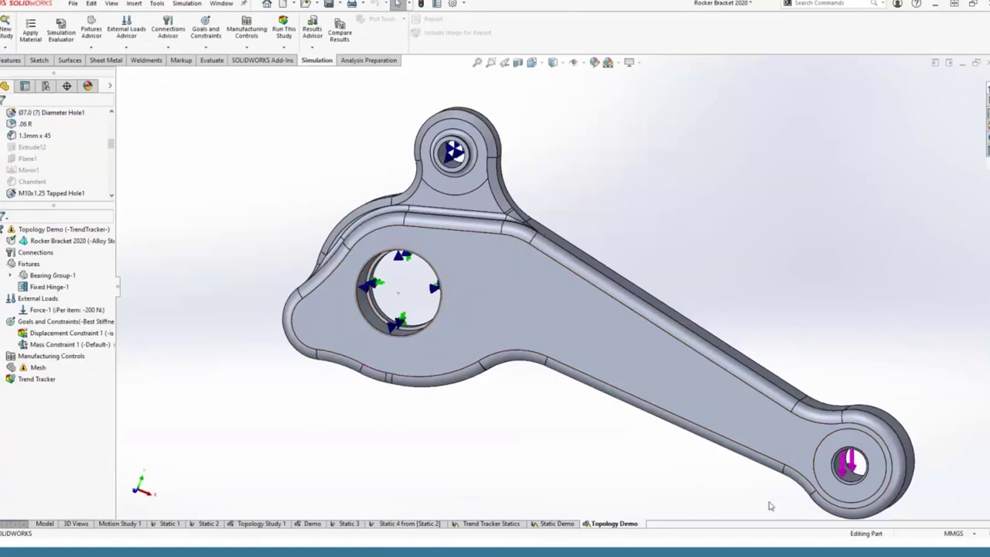
Step: Start a preserved region and select the inner faces of the large bore and the hole face in the upper lug
{"action": "key", "text": "z"}
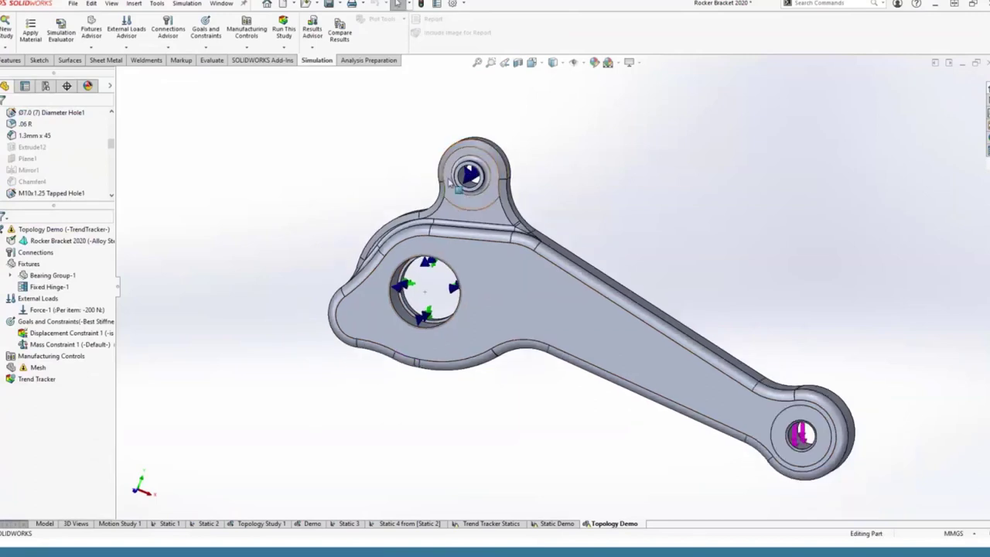
{"action": "right_click", "coordinate": [57, 358]}
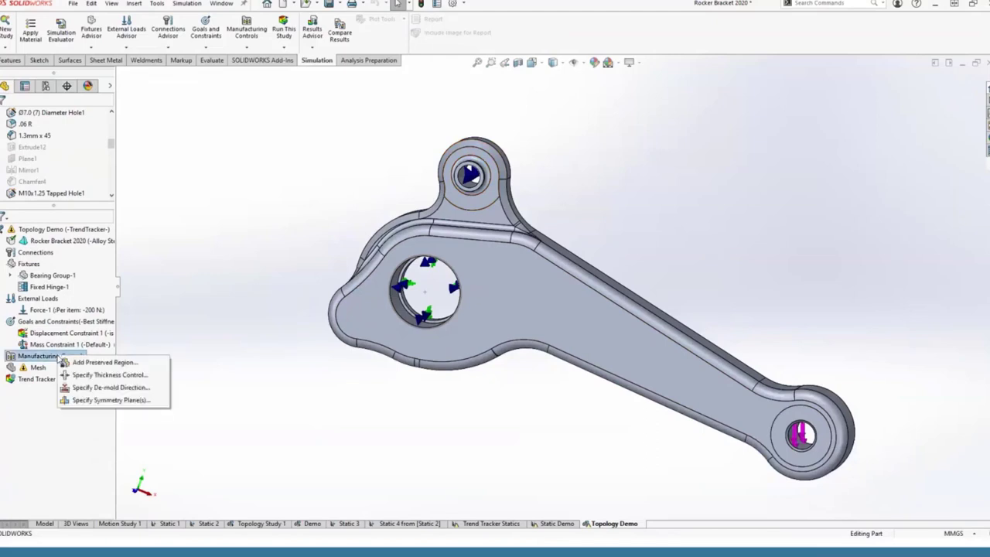
{"action": "left_click", "coordinate": [104, 363]}
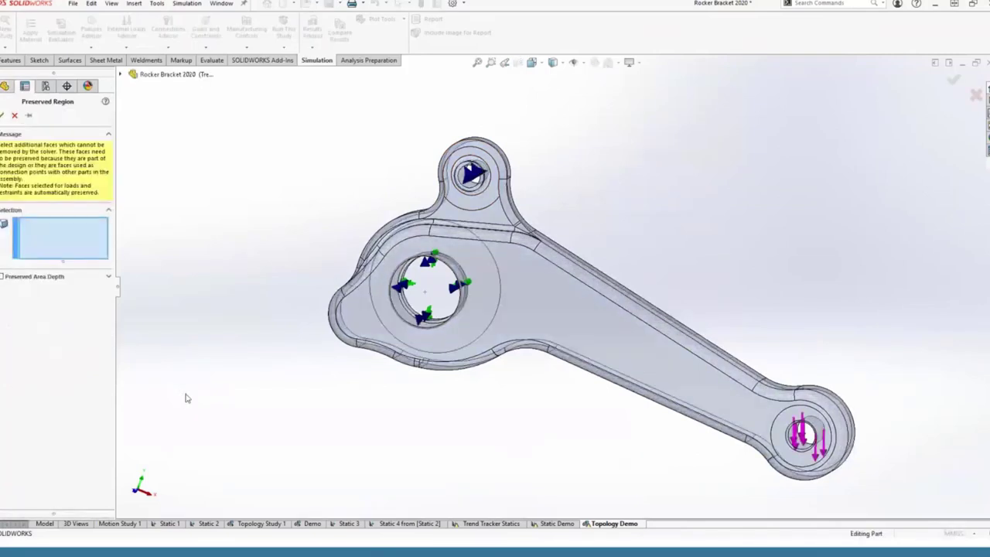
{"action": "middle_click_drag", "start_coordinate": [448, 459], "coordinate": [440, 446]}
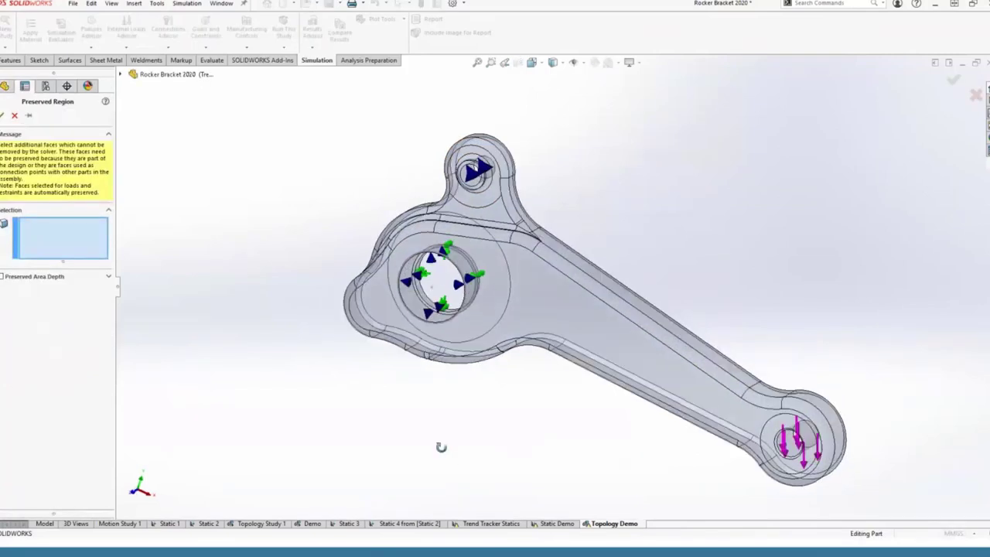
{"action": "scroll", "coordinate": [417, 309], "scroll_direction": "down", "scroll_amount": 3}
{"action": "left_click", "coordinate": [434, 310]}
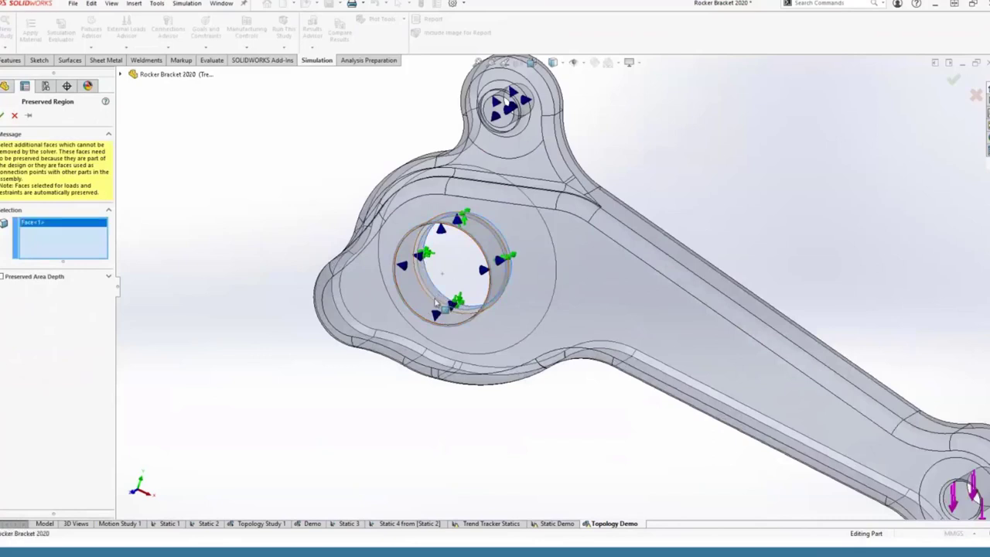
{"action": "left_click", "coordinate": [435, 310]}
{"action": "left_click", "coordinate": [434, 312]}
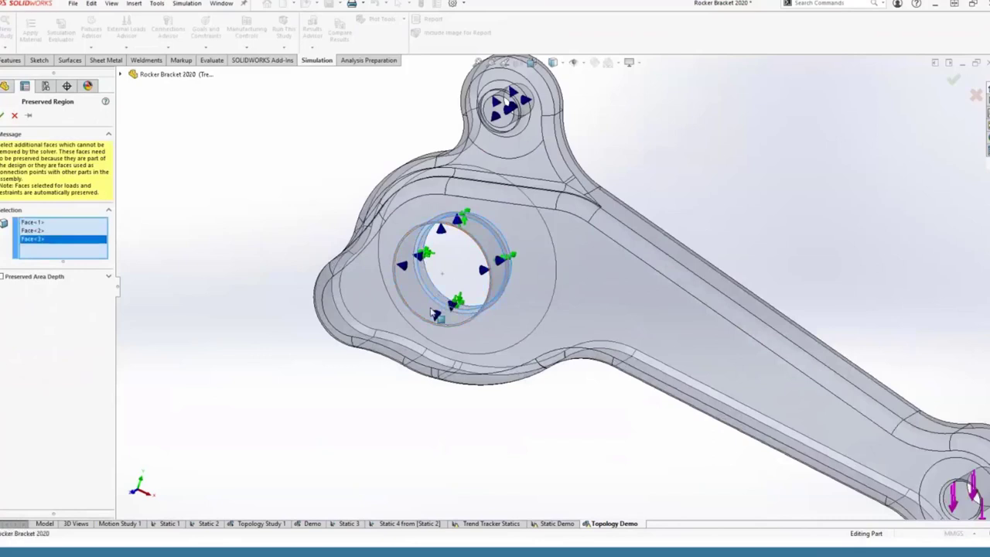
{"action": "left_click", "coordinate": [437, 318]}
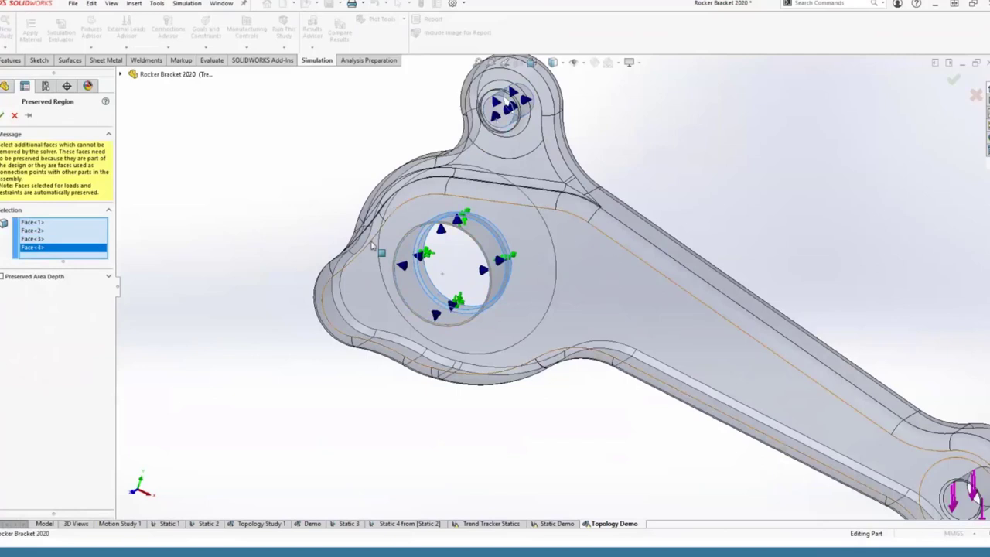
Step: Set the preserved area depth to 3 mm, check the geometry preview, and accept the region while keeping the command active
{"action": "left_click", "coordinate": [3, 277]}
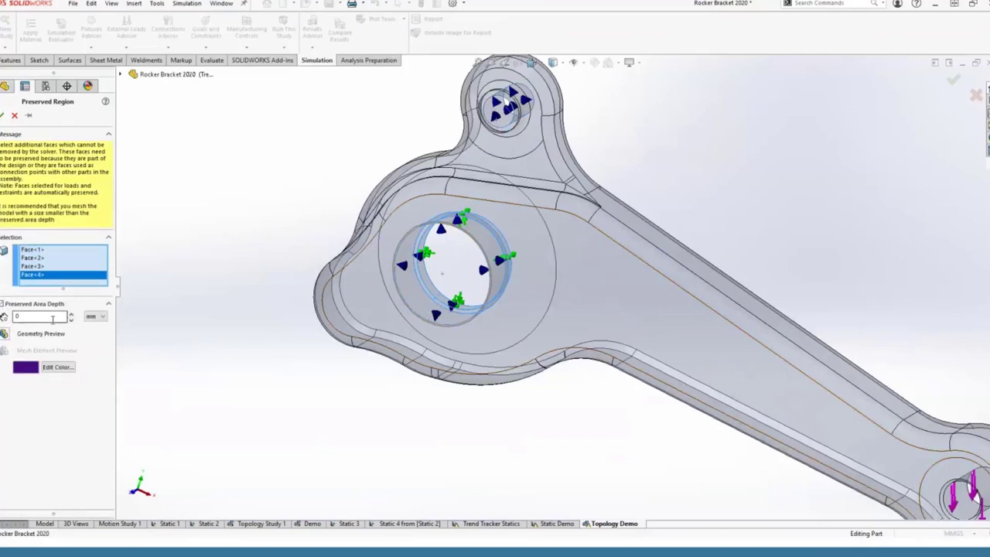
{"action": "type", "text": "8.0"}
{"action": "left_click", "coordinate": [4, 334]}
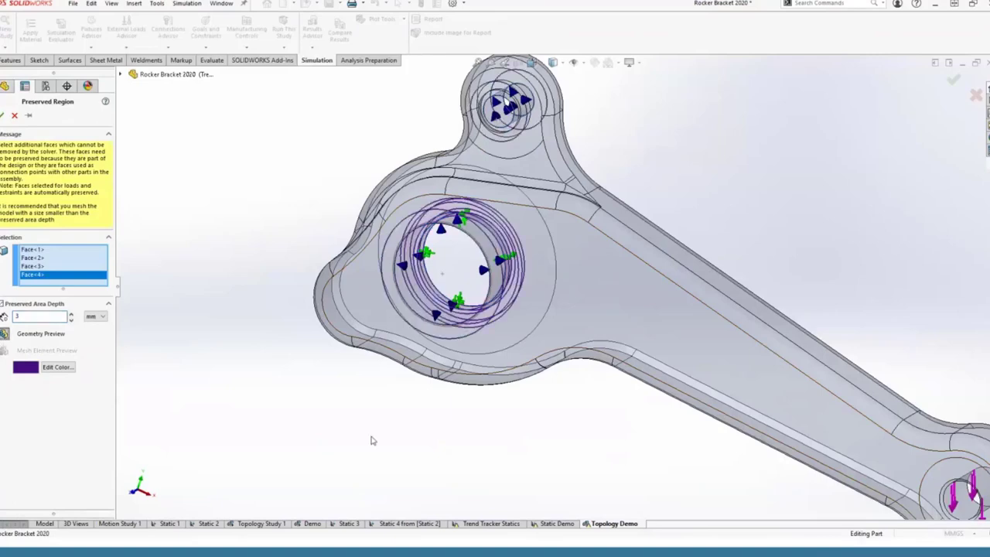
{"action": "middle_click_drag", "start_coordinate": [371, 437], "coordinate": [452, 254]}
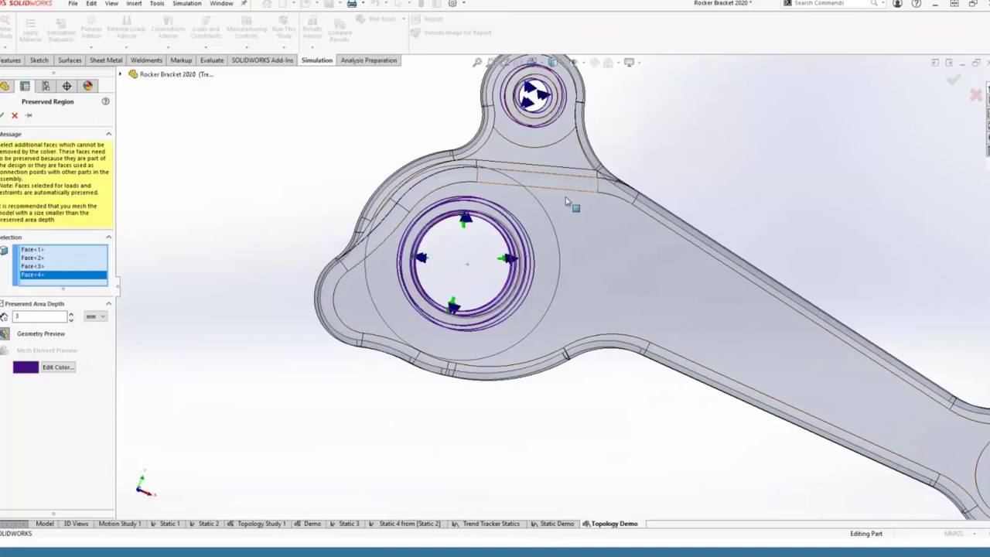
{"action": "scroll", "coordinate": [570, 204], "scroll_direction": "up", "scroll_amount": 2}
{"action": "middle_click_drag", "start_coordinate": [560, 230], "coordinate": [433, 209]}
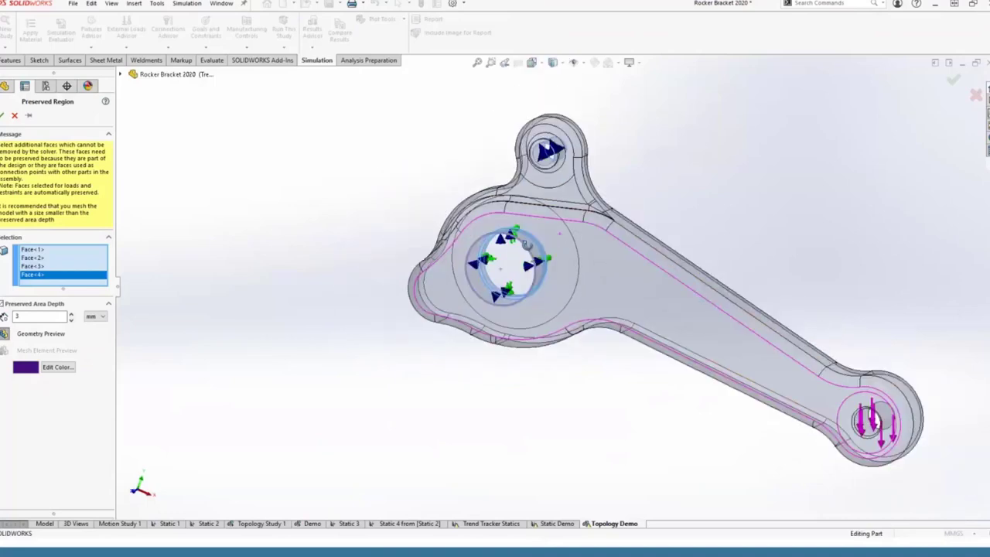
{"action": "left_click", "coordinate": [27, 116]}
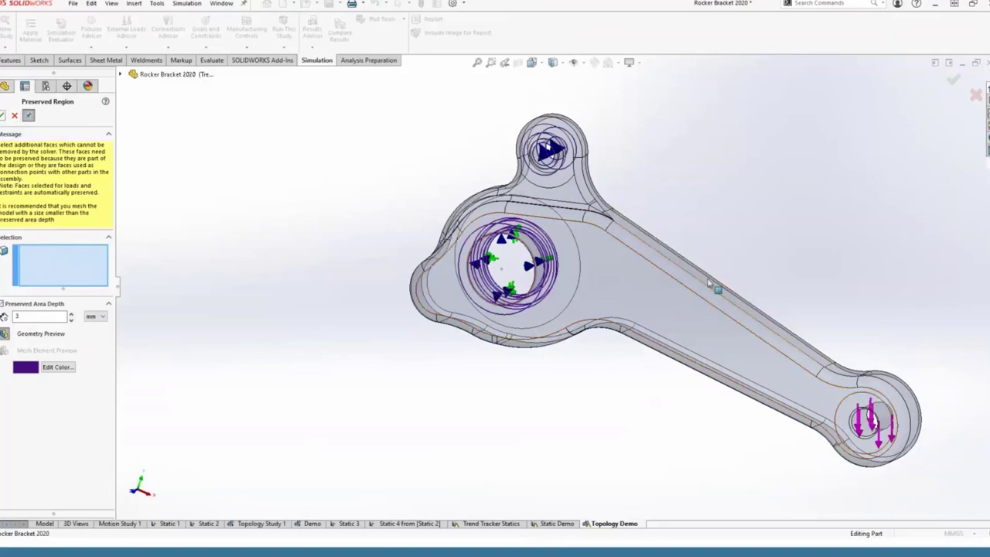
Step: Add a second preserved region, 3 mm deep, on the circular rear face around the large bore and finish the command
{"action": "middle_click_drag", "start_coordinate": [713, 287], "coordinate": [624, 294]}
{"action": "scroll", "coordinate": [625, 295], "scroll_direction": "down", "scroll_amount": 3}
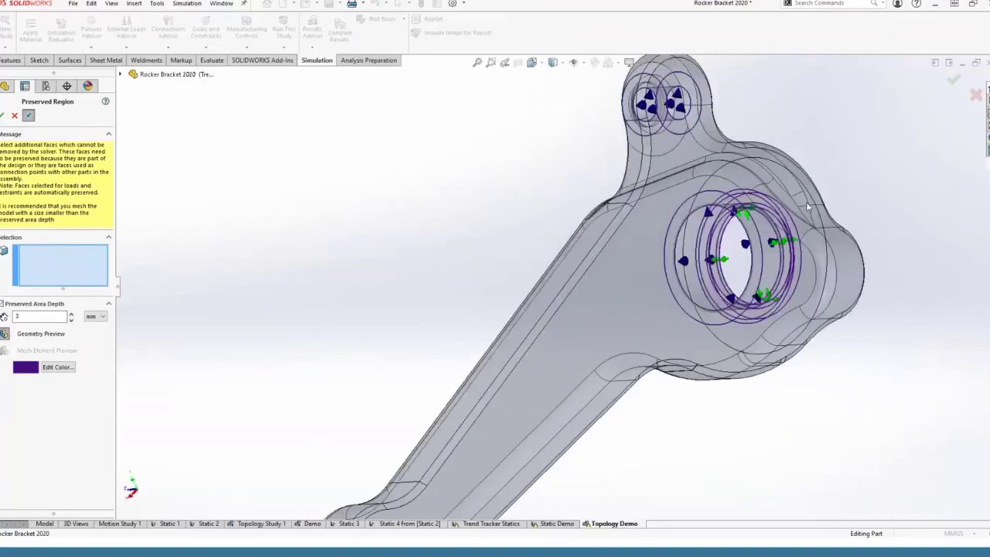
{"action": "left_click", "coordinate": [726, 191]}
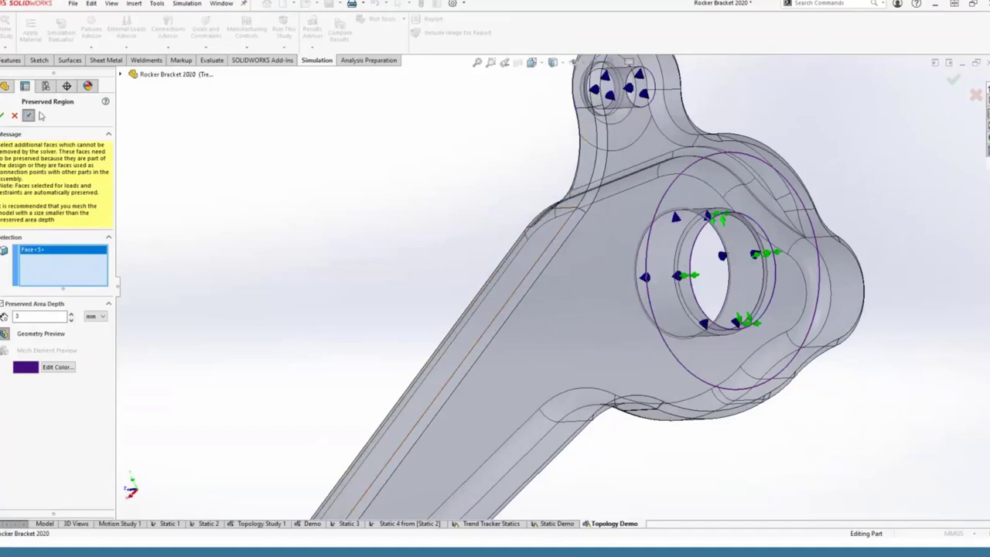
{"action": "left_click", "coordinate": [4, 115]}
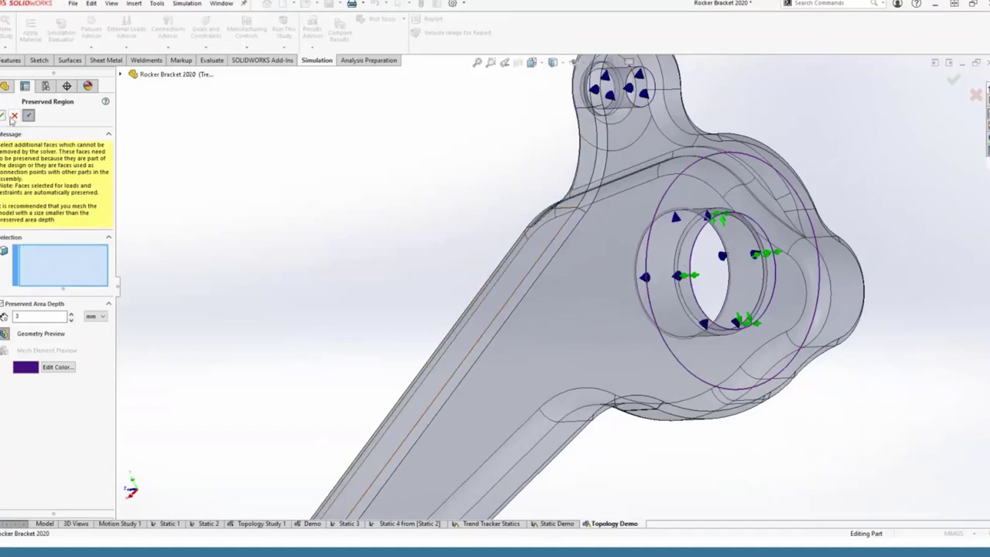
{"action": "scroll", "coordinate": [581, 389], "scroll_direction": "up", "scroll_amount": 5}
{"action": "middle_click_drag", "start_coordinate": [563, 415], "coordinate": [703, 402]}
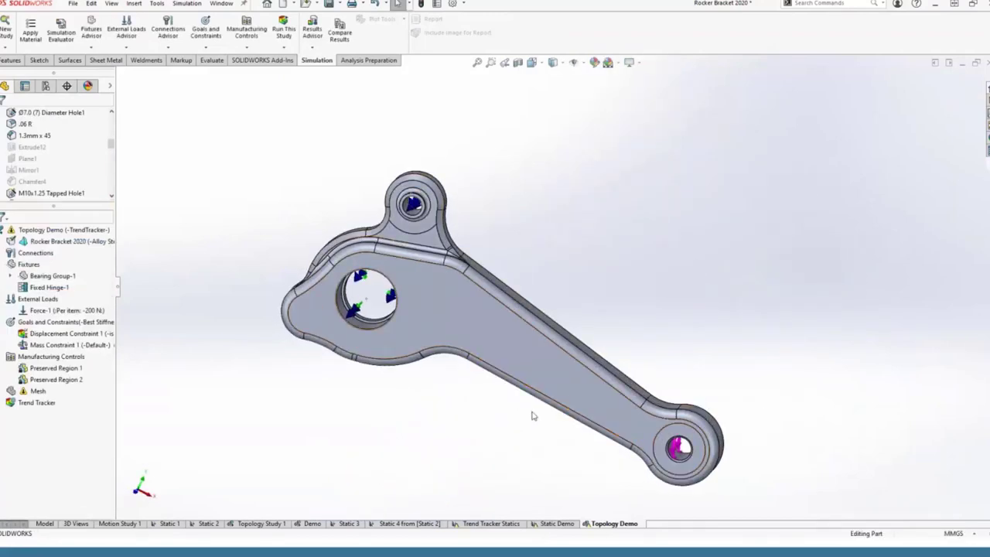
Step: Add a Mid-Plane (Both Directions) de-mold control with the short edge across the arm's thickness near the lug as pull direction
{"action": "right_click", "coordinate": [59, 357]}
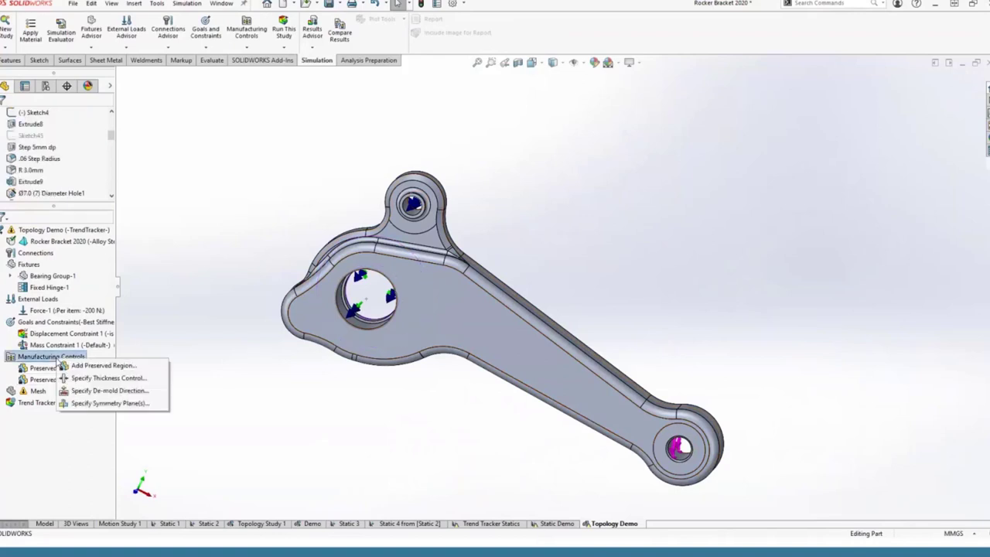
{"action": "left_click", "coordinate": [67, 394]}
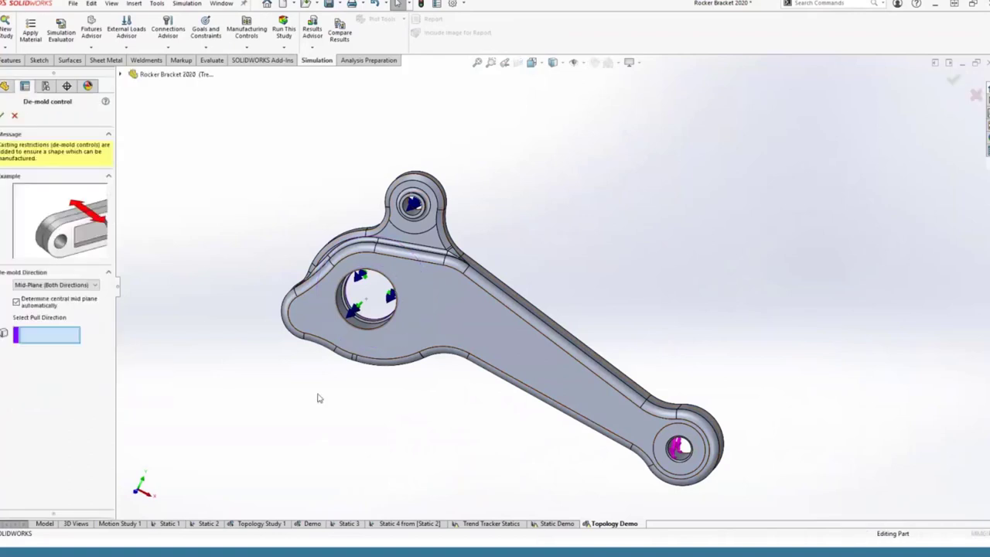
{"action": "middle_click_drag", "start_coordinate": [424, 412], "coordinate": [413, 419]}
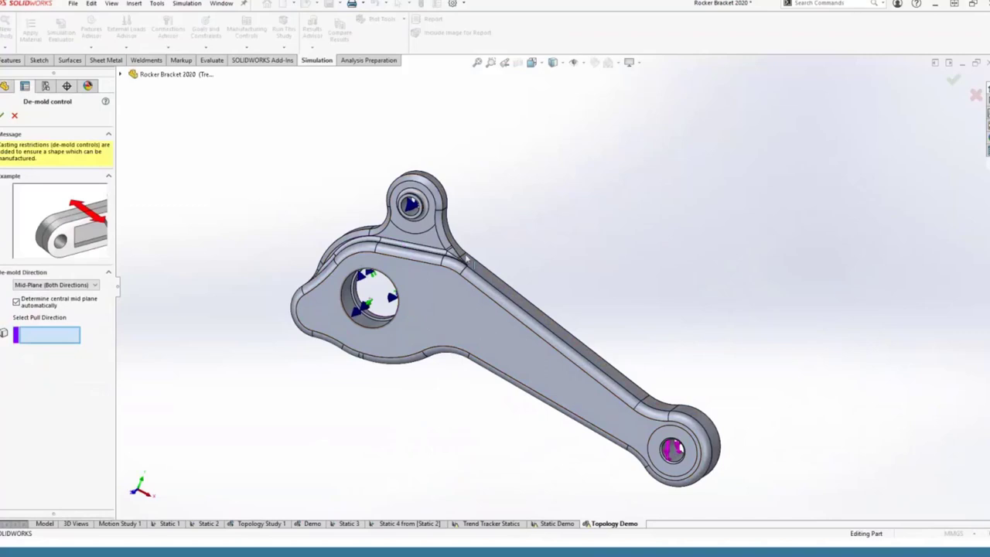
{"action": "left_click", "coordinate": [471, 262]}
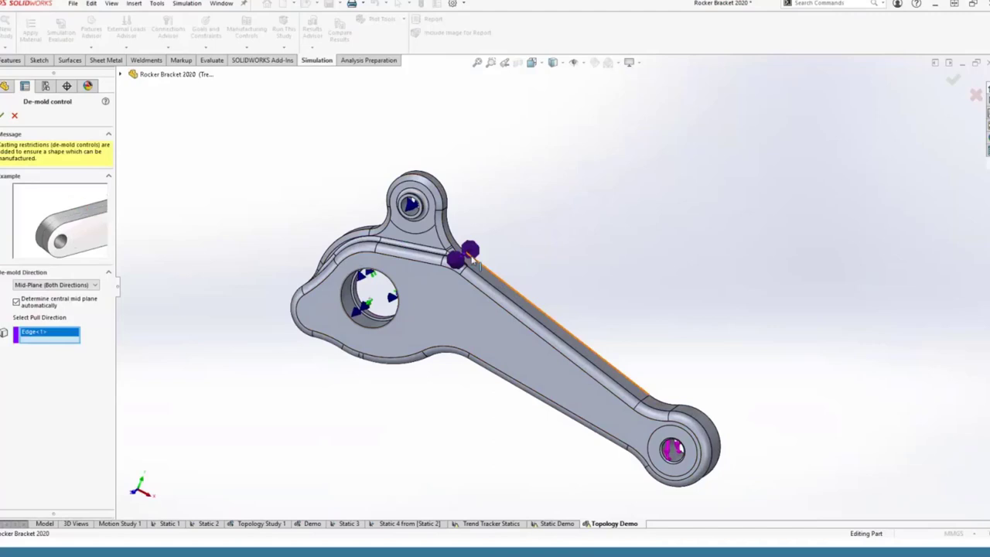
{"action": "mouse_move", "coordinate": [473, 261]}
{"action": "middle_mouse_down"}
{"action": "mouse_move", "coordinate": [544, 255]}
{"action": "mouse_move", "coordinate": [487, 263]}
{"action": "middle_mouse_up"}
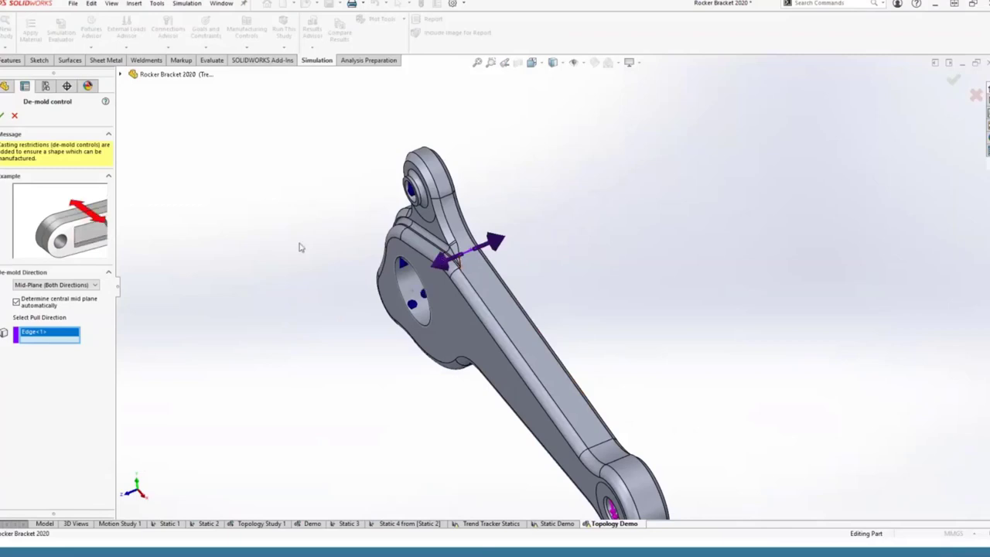
{"action": "middle_click_drag", "start_coordinate": [479, 406], "coordinate": [513, 400]}
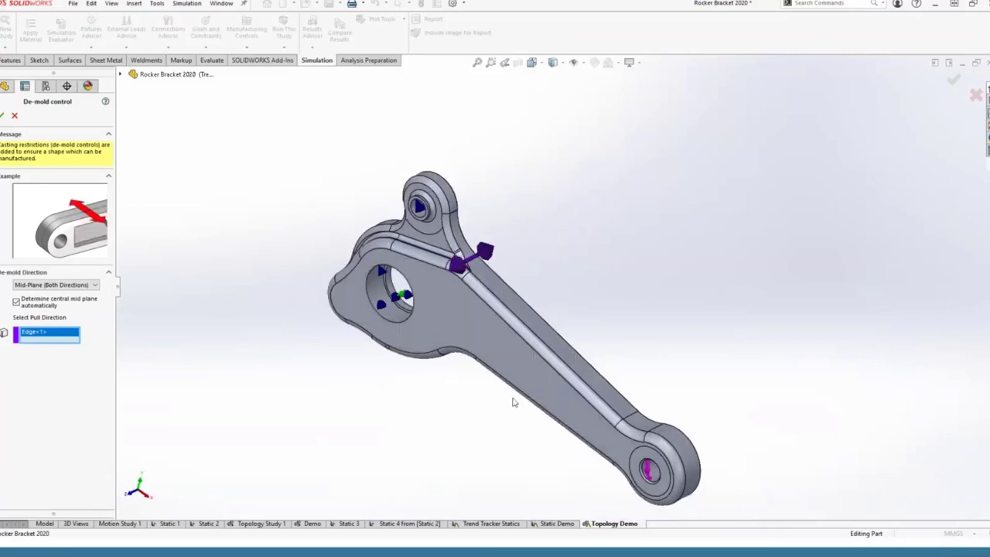
{"action": "left_click", "coordinate": [14, 116]}
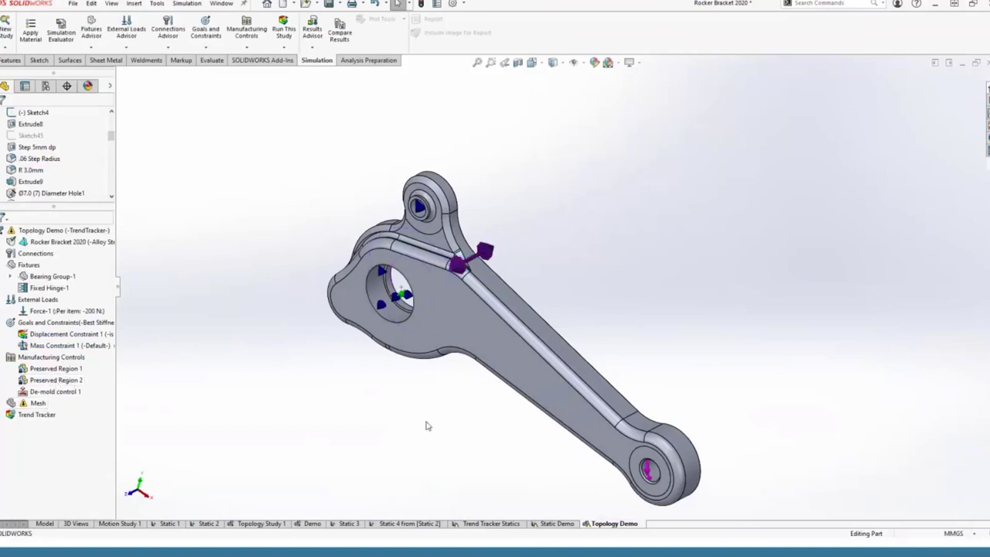
Step: Switch to Topology Study 1 and activate its SOLIDWORKS configuration to access the solved material mass results
{"action": "middle_click_drag", "start_coordinate": [428, 425], "coordinate": [458, 391]}
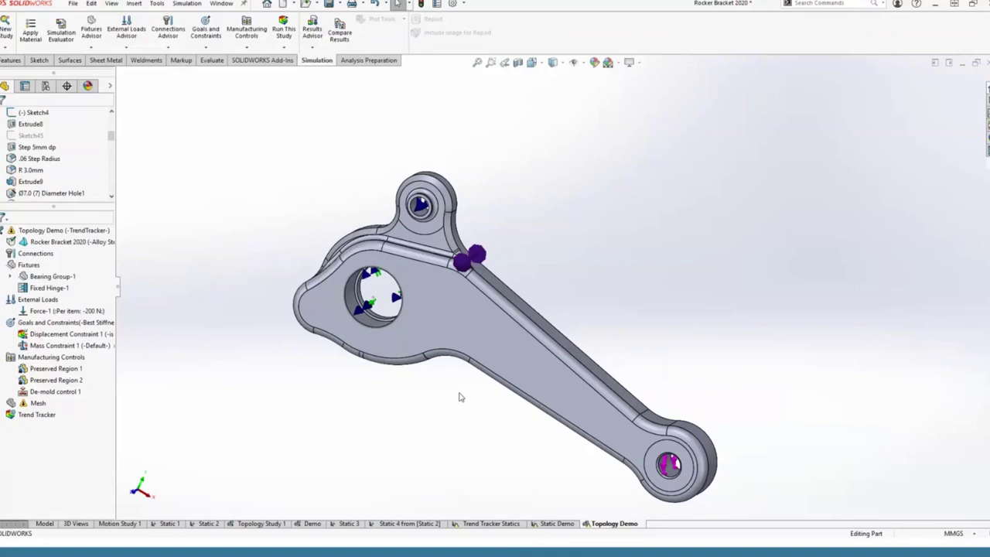
{"action": "left_click", "coordinate": [262, 524]}
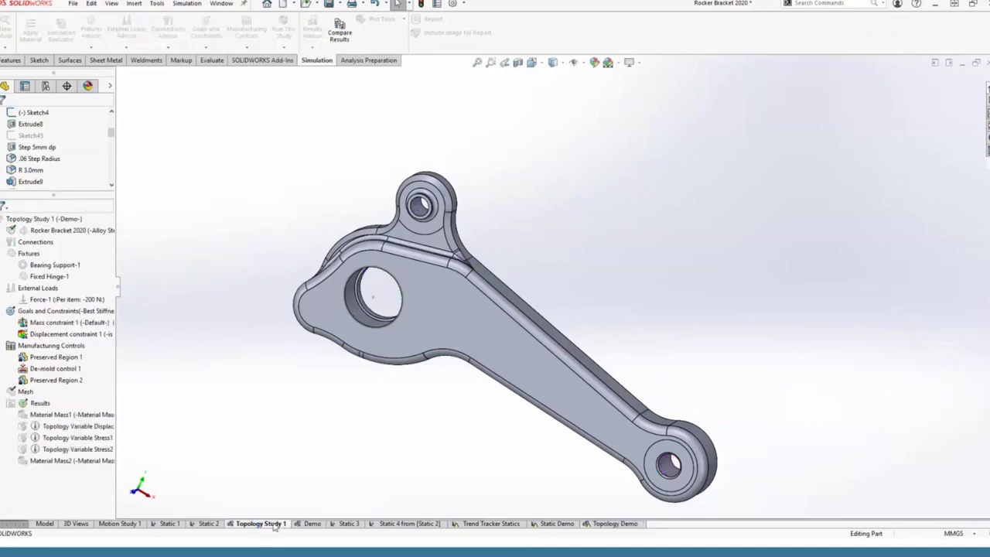
{"action": "right_click", "coordinate": [85, 416]}
{"action": "left_click", "coordinate": [88, 418]}
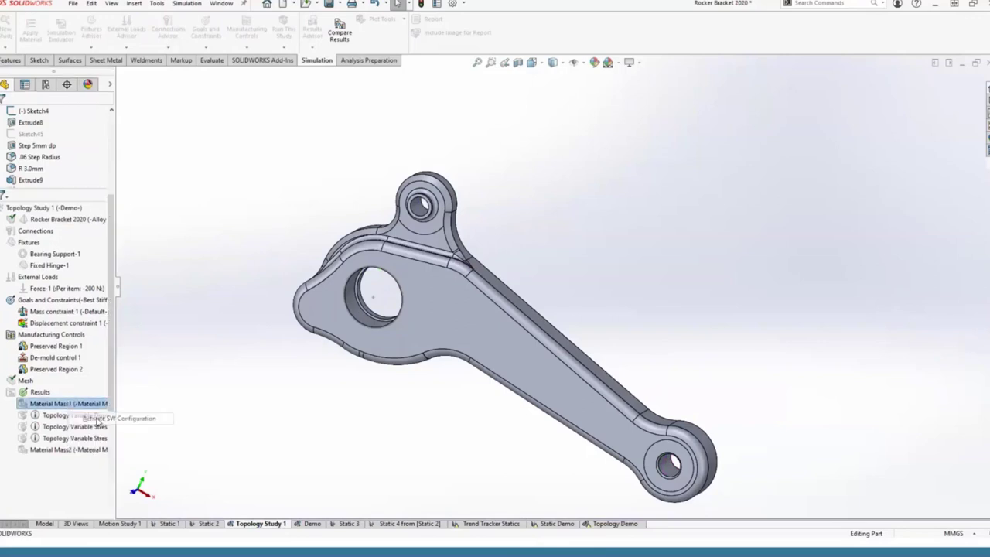
Step: Display the Material Mass2 plot and examine the optimized shape against its Must Keep to Ok to Remove scale
{"action": "double_click", "coordinate": [72, 461]}
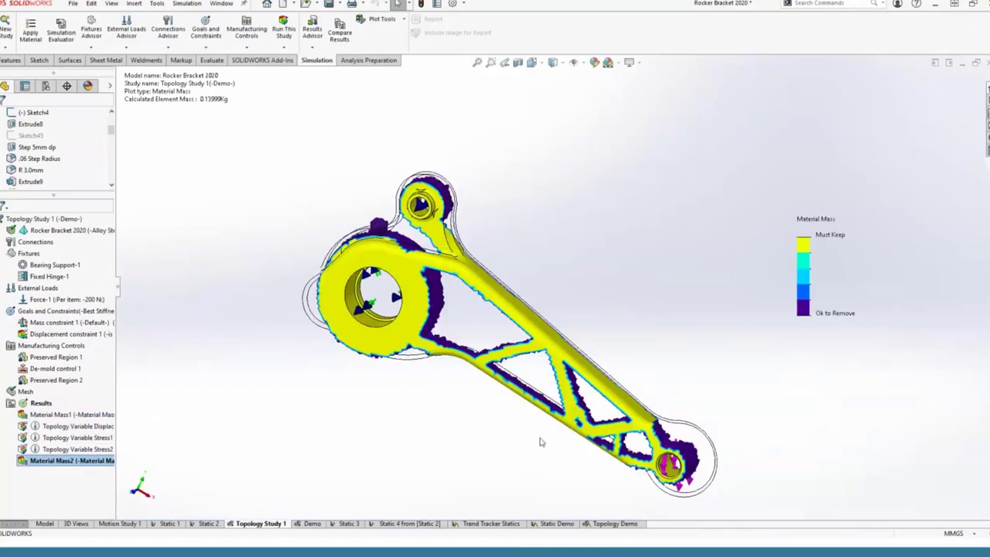
{"action": "middle_click_drag", "start_coordinate": [538, 439], "coordinate": [551, 389], "text": "ctrl"}
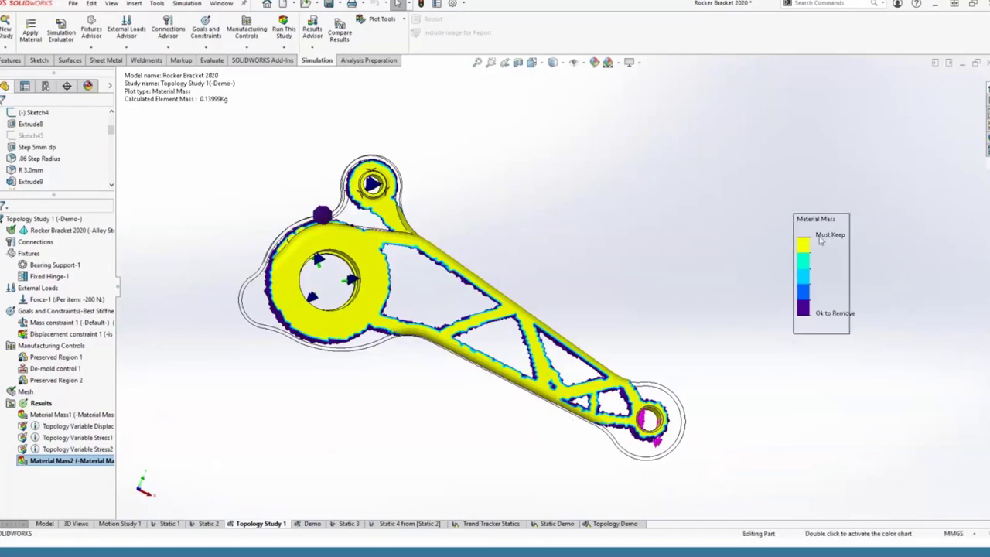
{"action": "middle_click_drag", "start_coordinate": [525, 403], "coordinate": [487, 404]}
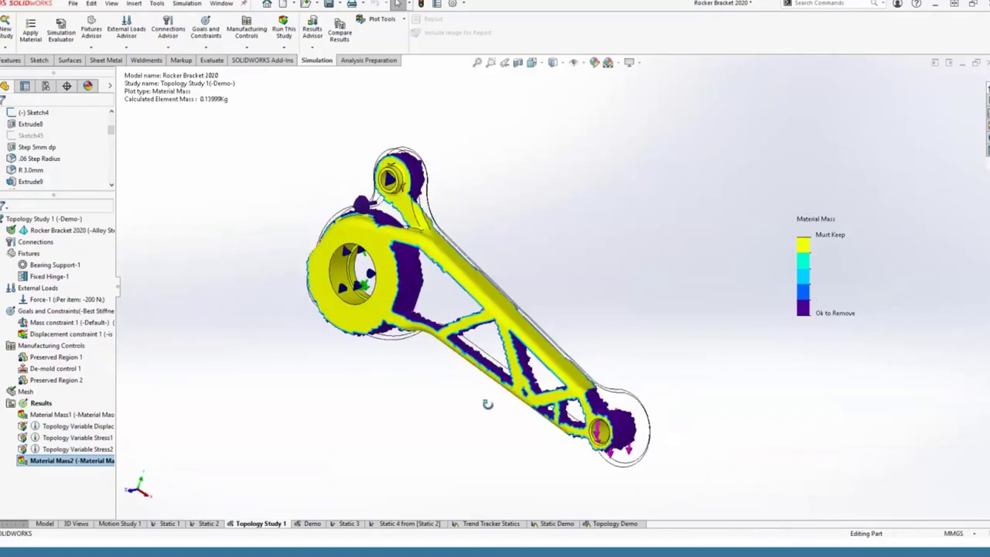
Step: Try lighter and heavier material mass settings in the Material Mass2 plot definition, inspect the shape for each, and leave the definition
{"action": "right_click", "coordinate": [40, 462]}
{"action": "left_click", "coordinate": [92, 299]}
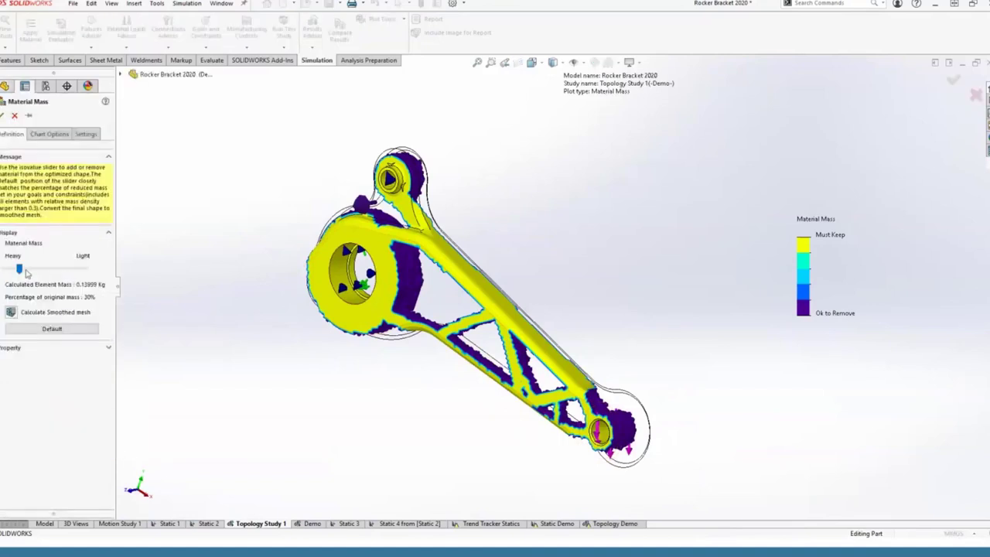
{"action": "left_click_drag", "start_coordinate": [26, 271], "coordinate": [56, 272]}
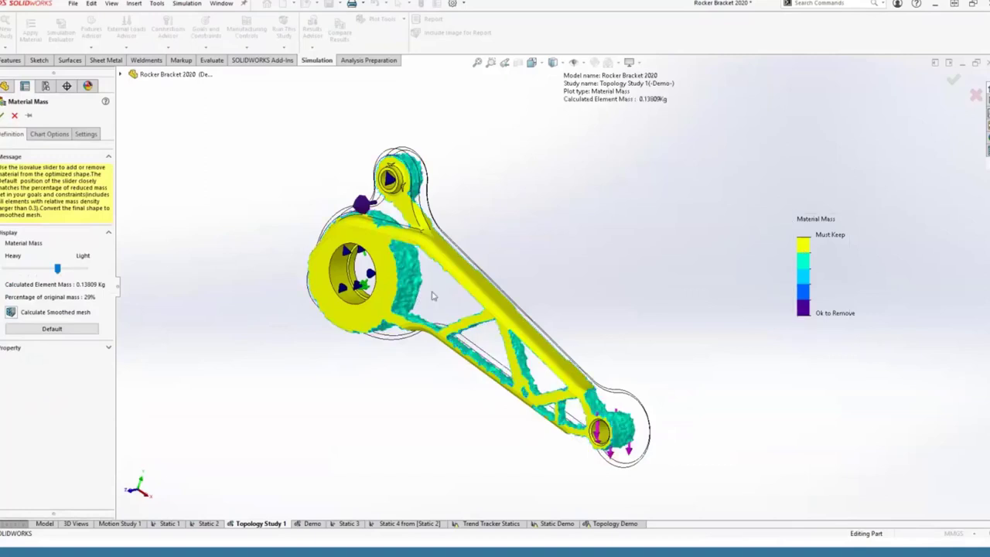
{"action": "mouse_move", "coordinate": [435, 276]}
{"action": "middle_mouse_down"}
{"action": "mouse_move", "coordinate": [465, 272]}
{"action": "mouse_move", "coordinate": [438, 294]}
{"action": "middle_mouse_up"}
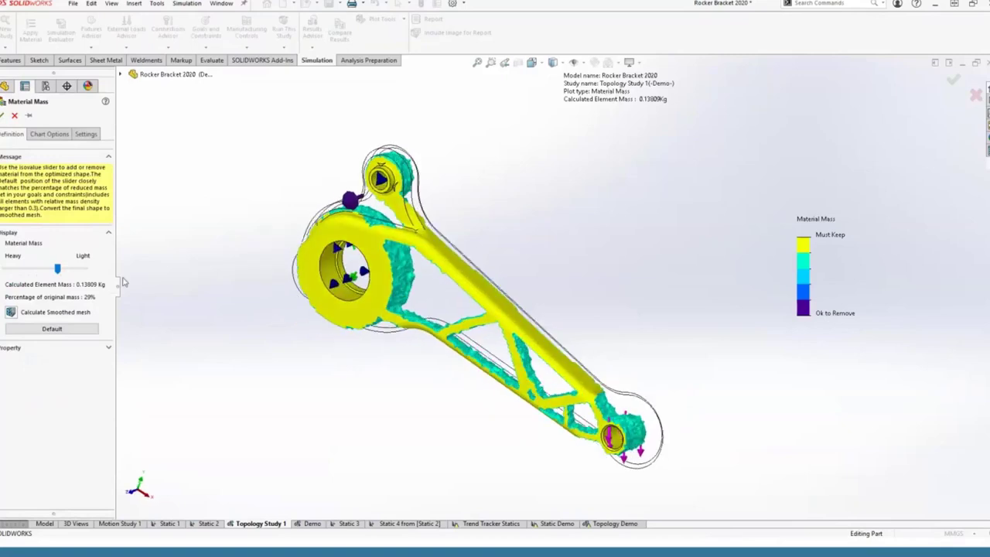
{"action": "left_click_drag", "start_coordinate": [57, 268], "coordinate": [26, 269]}
{"action": "scroll", "coordinate": [400, 292], "scroll_direction": "down", "scroll_amount": 3}
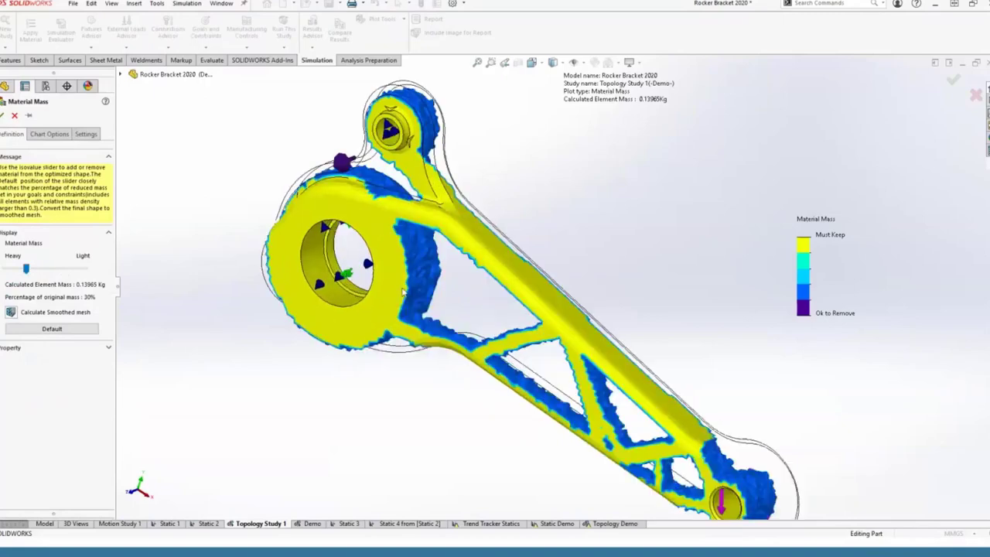
{"action": "scroll", "coordinate": [402, 292], "scroll_direction": "down", "scroll_amount": 2}
{"action": "middle_click_drag", "start_coordinate": [444, 271], "coordinate": [449, 269]}
{"action": "key", "text": "f"}
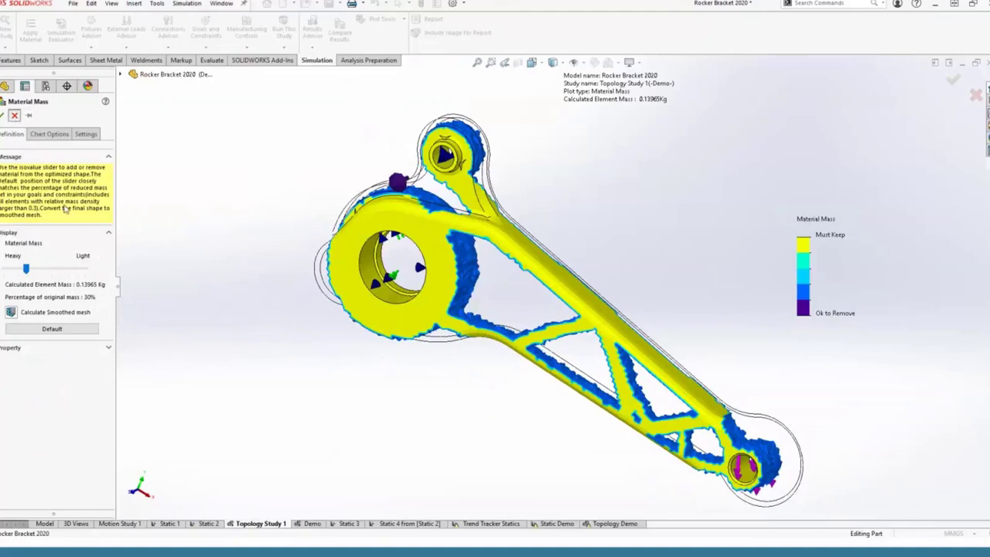
{"action": "key", "text": "Return"}
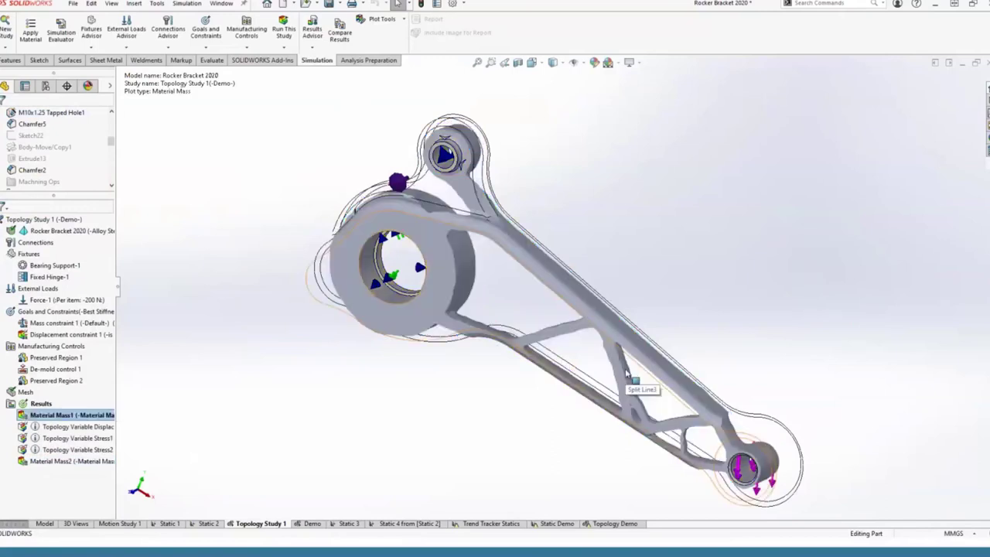
Step: Examine the smoothed shape of the Material Mass1 plot around the large bore and the ribs, and look up its smoothed mesh export option
{"action": "middle_click_drag", "start_coordinate": [536, 440], "coordinate": [487, 286]}
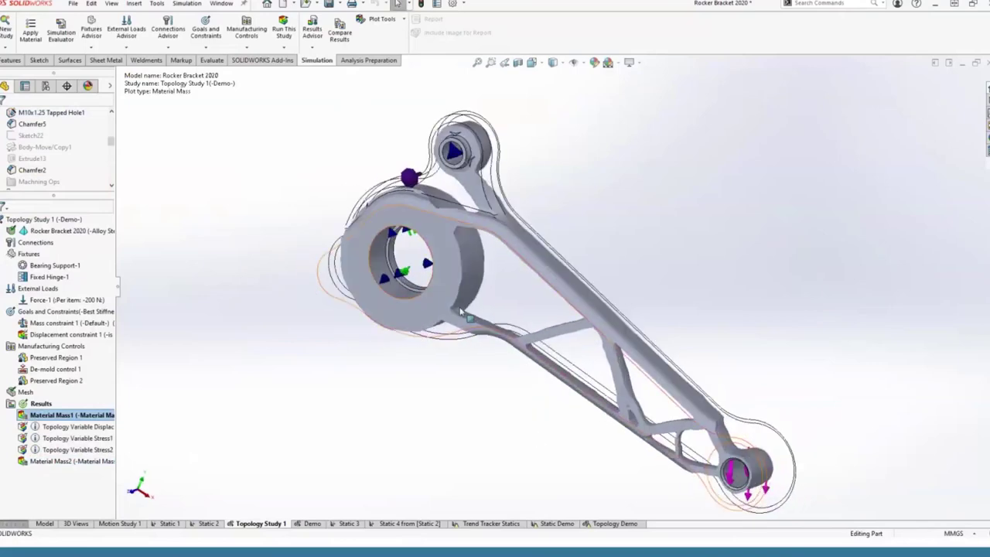
{"action": "scroll", "coordinate": [487, 287], "scroll_direction": "down", "scroll_amount": 5}
{"action": "scroll", "coordinate": [556, 331], "scroll_direction": "up", "scroll_amount": 3}
{"action": "middle_click_drag", "start_coordinate": [557, 331], "coordinate": [541, 343]}
{"action": "scroll", "coordinate": [540, 292], "scroll_direction": "down", "scroll_amount": 4}
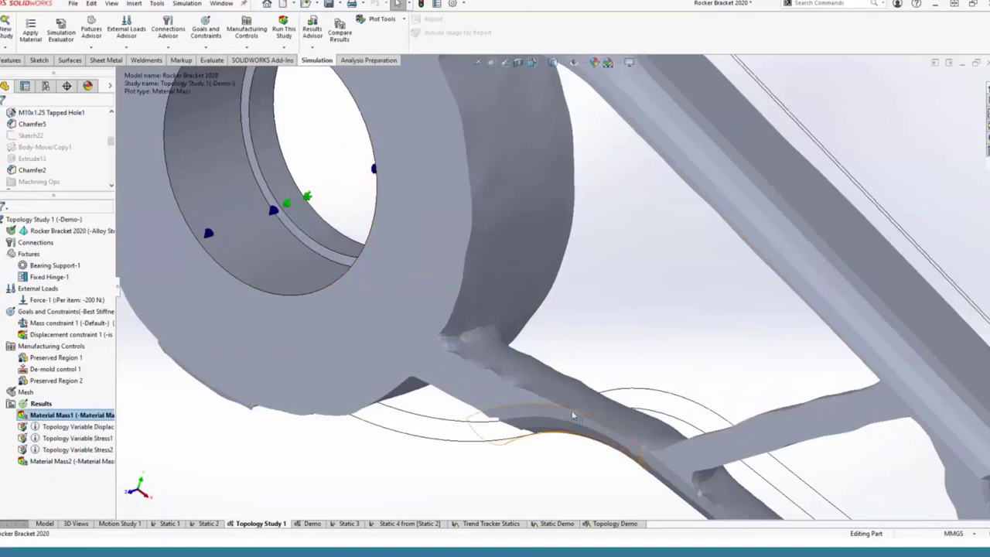
{"action": "scroll", "coordinate": [587, 398], "scroll_direction": "up", "scroll_amount": 5}
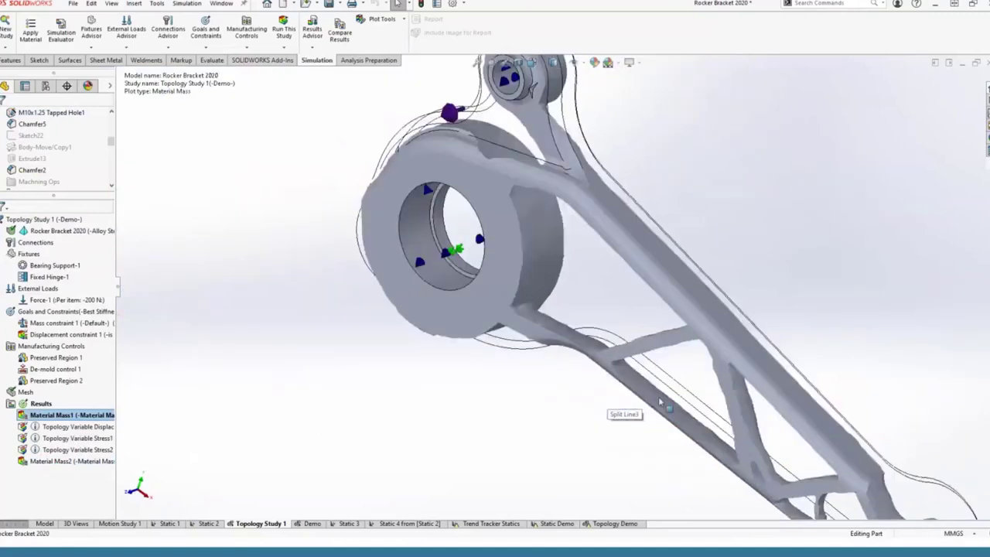
{"action": "middle_click_drag", "start_coordinate": [659, 401], "coordinate": [688, 393]}
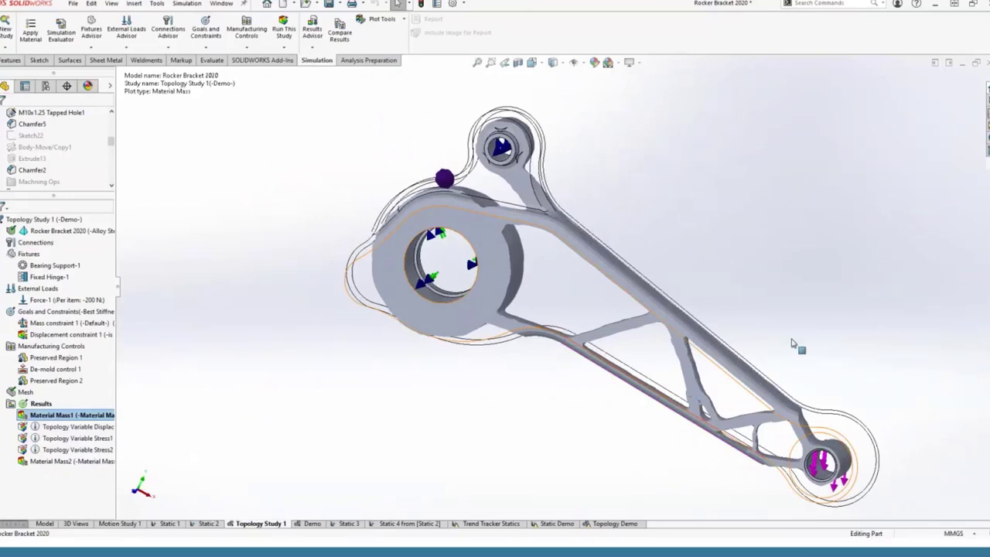
{"action": "right_click", "coordinate": [72, 414]}
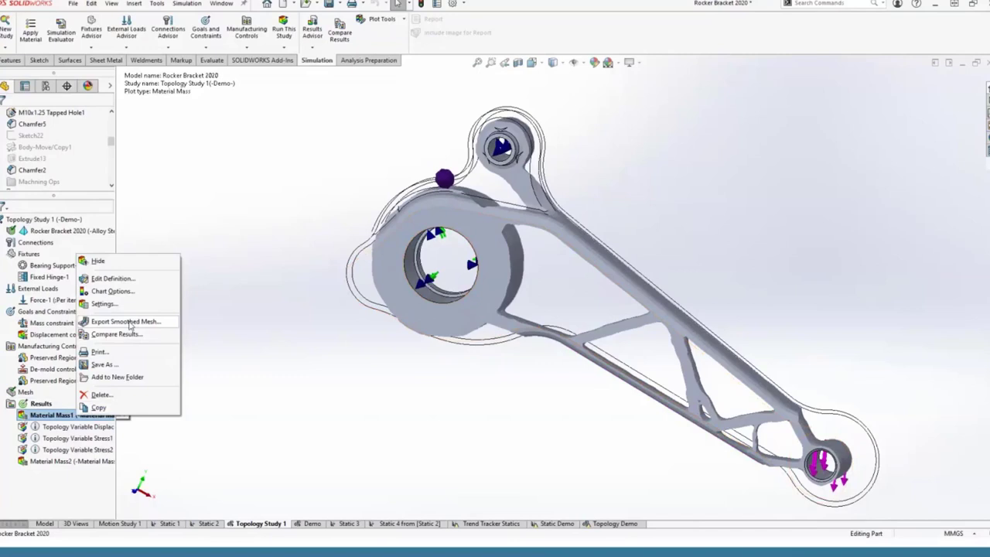
{"action": "left_click", "coordinate": [287, 418]}
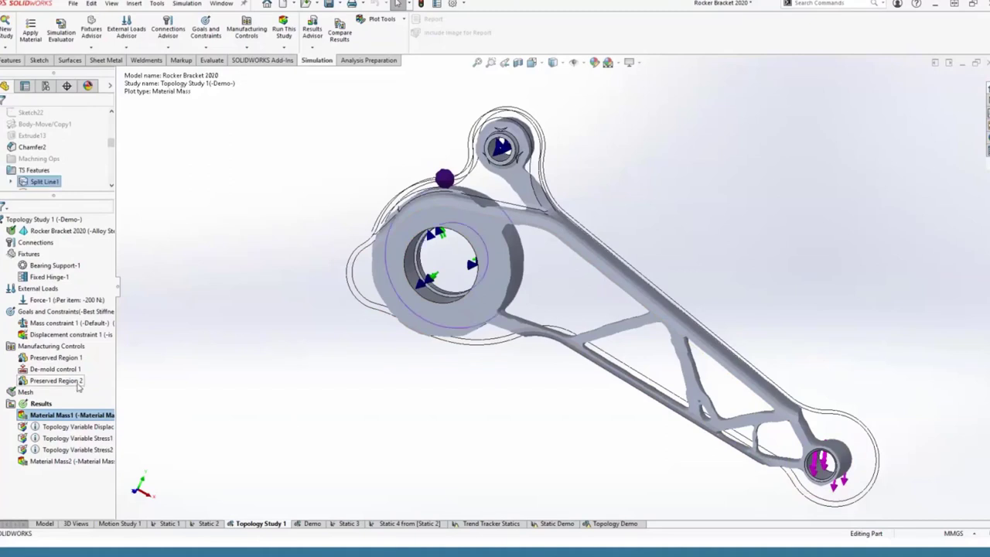
Step: Hide the Material Mass1 plot and return from the topology study to the model
{"action": "right_click", "coordinate": [81, 415]}
{"action": "left_click", "coordinate": [103, 255]}
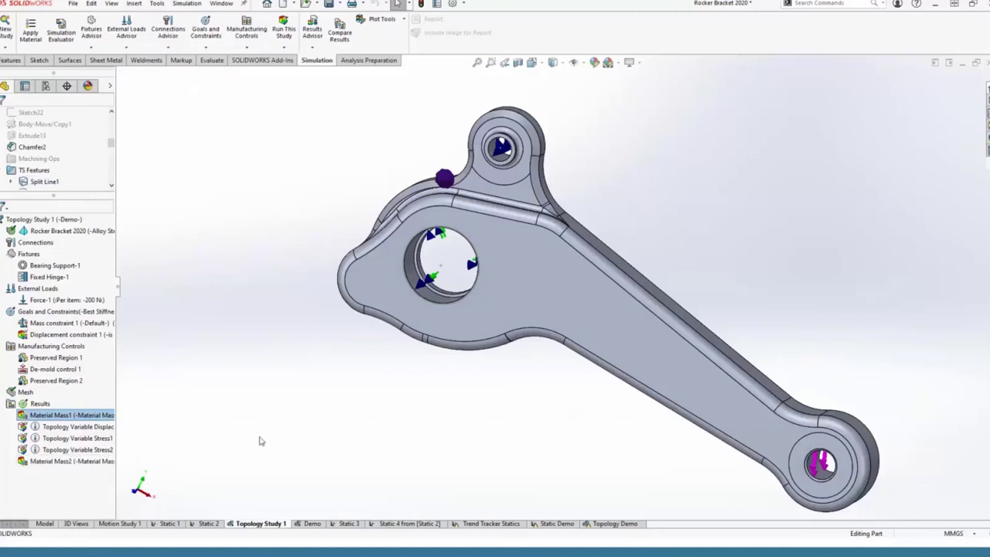
{"action": "left_click", "coordinate": [199, 251]}
{"action": "left_click", "coordinate": [44, 524]}
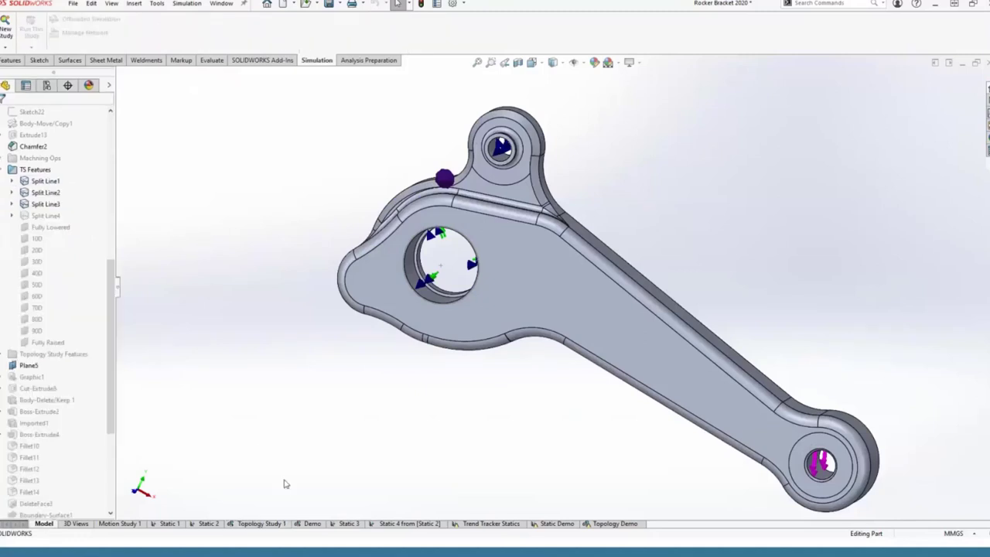
Step: Use Simulation Display to overlay the Material Mass2 result of Topology Study 1 on the model
{"action": "left_click", "coordinate": [113, 5]}
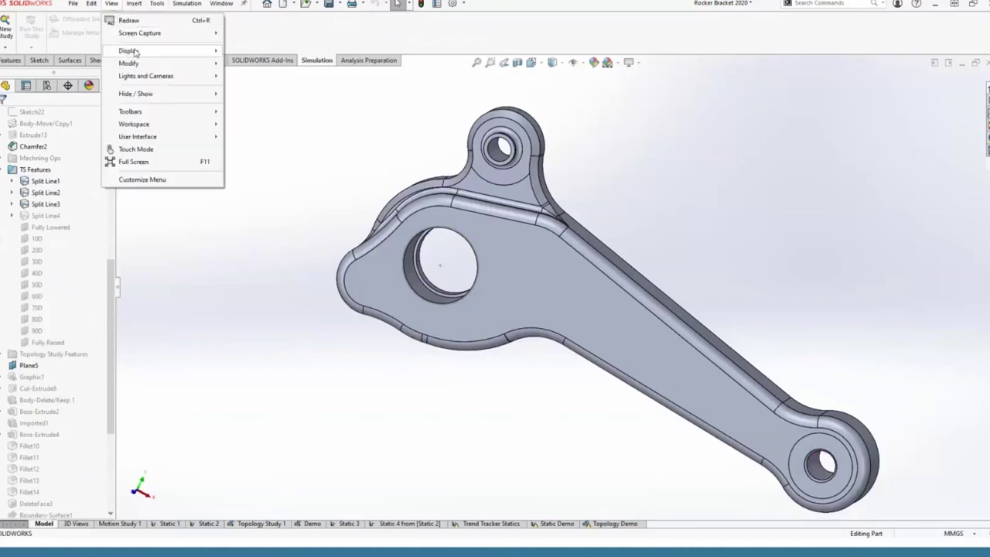
{"action": "mouse_move", "coordinate": [135, 51]}
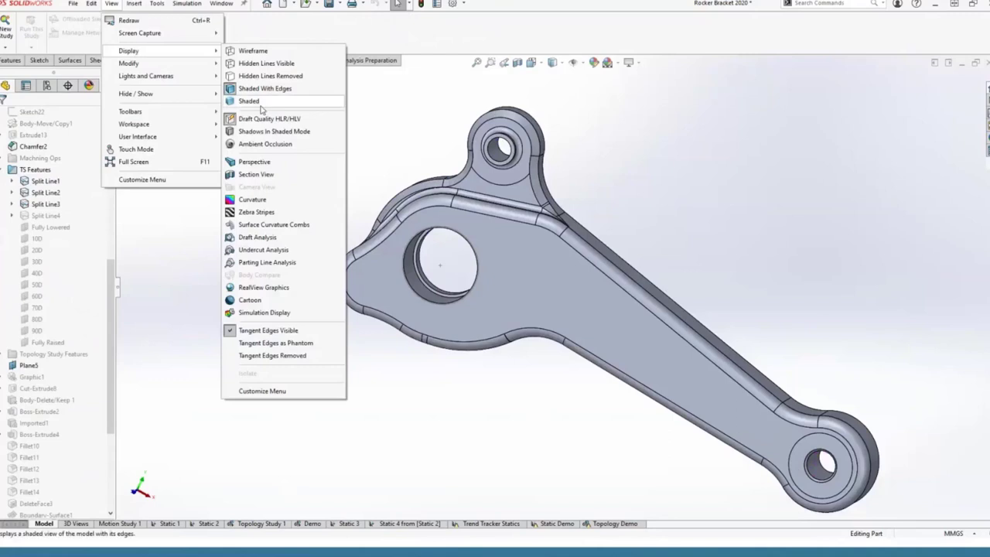
{"action": "left_click", "coordinate": [292, 312]}
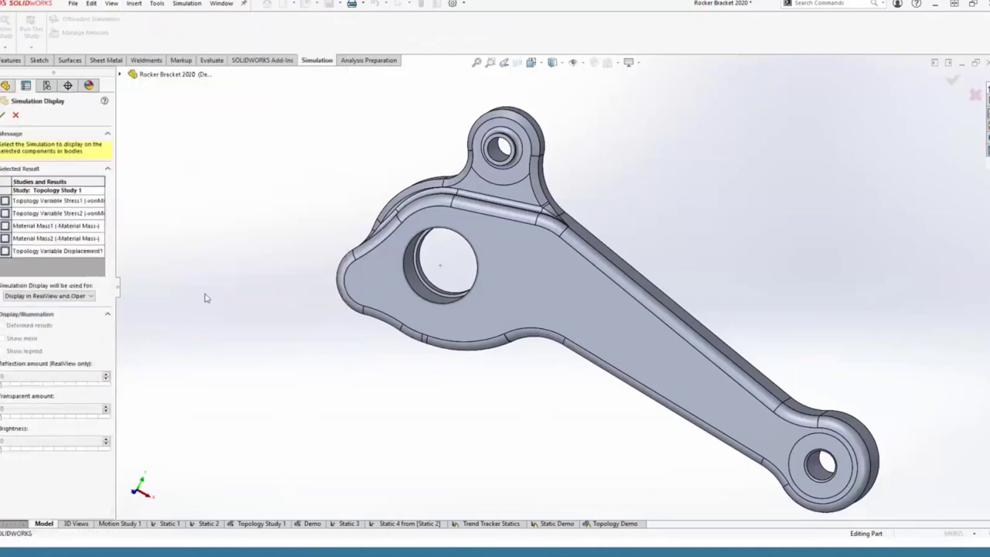
{"action": "left_click", "coordinate": [6, 238]}
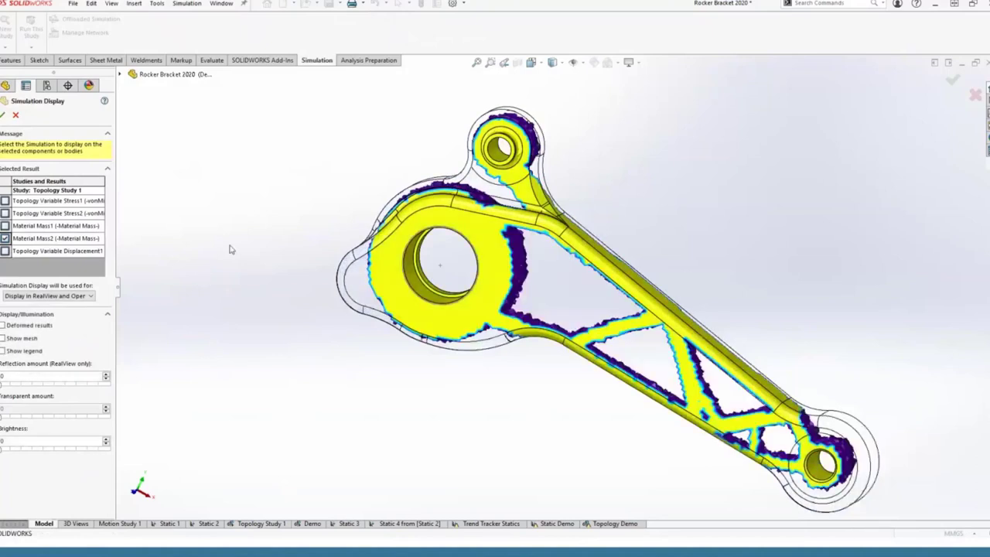
{"action": "left_click", "coordinate": [3, 114]}
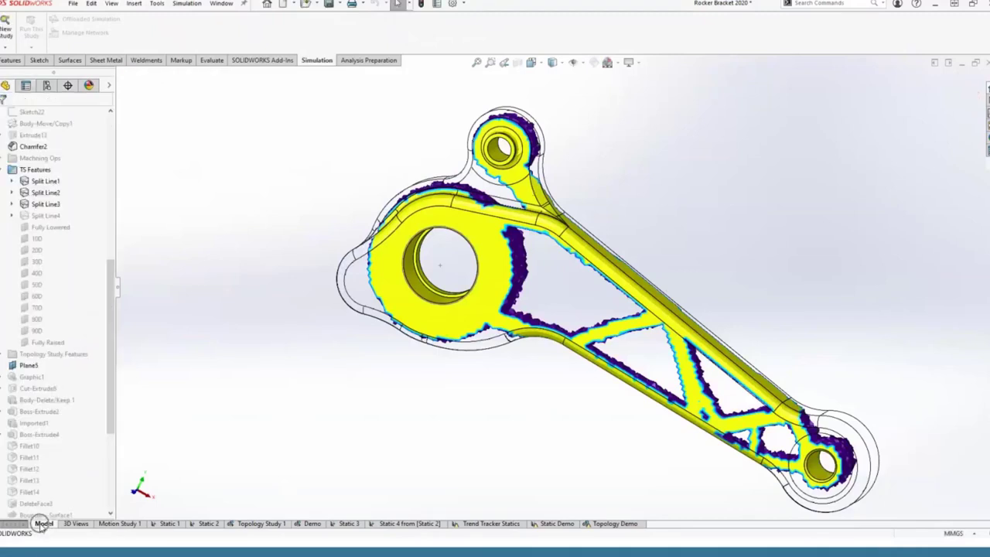
Step: Start an Extruded Cut sketch on the arm's flat face and outline the central triangular opening with three lines, one side about 22 mm
{"action": "middle_click_drag", "start_coordinate": [632, 454], "coordinate": [662, 453]}
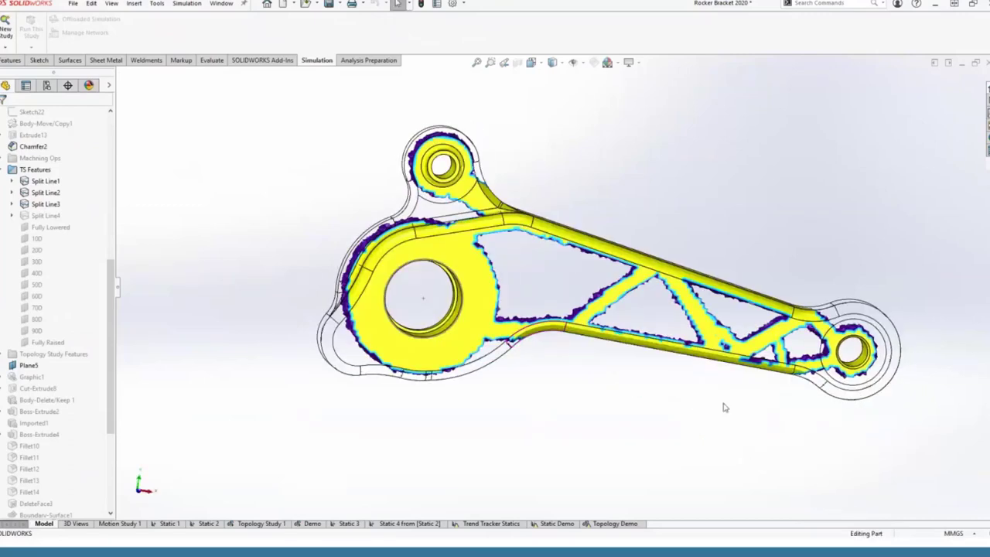
{"action": "left_click", "coordinate": [14, 62]}
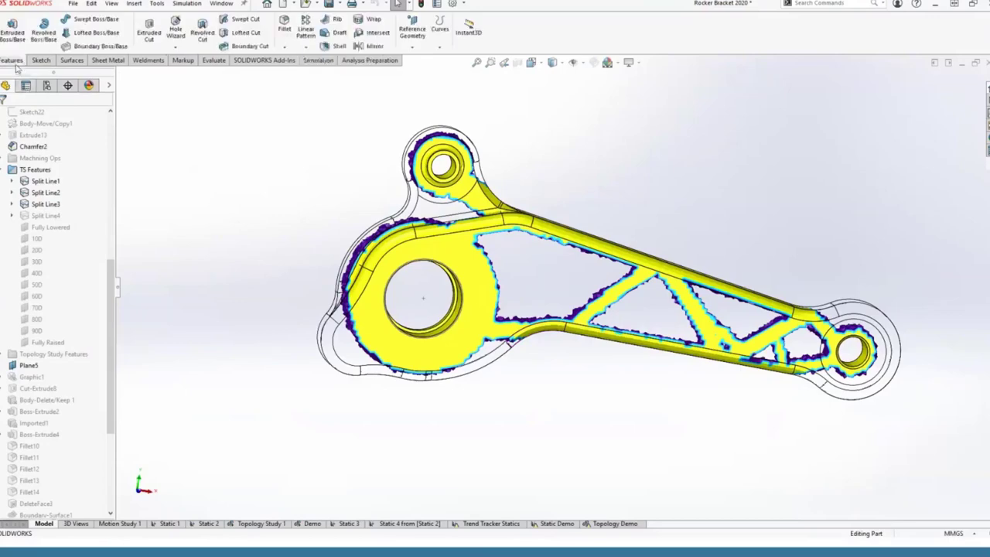
{"action": "left_click", "coordinate": [149, 31]}
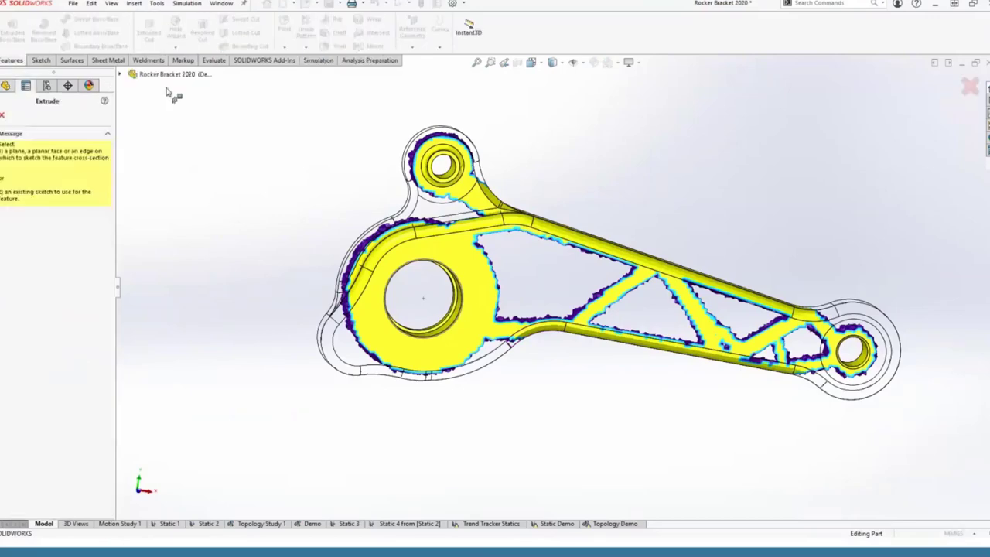
{"action": "left_click", "coordinate": [445, 226]}
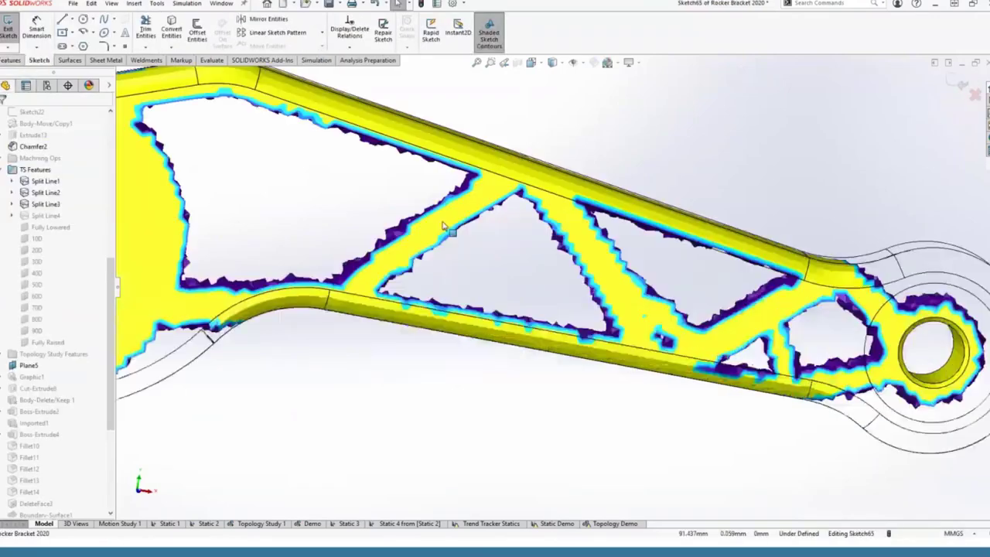
{"action": "key", "text": "l"}
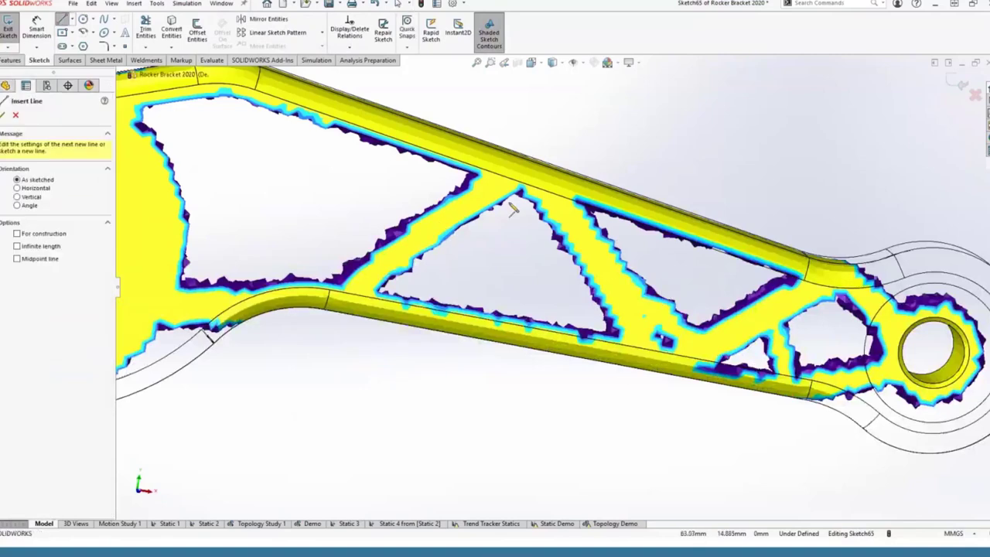
{"action": "left_click", "coordinate": [517, 195]}
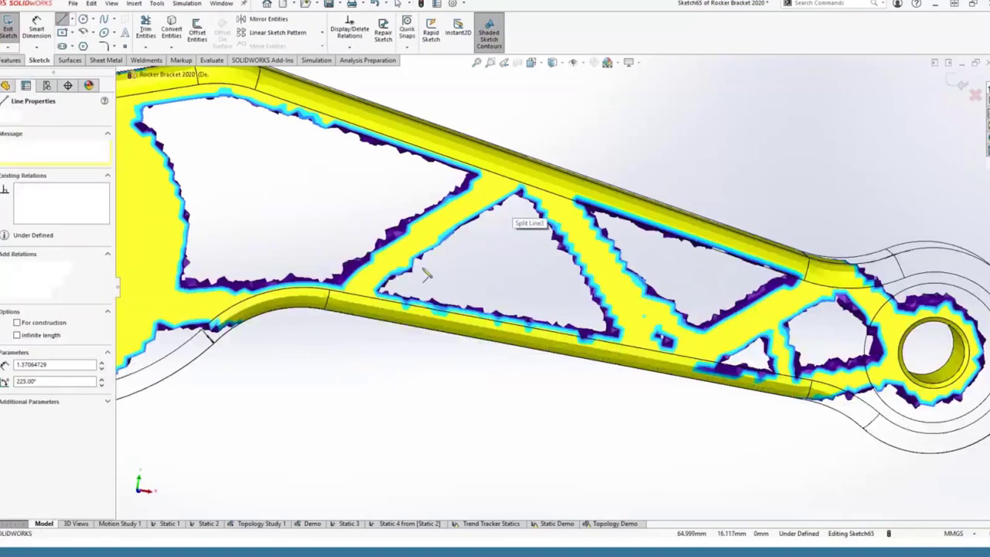
{"action": "left_click", "coordinate": [383, 291]}
{"action": "left_click", "coordinate": [610, 338]}
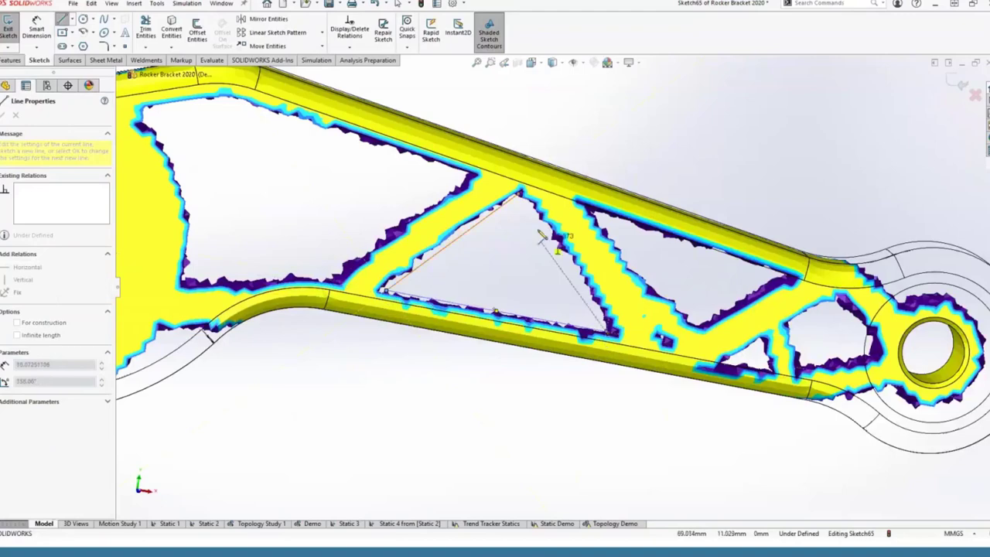
{"action": "left_click", "coordinate": [521, 194]}
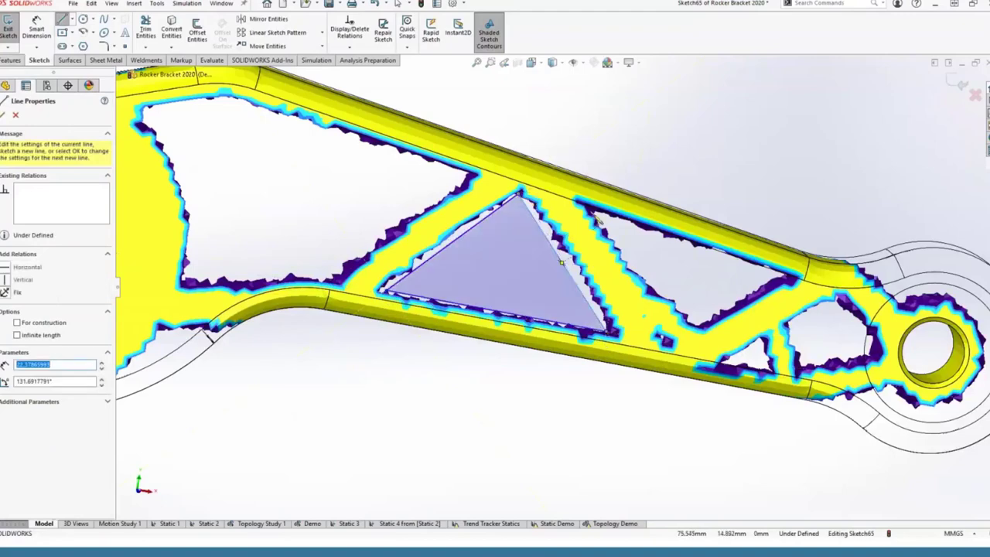
Step: Sketch a second closed triangle over the upper triangular opening toward the arm's narrow end, with a long side of about 27 mm
{"action": "left_click", "coordinate": [592, 208]}
{"action": "left_click", "coordinate": [690, 316]}
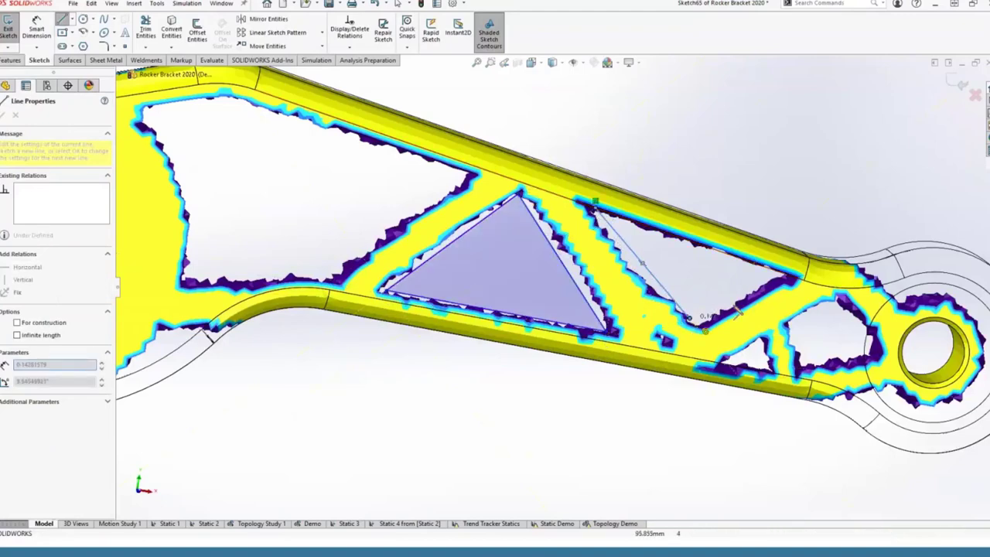
{"action": "left_click", "coordinate": [782, 267]}
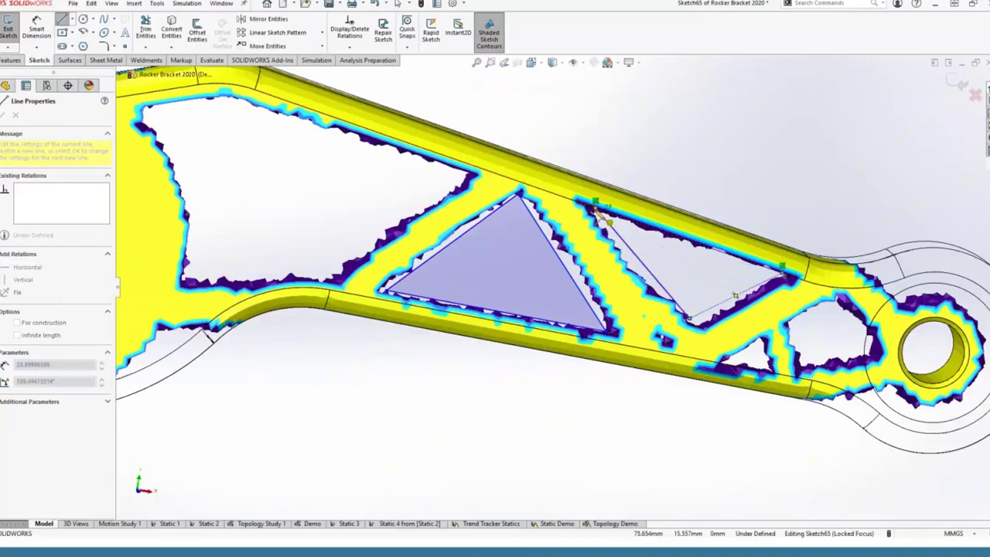
{"action": "left_click", "coordinate": [592, 208]}
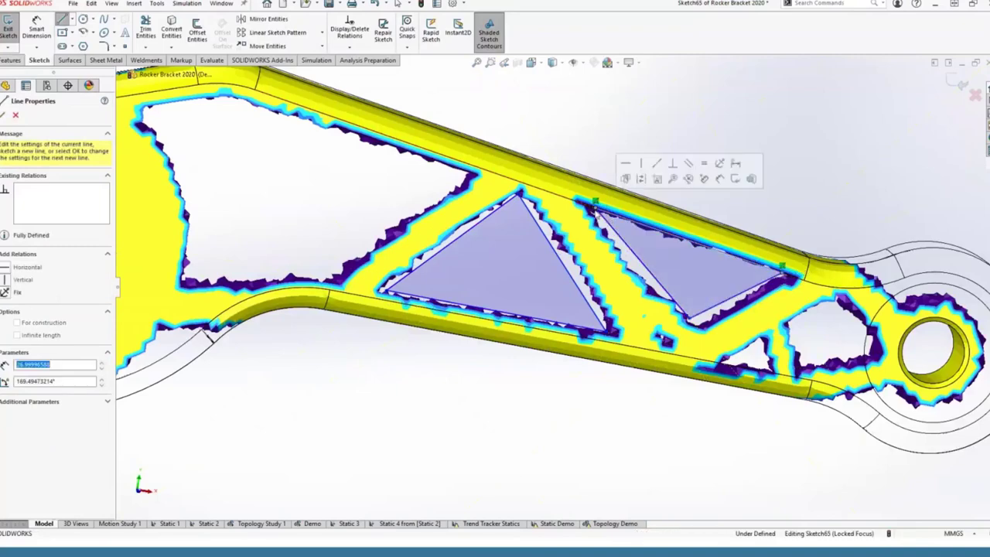
Step: Sketch a closed four-sided outline over the opening nearest the arm's small end hole, with its lower side about 10.5 mm
{"action": "left_click", "coordinate": [792, 339]}
{"action": "left_click", "coordinate": [844, 303]}
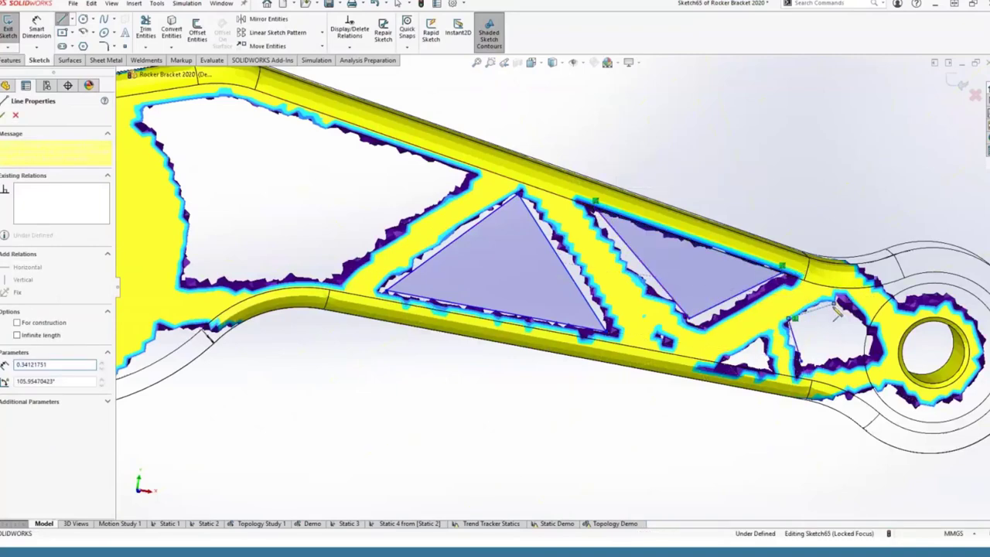
{"action": "left_click", "coordinate": [850, 362]}
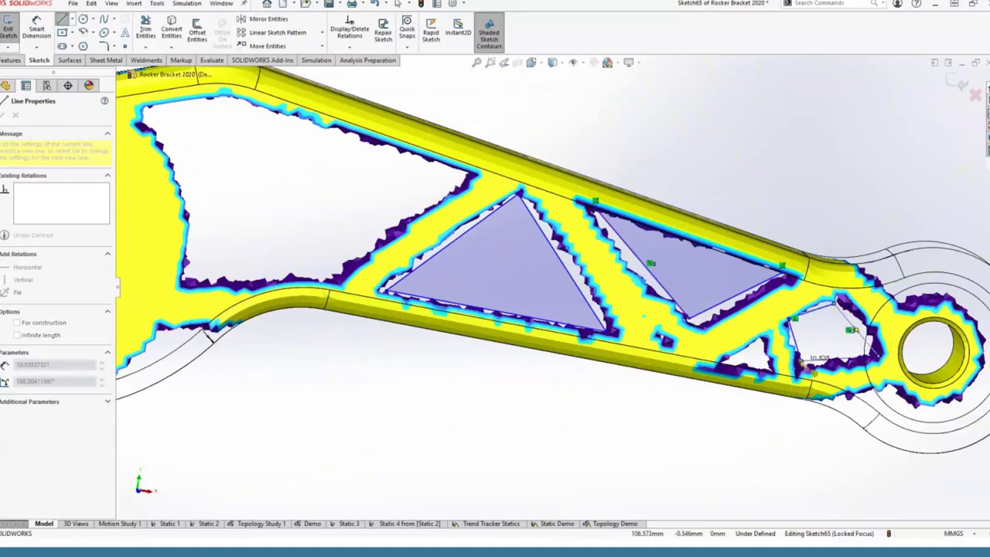
{"action": "left_click", "coordinate": [792, 339]}
{"action": "key", "text": "f"}
{"action": "middle_click_drag", "start_coordinate": [657, 334], "coordinate": [209, 272]}
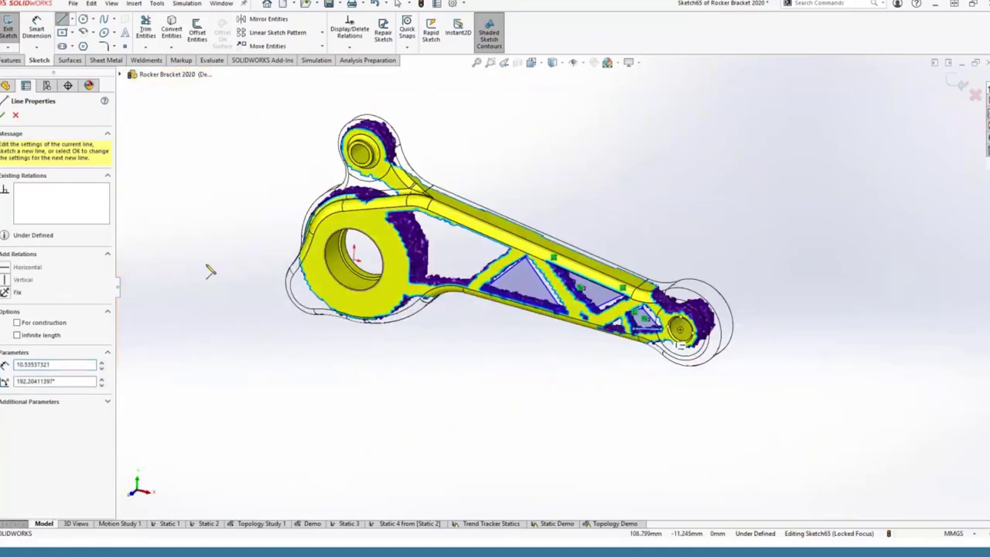
{"action": "left_click", "coordinate": [10, 61]}
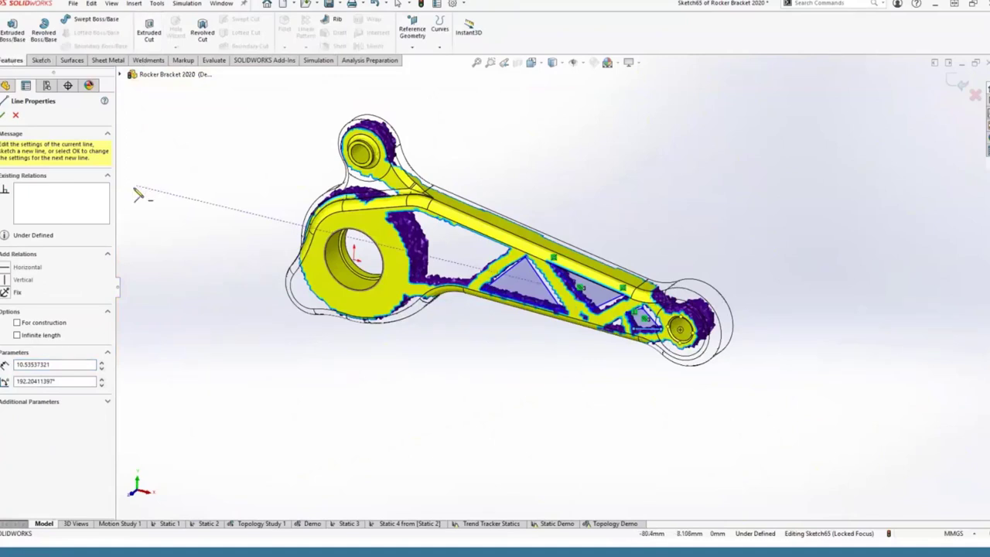
{"action": "left_click", "coordinate": [15, 115]}
{"action": "middle_click_drag", "start_coordinate": [433, 355], "coordinate": [518, 298]}
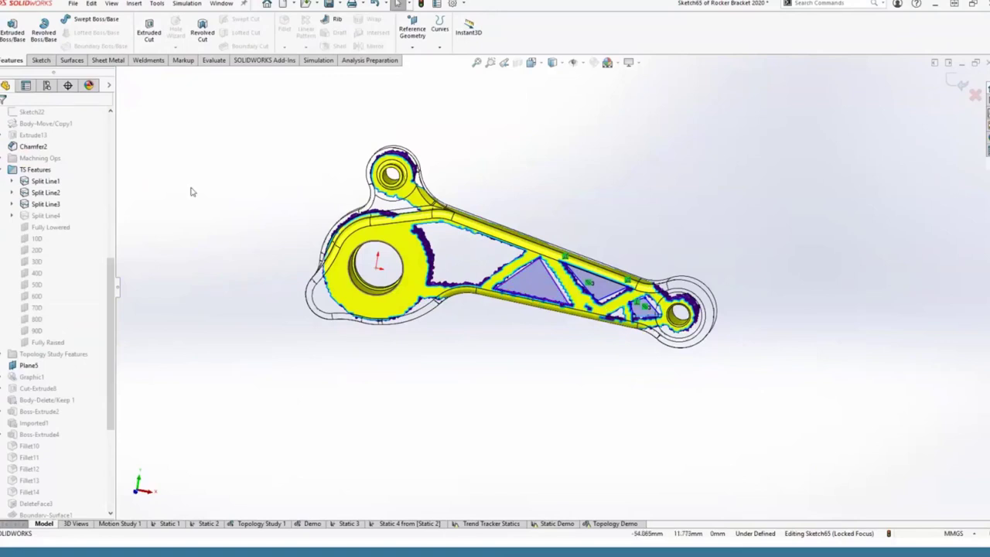
Step: Discard the pocket sketch and activate the Demo Machined configuration of the rocker bracket
{"action": "left_click", "coordinate": [48, 87]}
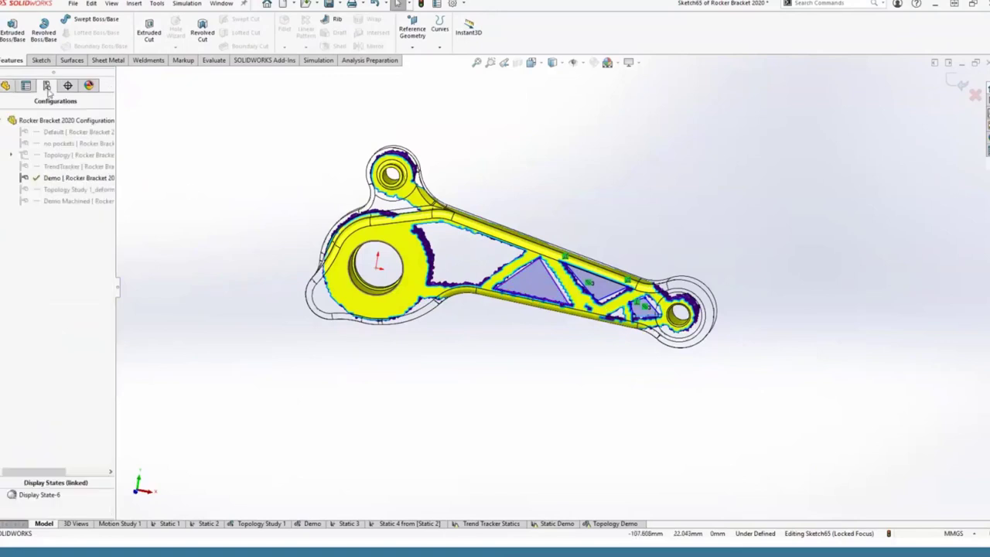
{"action": "left_click", "coordinate": [70, 200]}
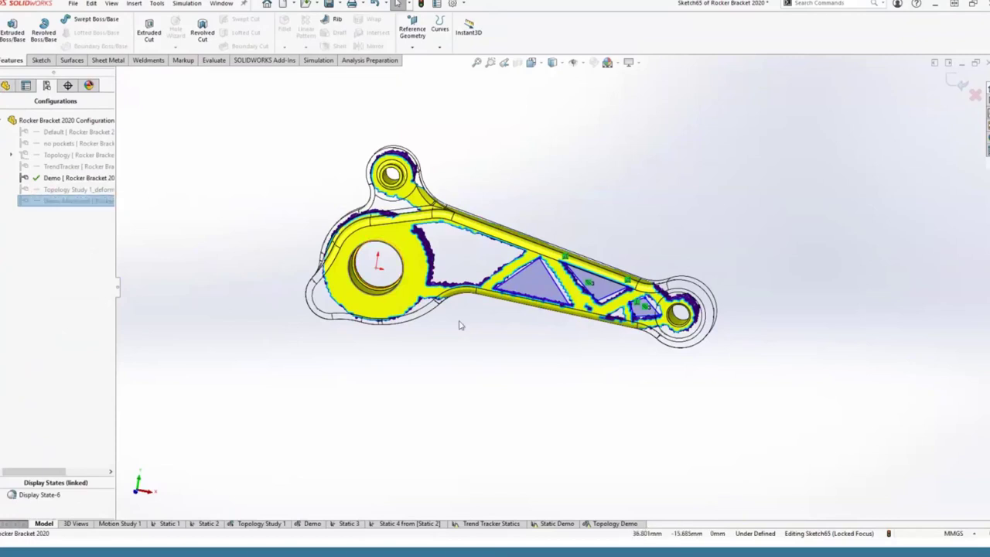
{"action": "left_click", "coordinate": [975, 94]}
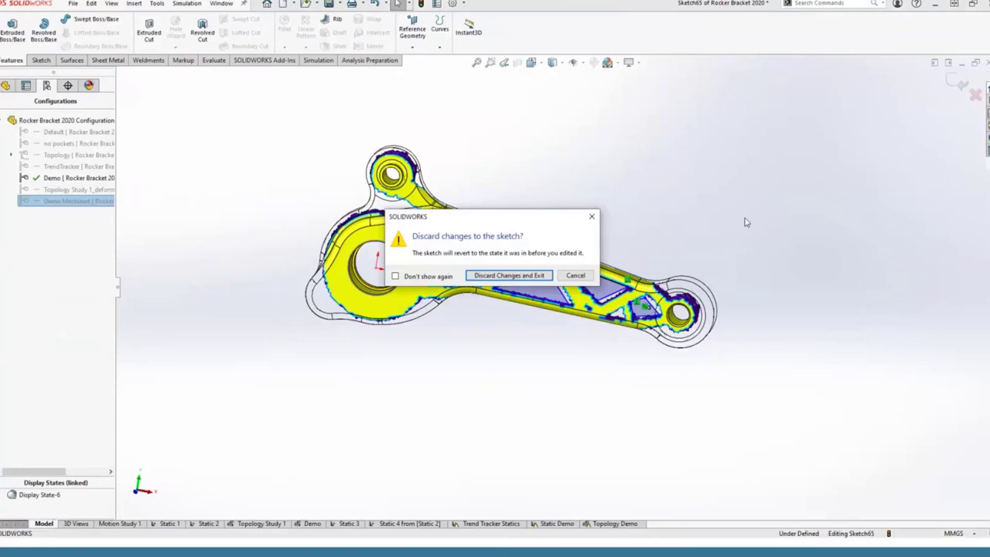
{"action": "left_click", "coordinate": [508, 275]}
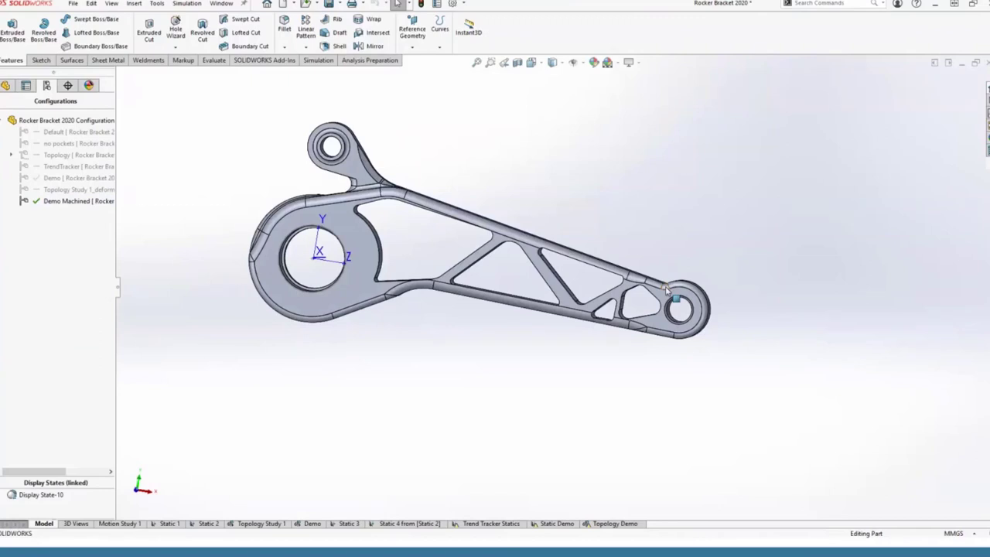
Step: Switch to the PowerPoint slide show and advance to the Topology Optimization Post Processing slide
{"action": "key", "text": "alt+Tab"}
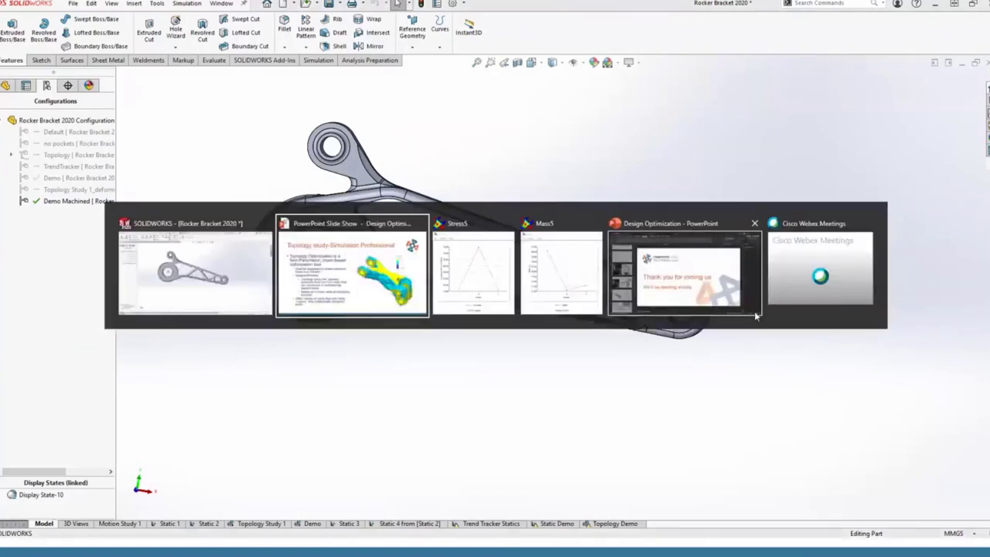
{"action": "left_click", "coordinate": [344, 285]}
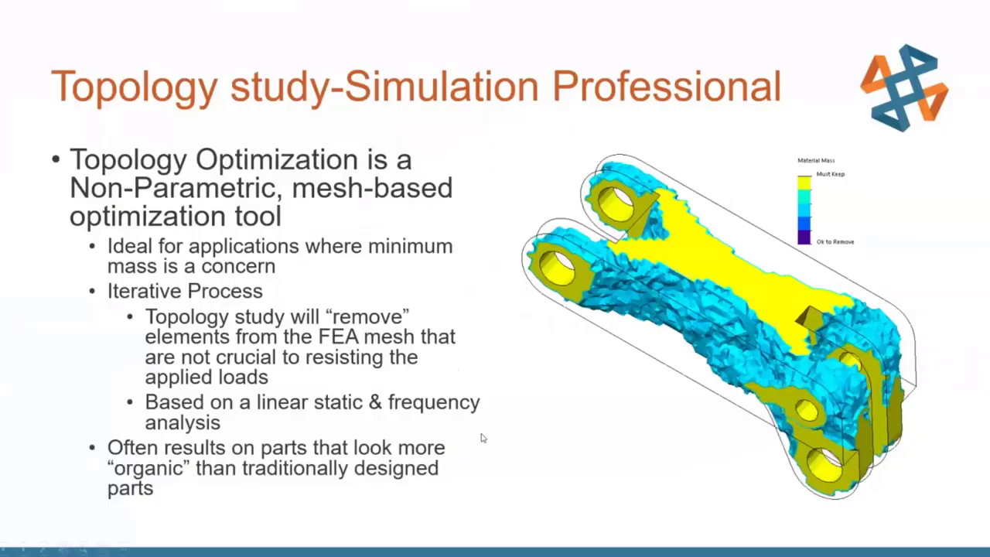
{"action": "key", "text": "Right"}
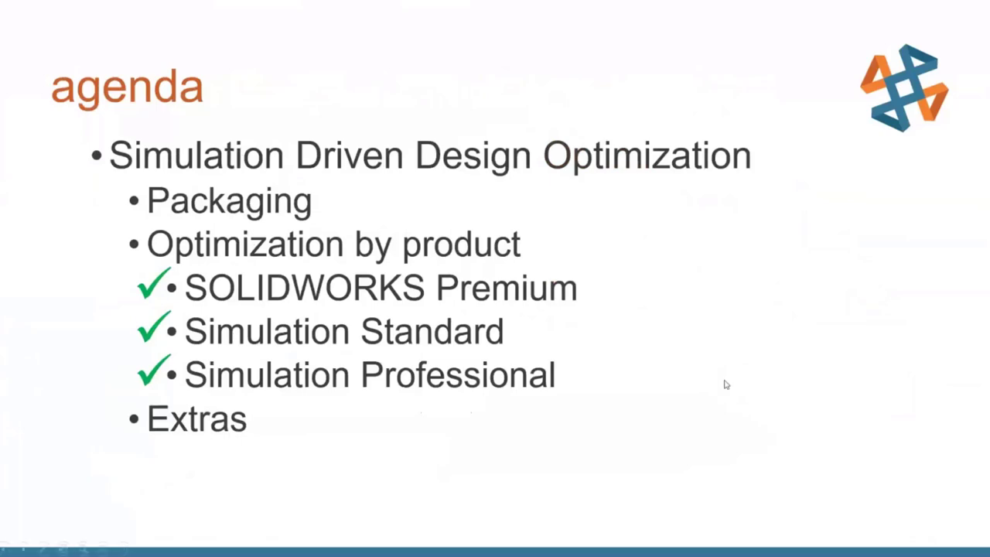
{"action": "key", "text": "Right"}
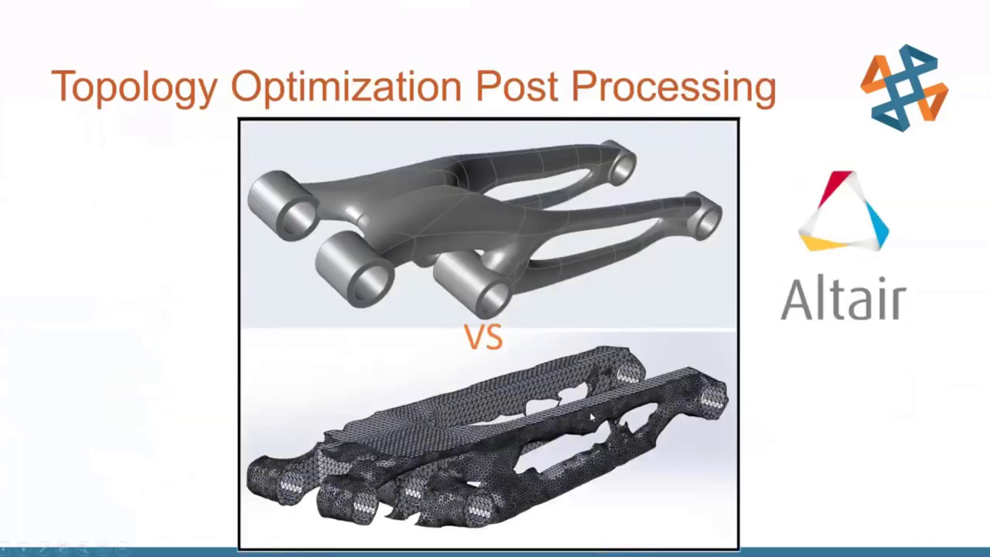